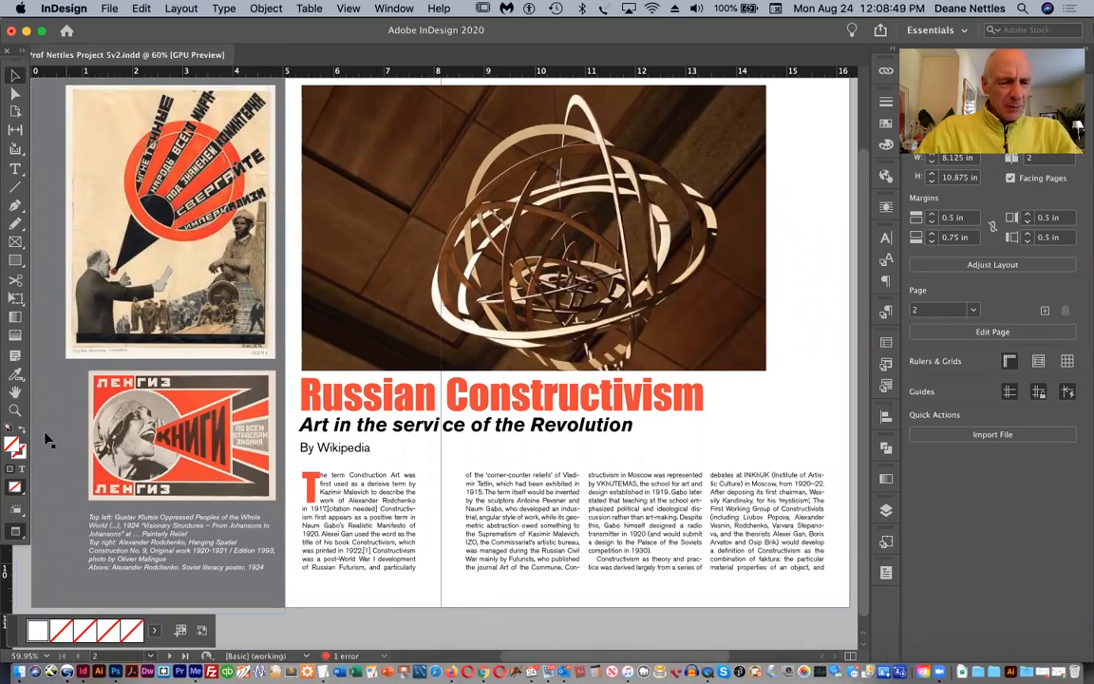
- Set the screen mode to Normal and show the document's Pages panel
left_click(15, 533)
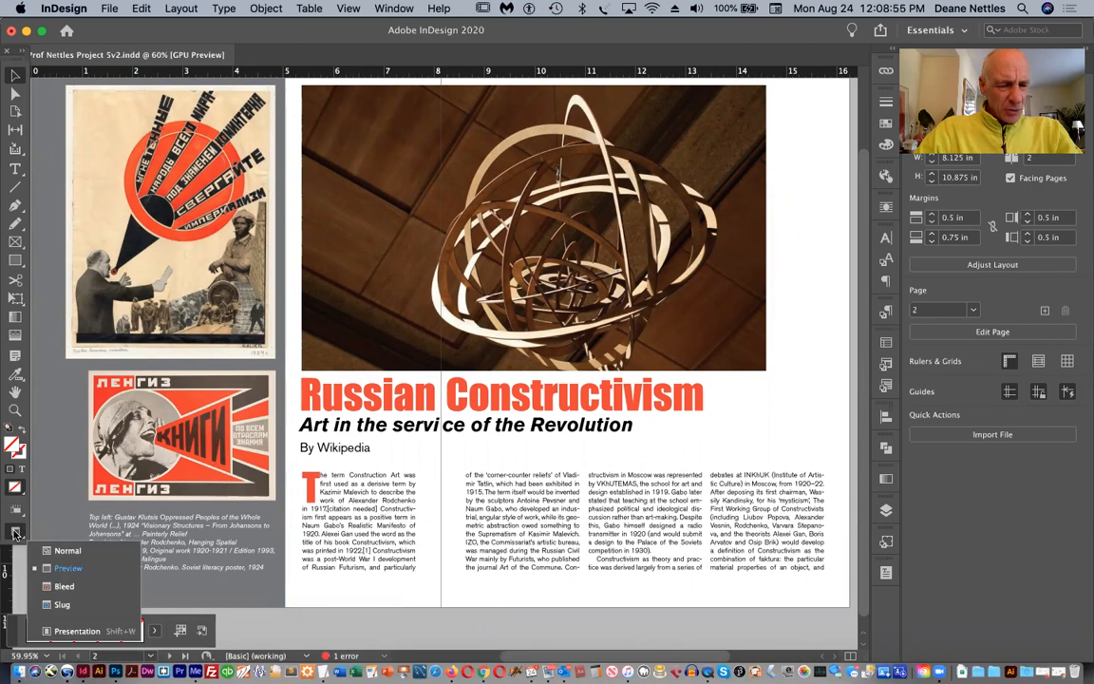
left_click(59, 552)
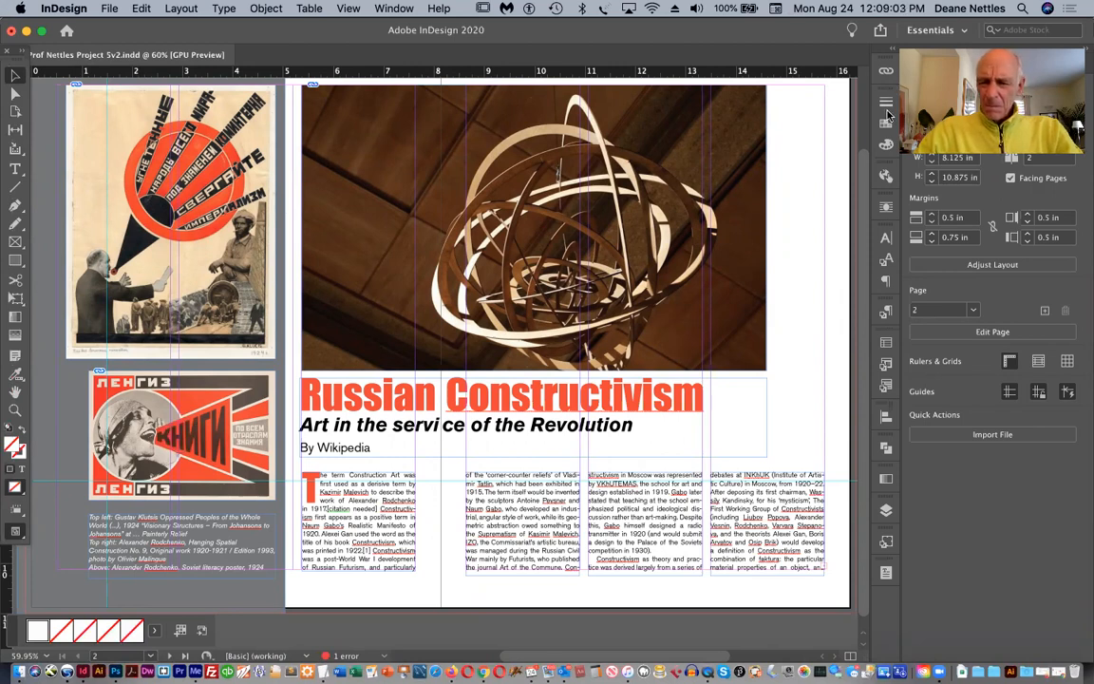
left_click(384, 10)
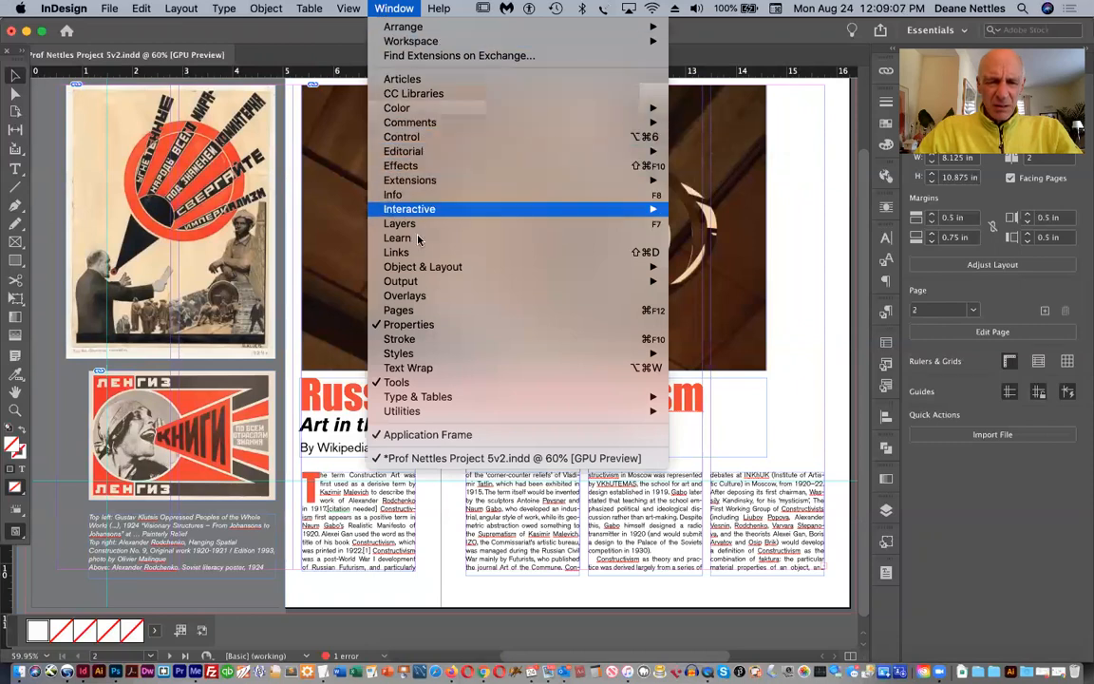
left_click(415, 310)
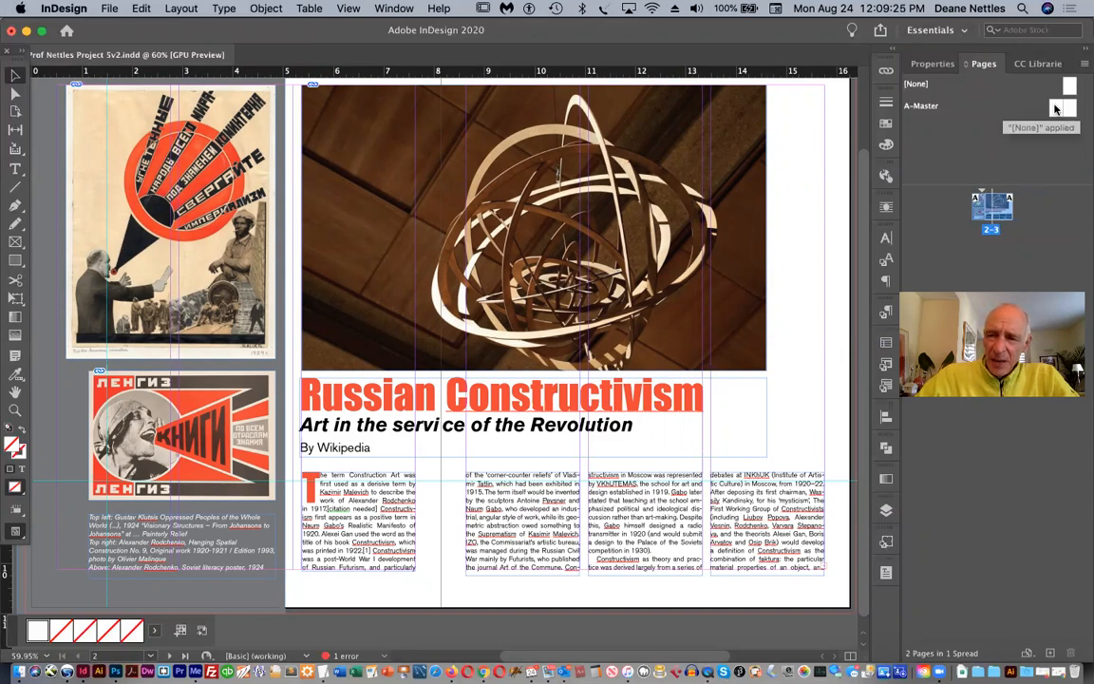
- On A-Master, draw a rectangle about 6.3 in wide across the spine, fill it with C=15 M=100 Y=100 K=0, and view pages 2-3
double_click(1055, 109)
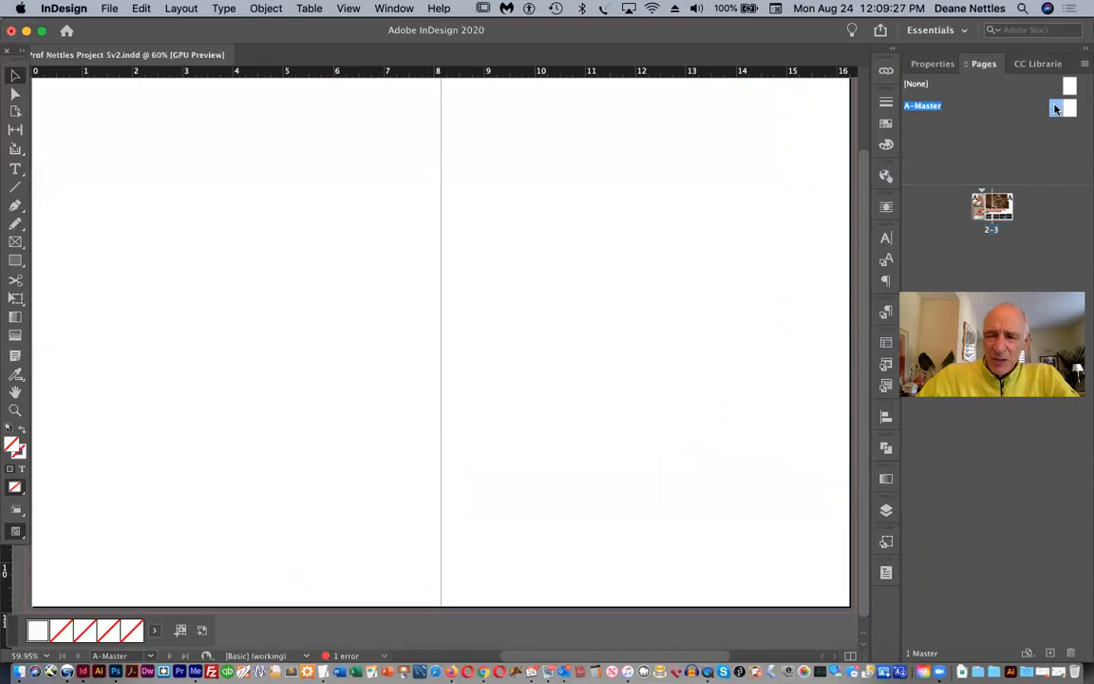
left_click(15, 260)
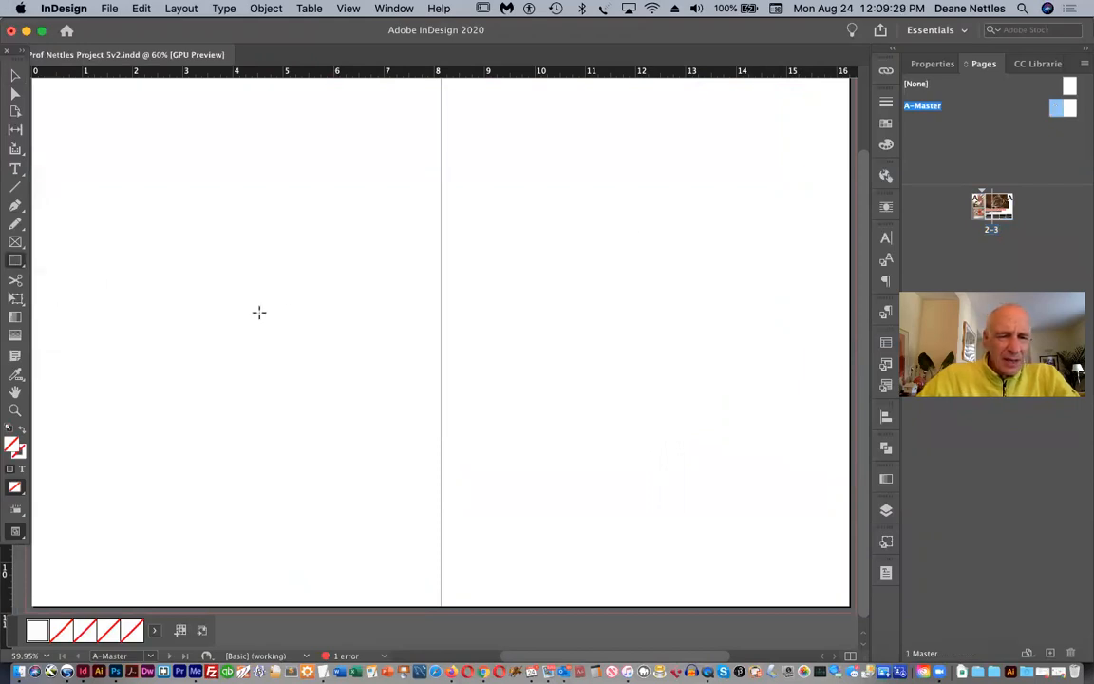
left_click_drag(333, 253, 650, 459)
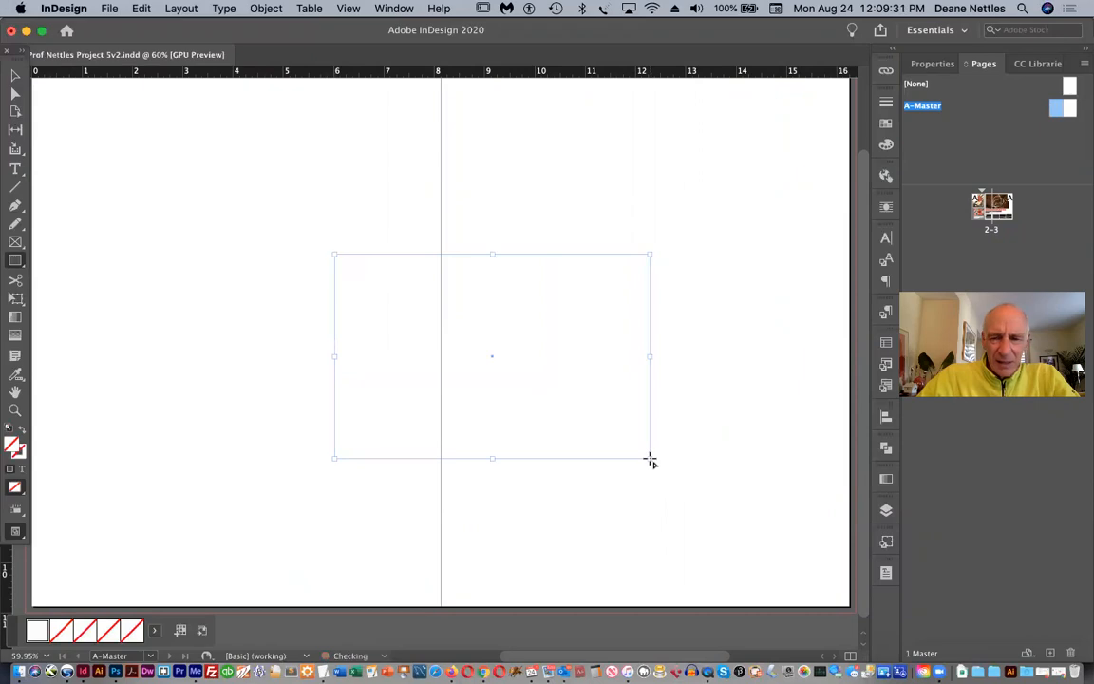
left_click(885, 124)
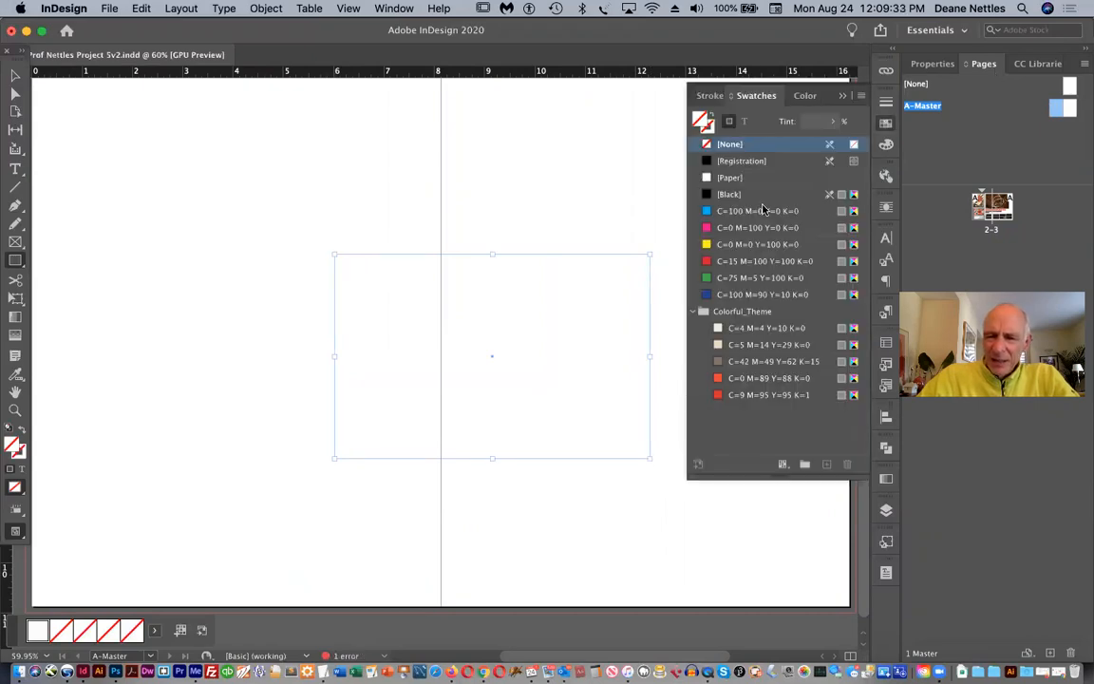
left_click(735, 262)
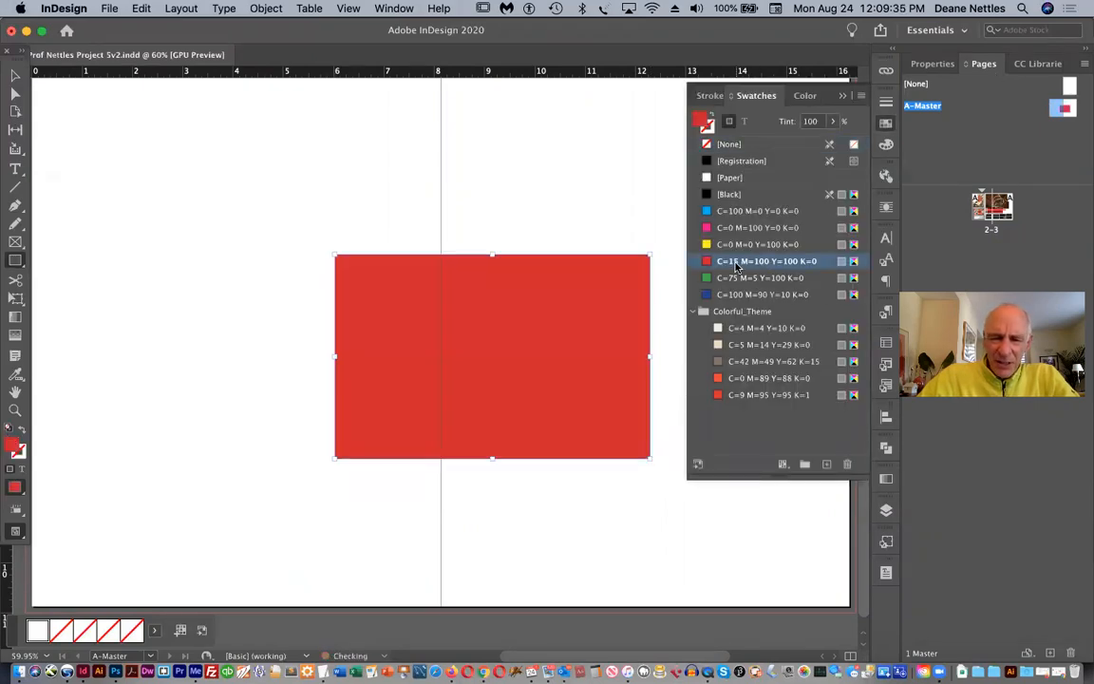
double_click(976, 207)
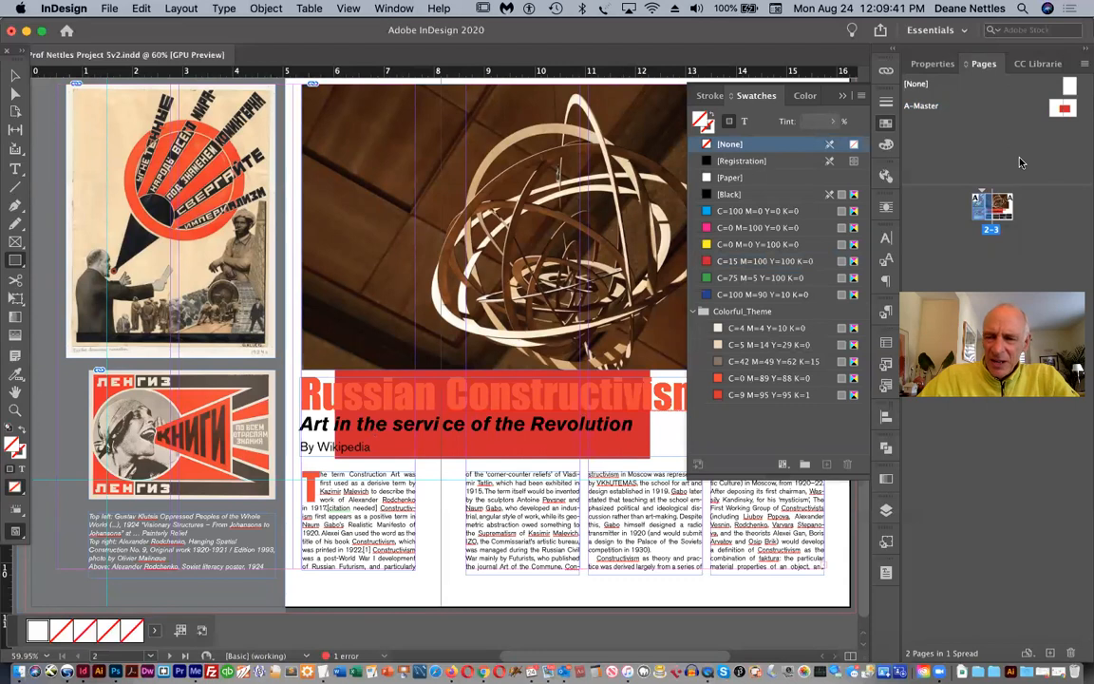
- Move the red rectangle on A-Master about 2 in lower and check its placement on pages 2-3
double_click(1054, 109)
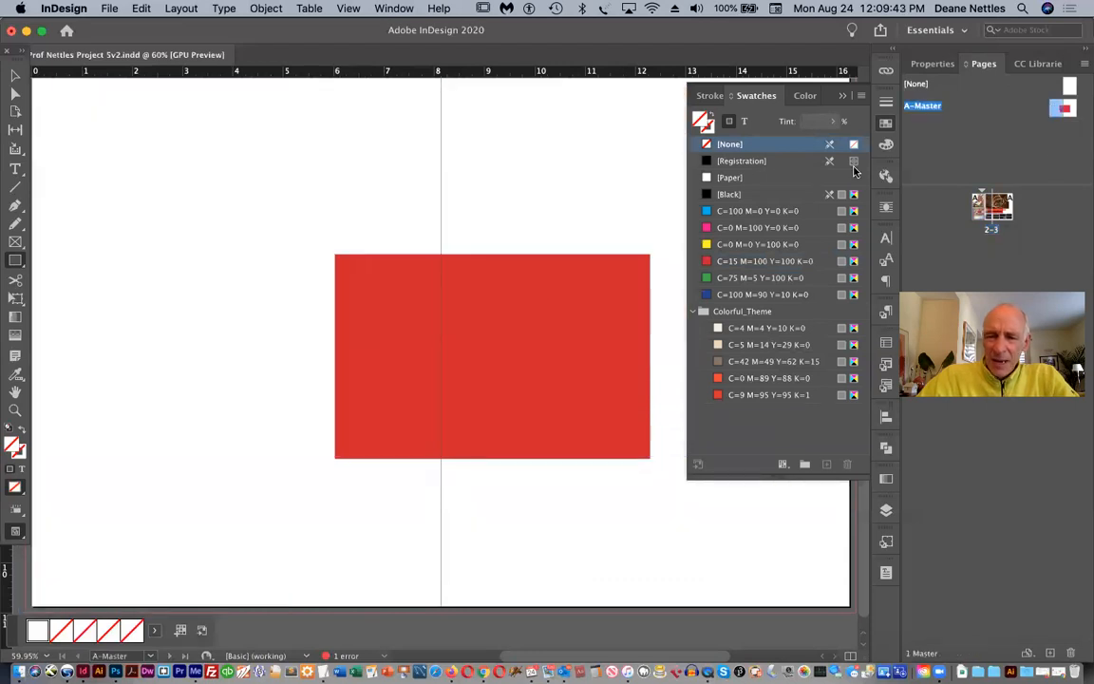
key("v")
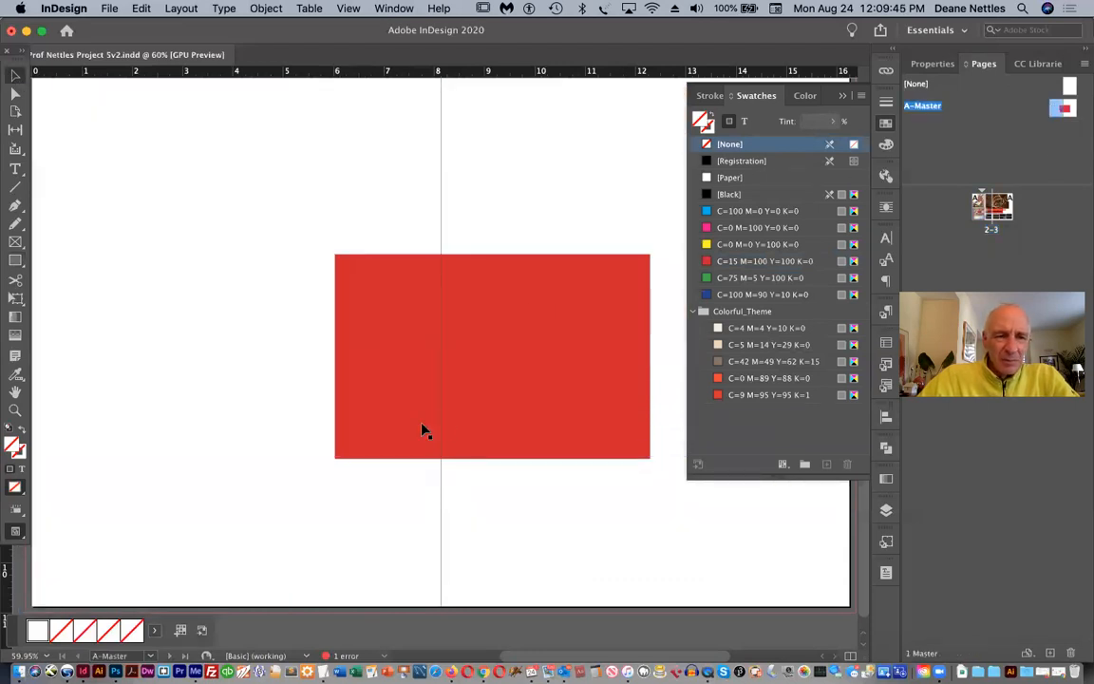
left_click_drag(530, 366, 546, 474)
double_click(978, 216)
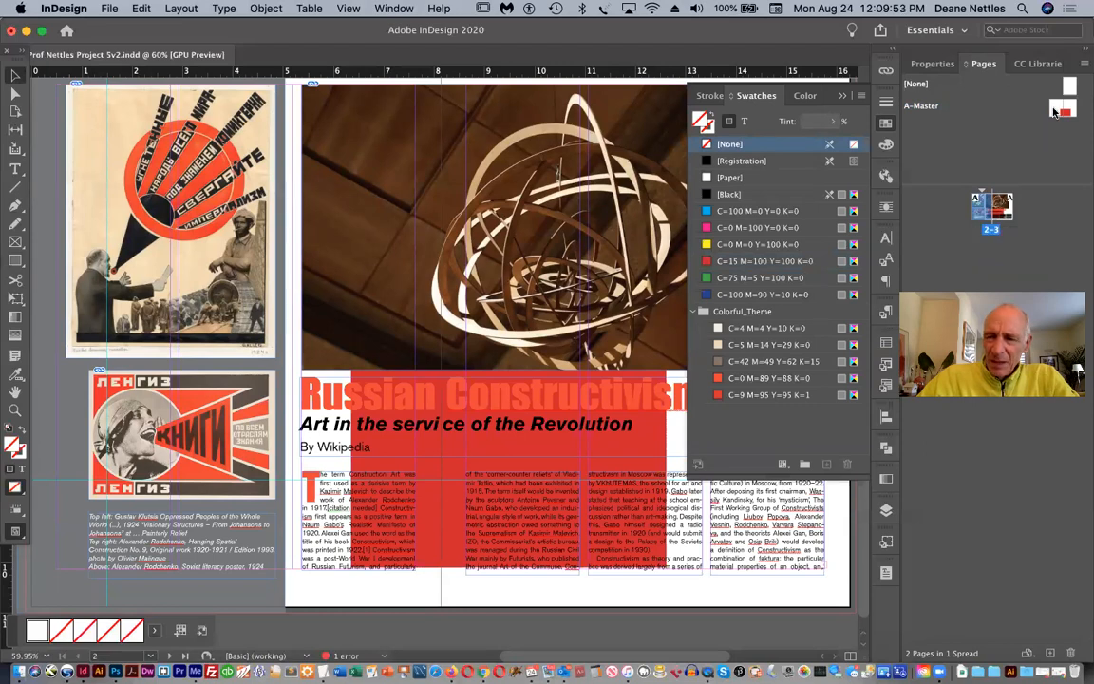
- Fill the A-Master rectangle with C=0 M=100 Y=0 K=0 and check the color on pages 2-3
double_click(948, 104)
left_click(502, 424)
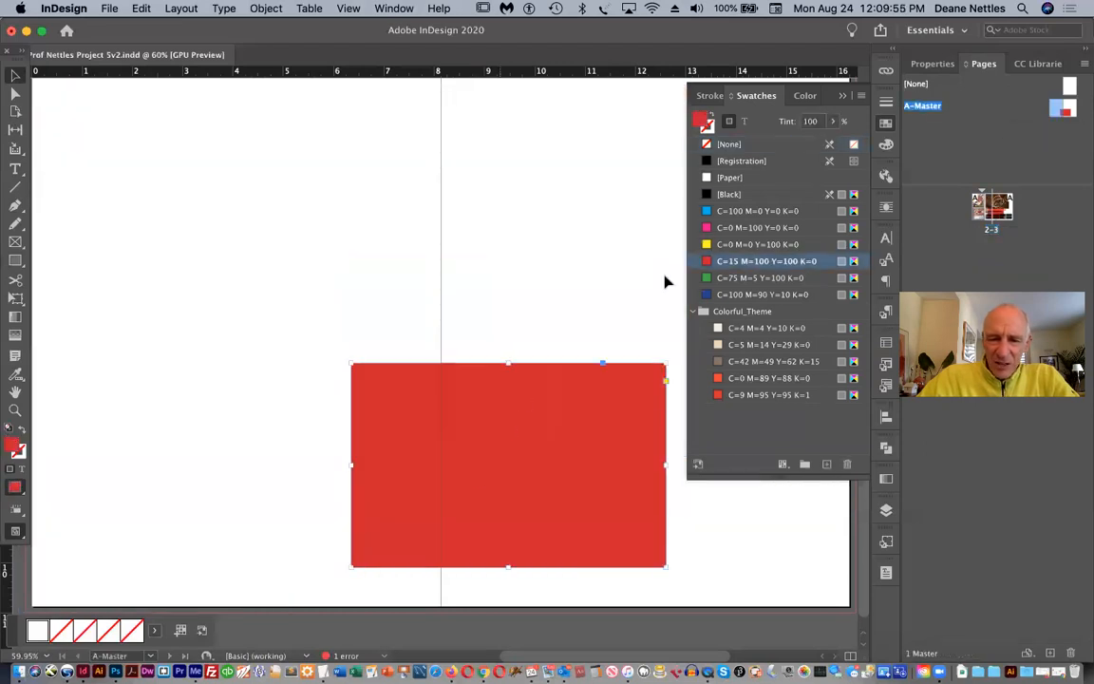
left_click(730, 229)
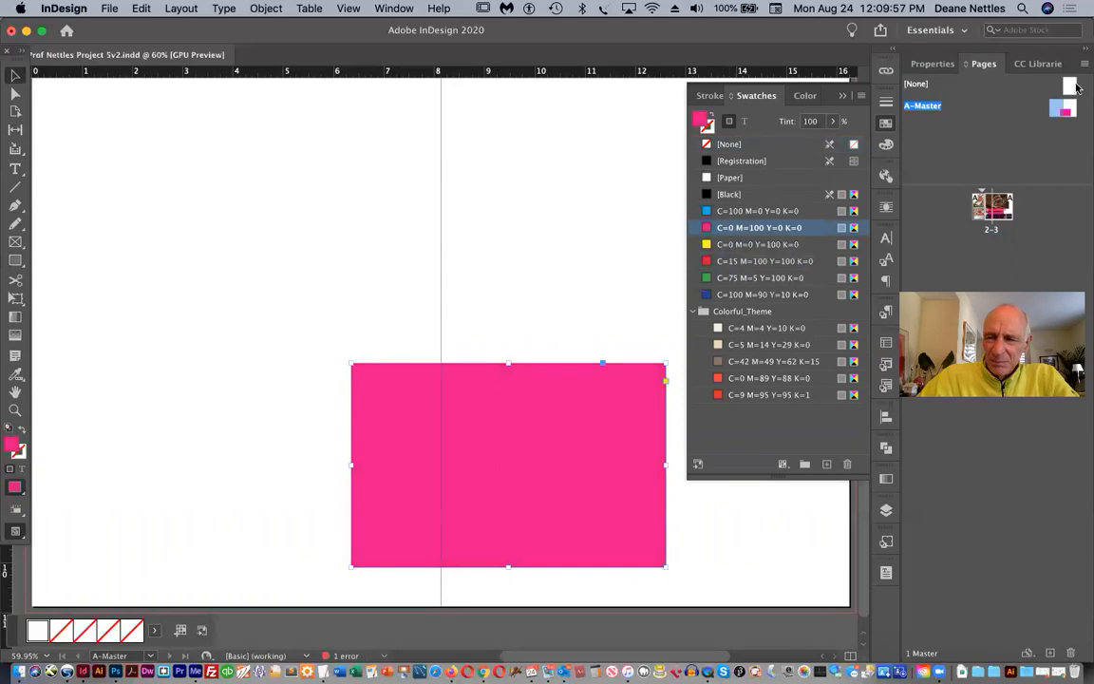
double_click(989, 207)
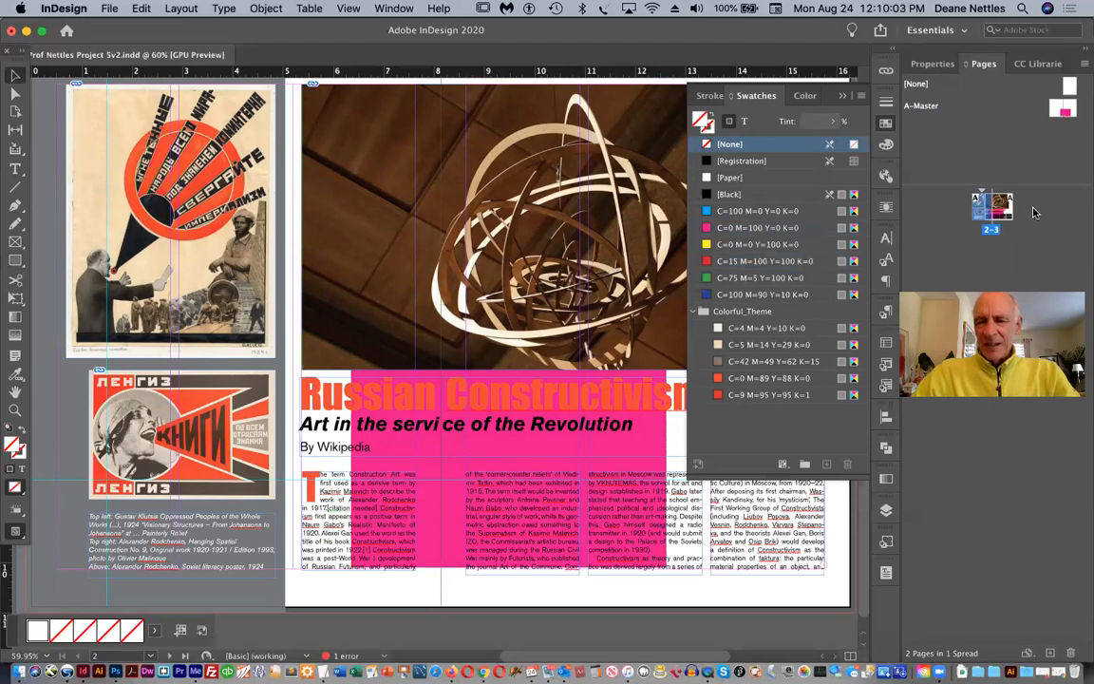
- Add a second two-page spread, pages 4-5, based on the left and right pages of A-Master
left_click_drag(1056, 113, 1026, 232)
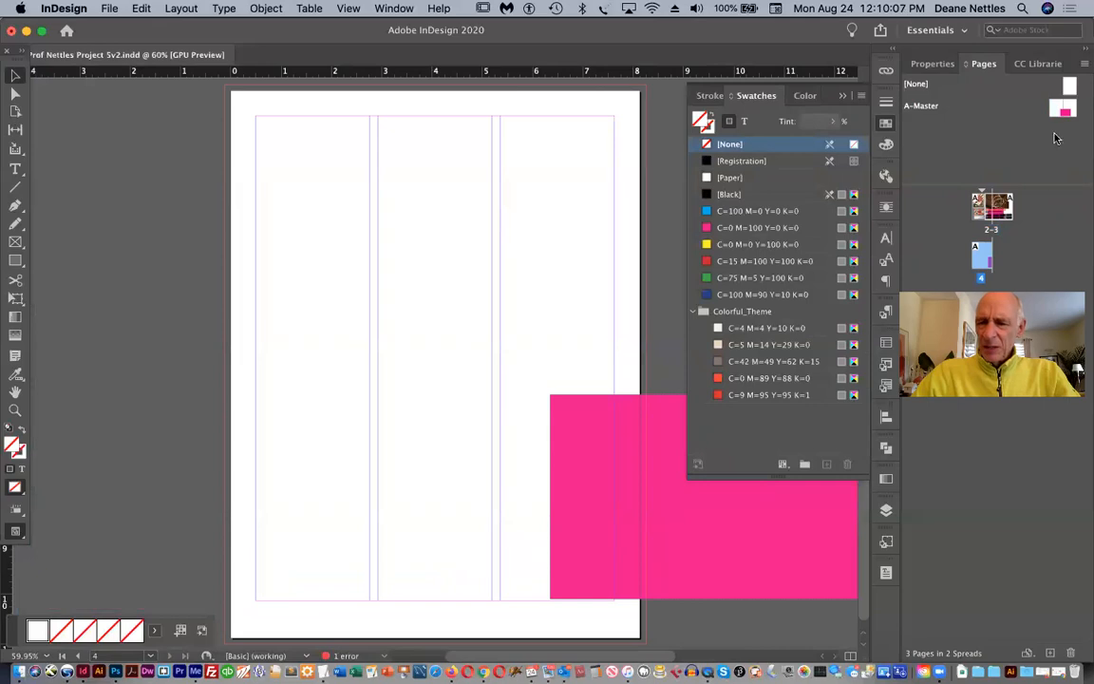
left_click_drag(1072, 109, 1012, 259)
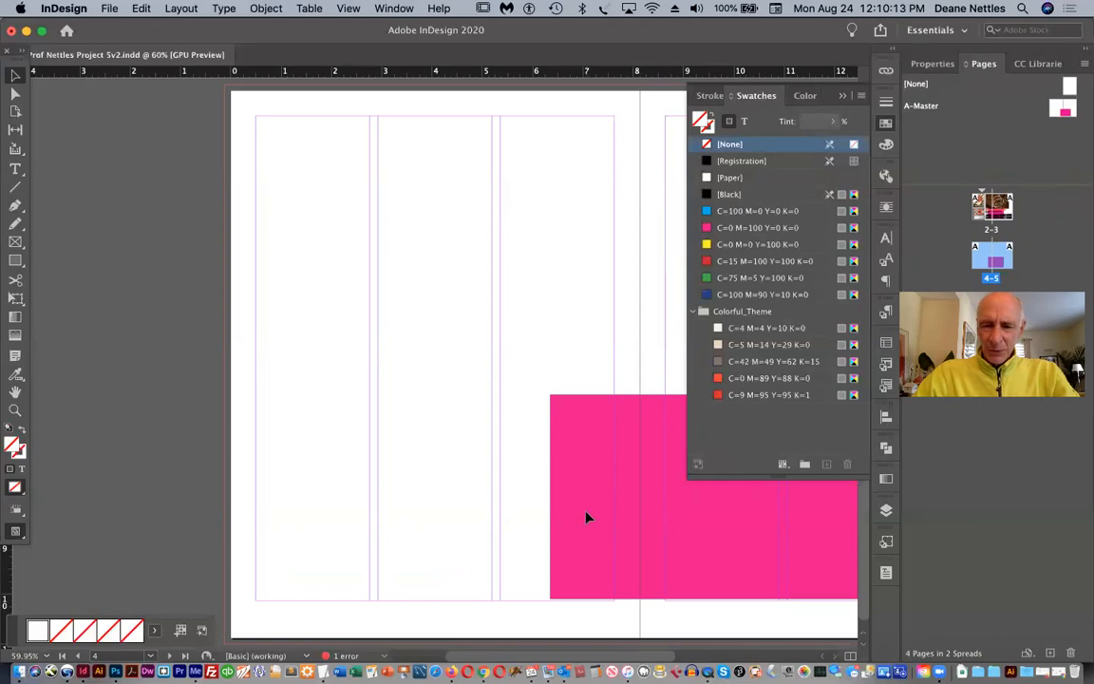
- Delete the magenta rectangle from A-Master and return to pages 2-3
double_click(1054, 110)
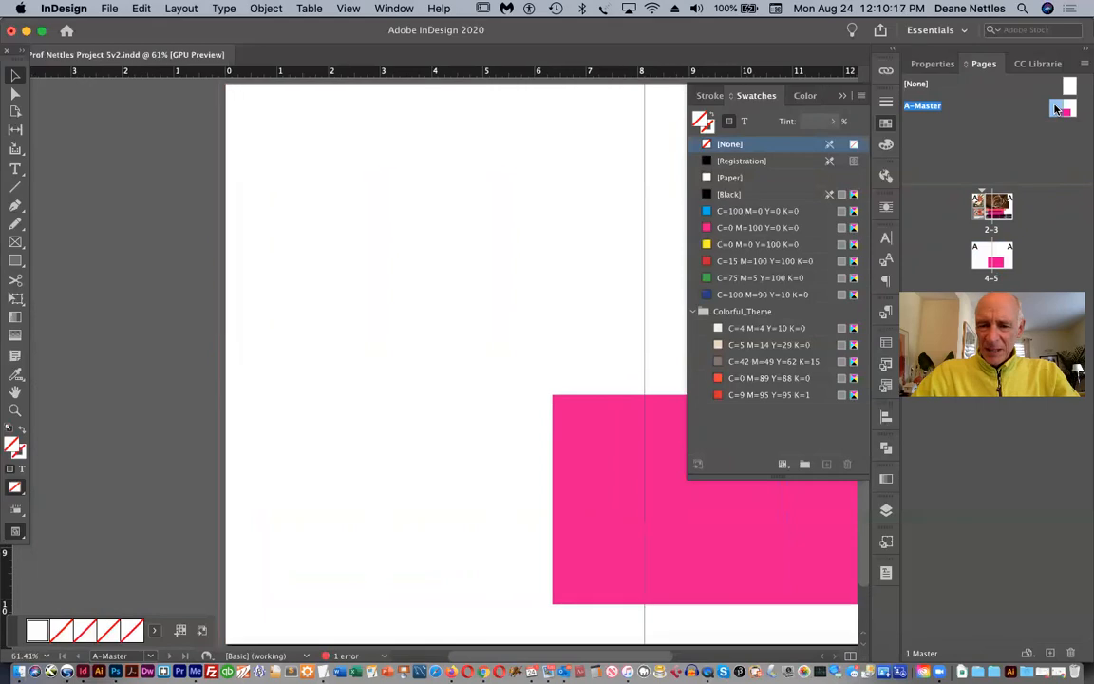
left_click(586, 420)
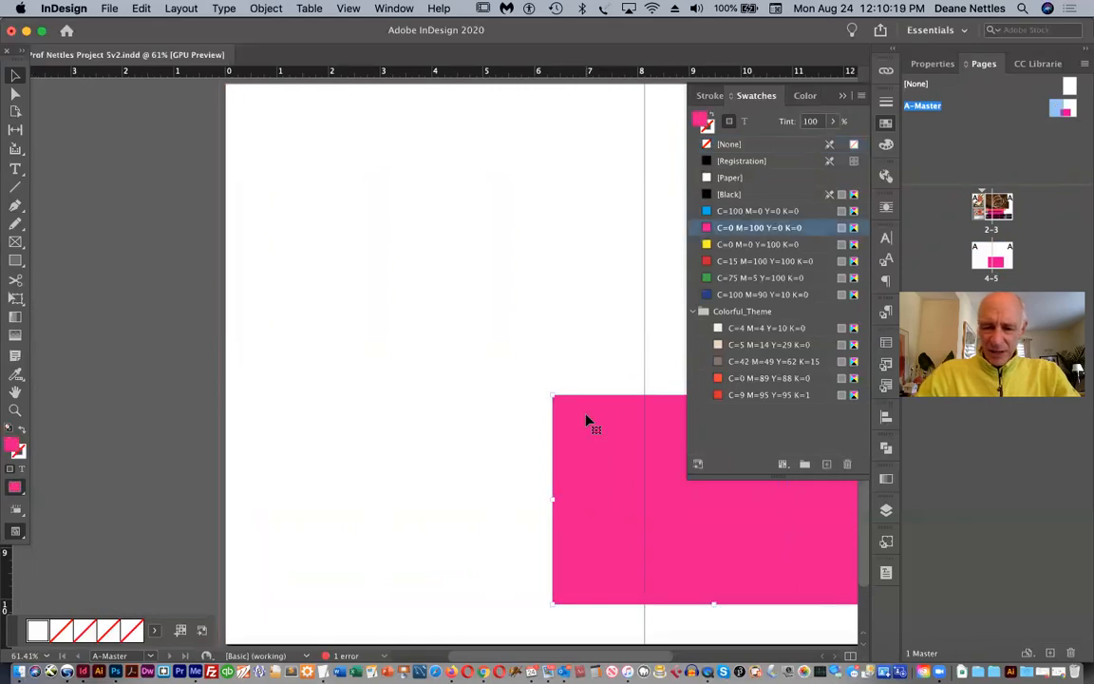
key("Delete")
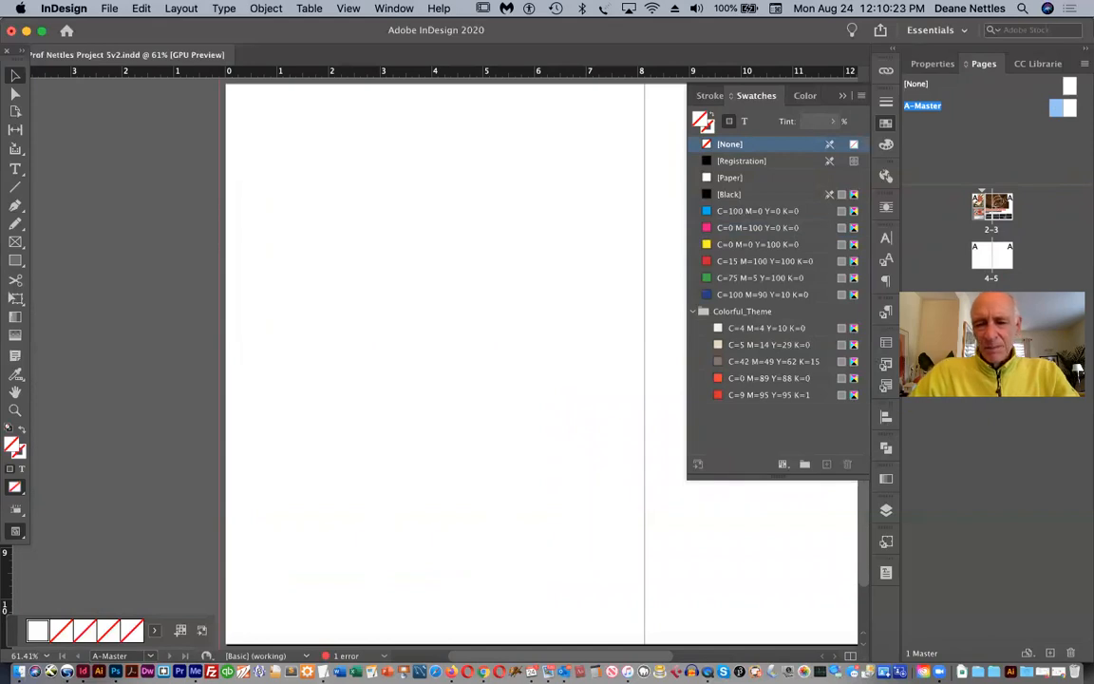
double_click(982, 211)
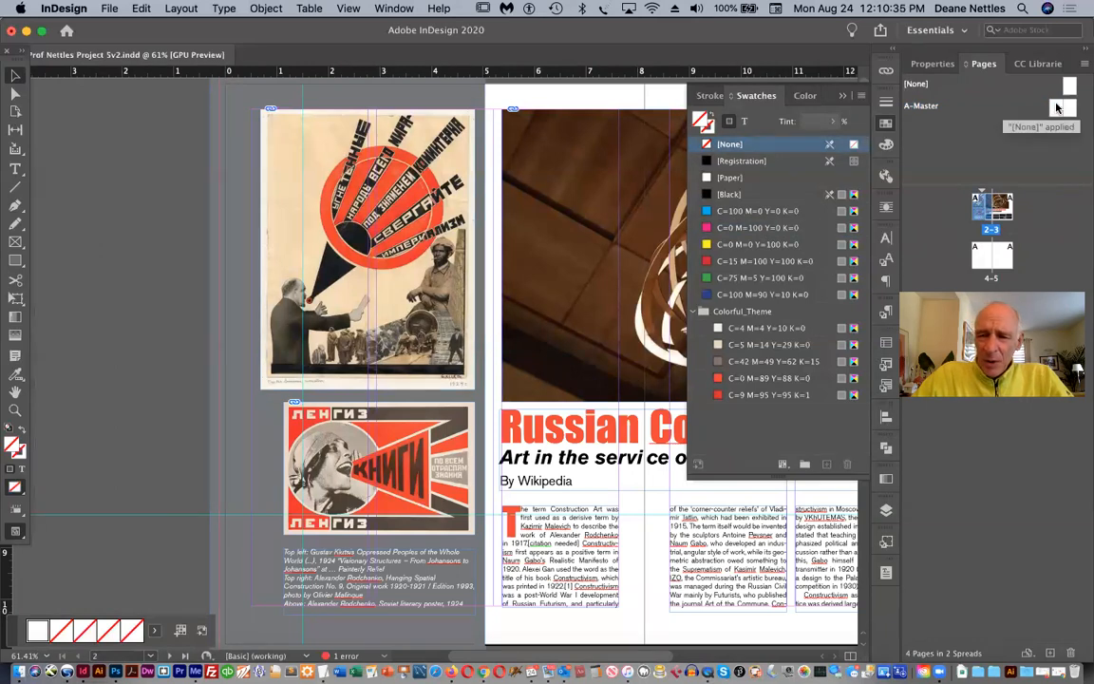
- Open the A-Master spread and check its guides by toggling the screen mode between Preview and Normal
double_click(1057, 107)
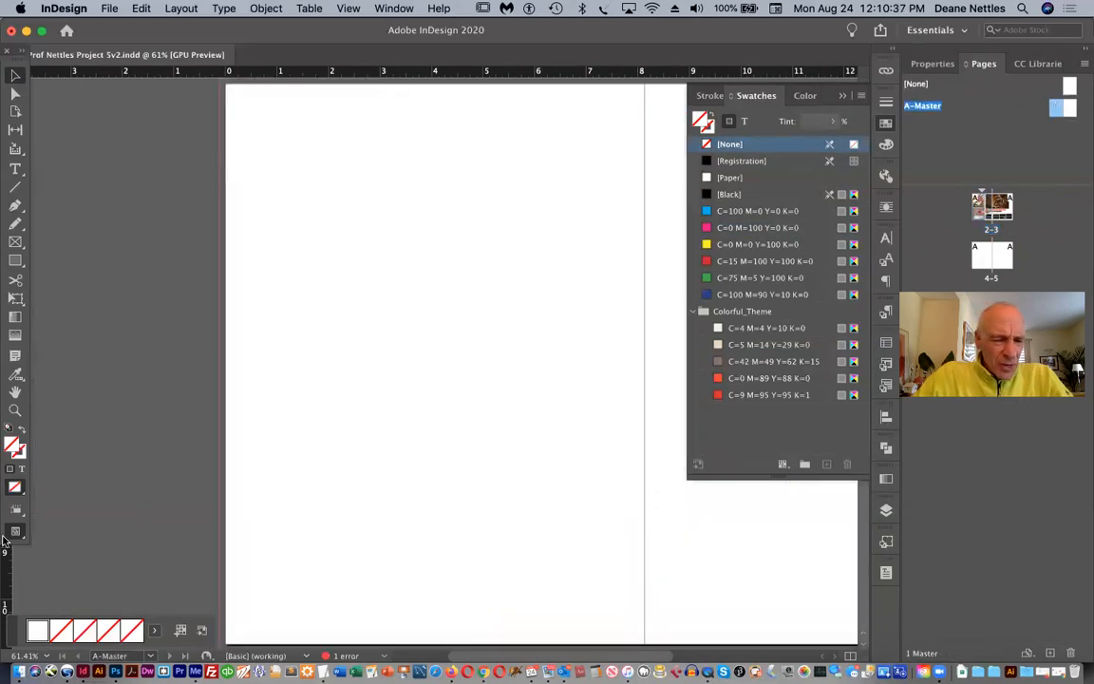
left_click_drag(15, 531, 67, 579)
left_click_drag(15, 531, 60, 558)
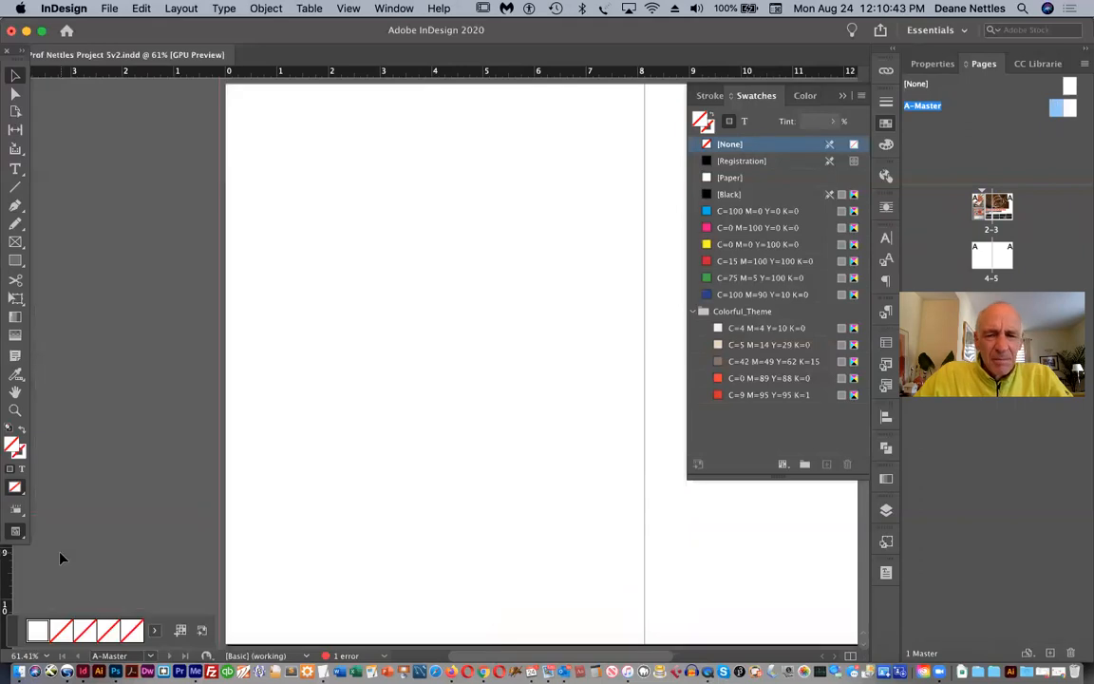
scroll(254, 410, "right", 3)
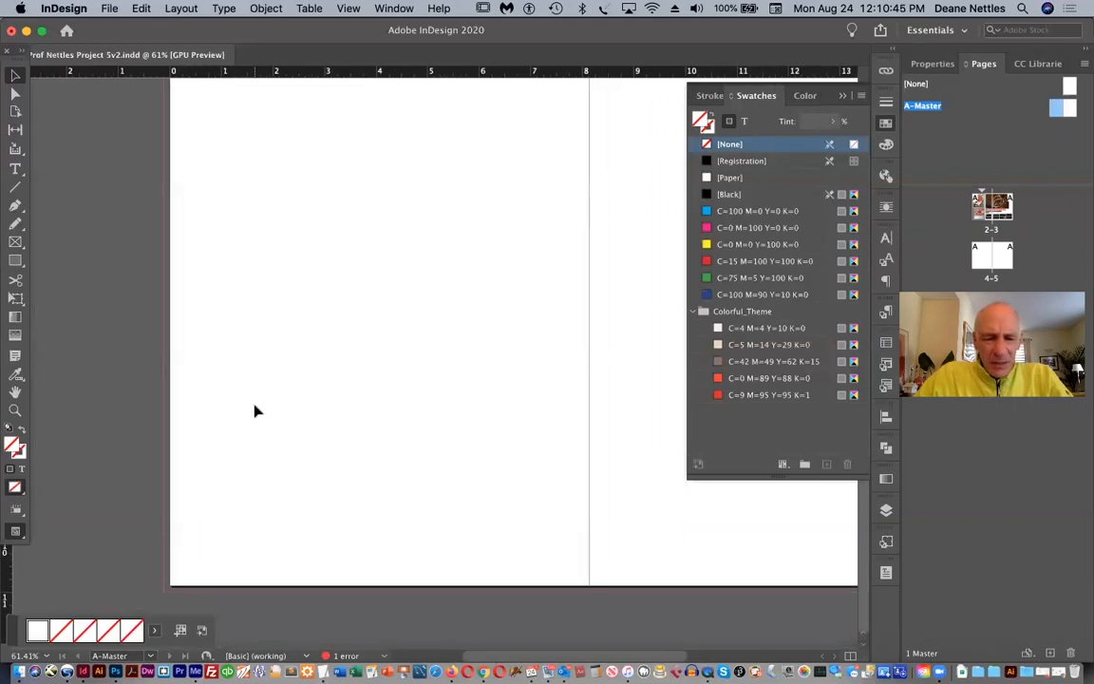
scroll(255, 410, "left", 2)
scroll(254, 410, "down", 1)
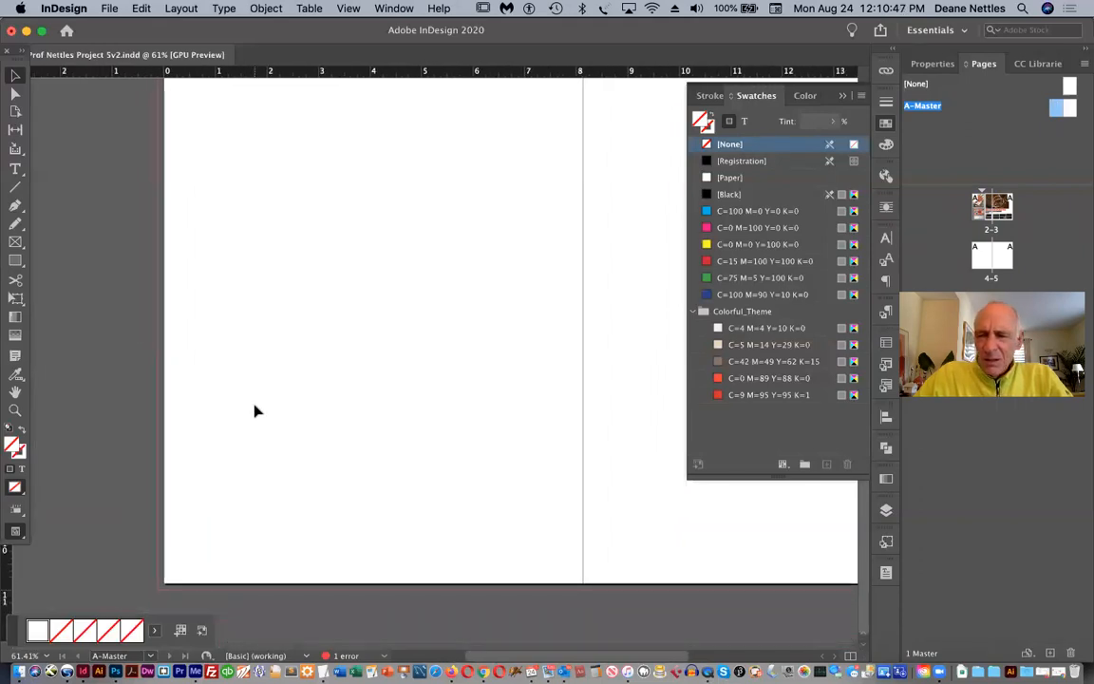
- Compare the margin and column guides on document pages 2-3 and 4-5 with those on A-Master
double_click(987, 209)
double_click(982, 251)
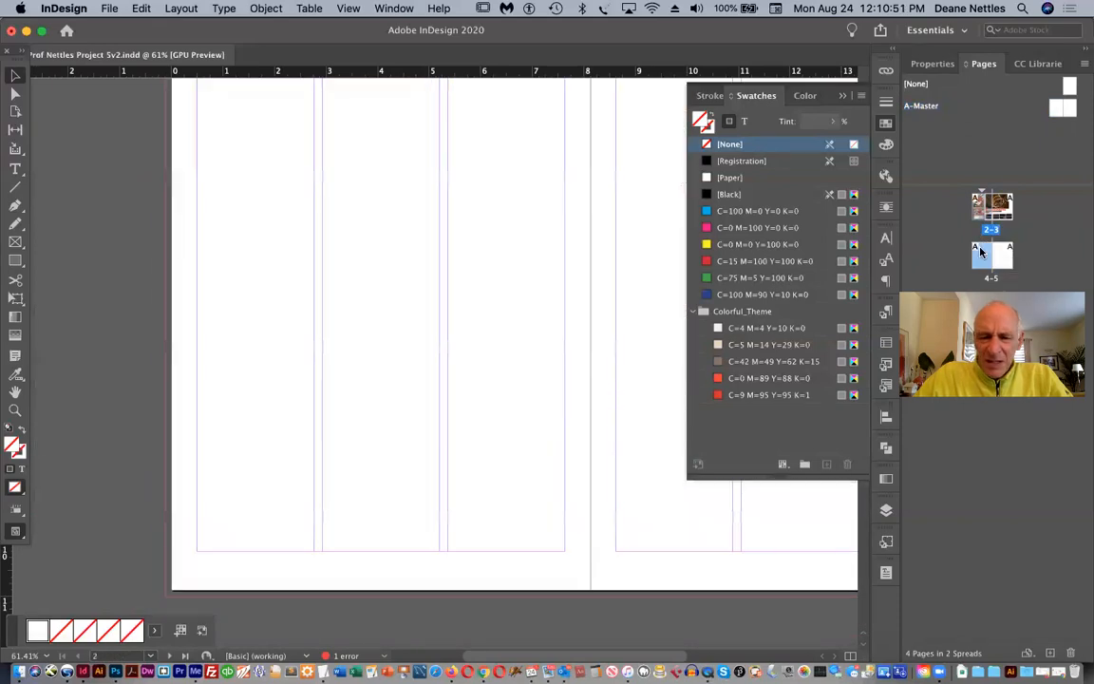
double_click(988, 207)
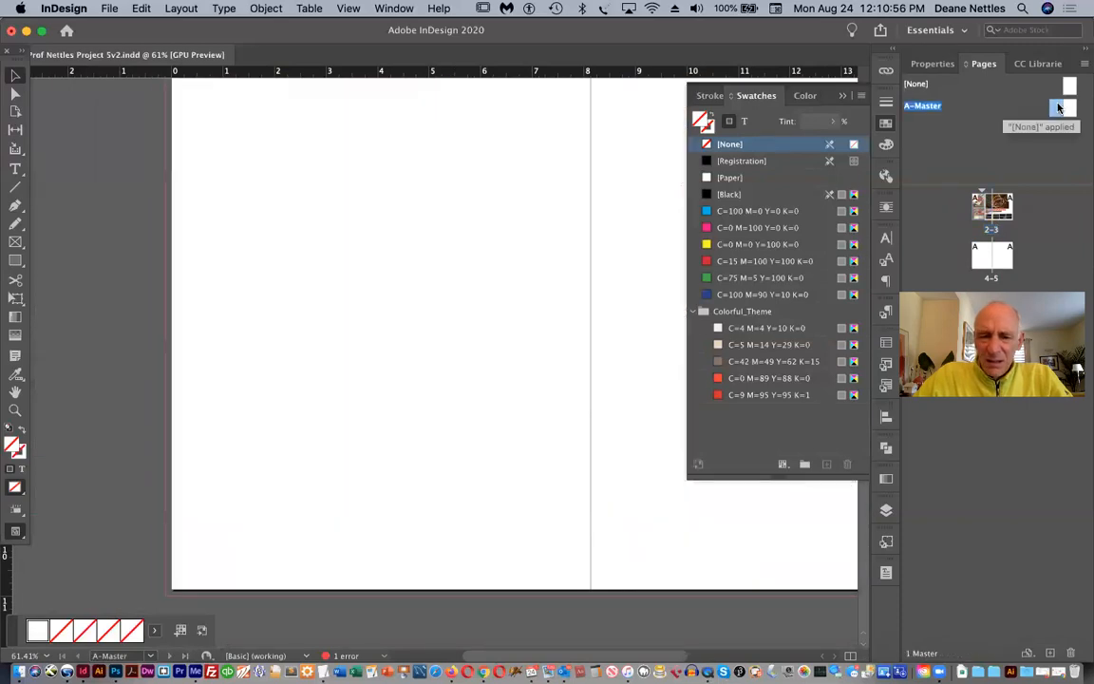
double_click(952, 103)
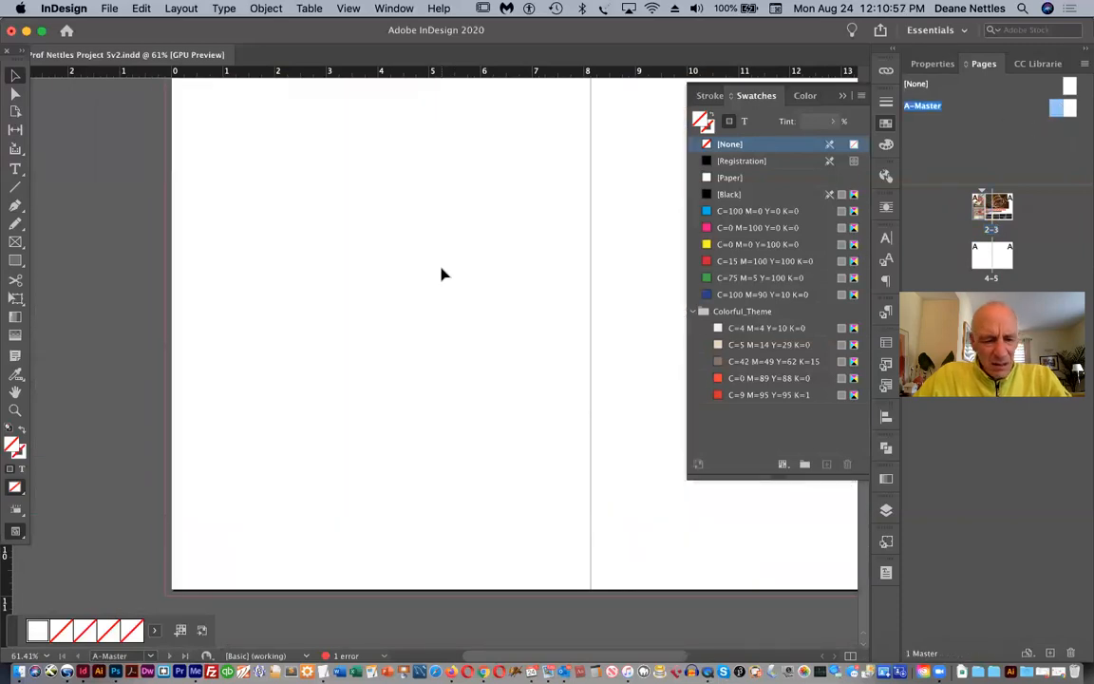
- Examine the blank A-Master spread at 100%, 200% and fit-page magnification
key("super+1")
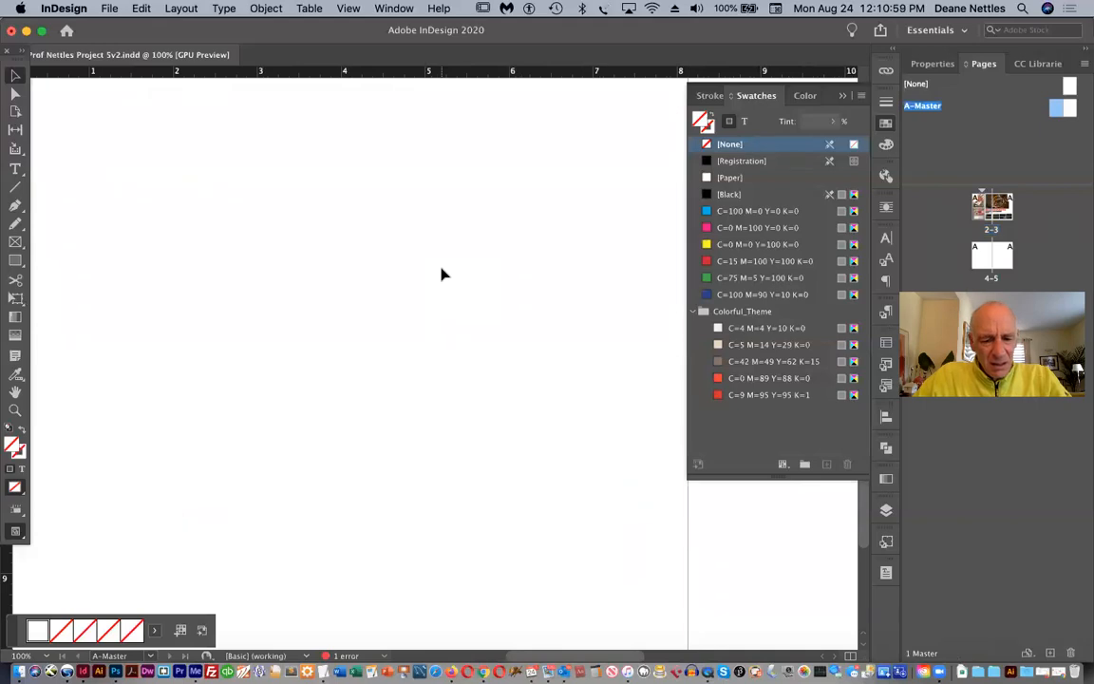
key("super+2")
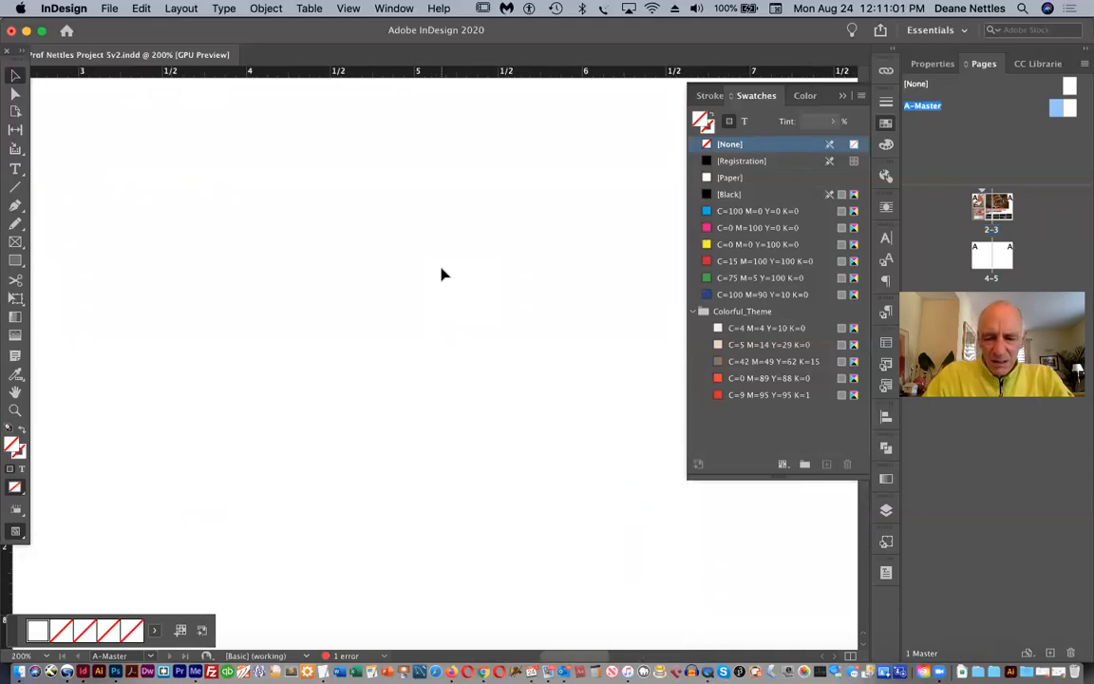
key("super+0")
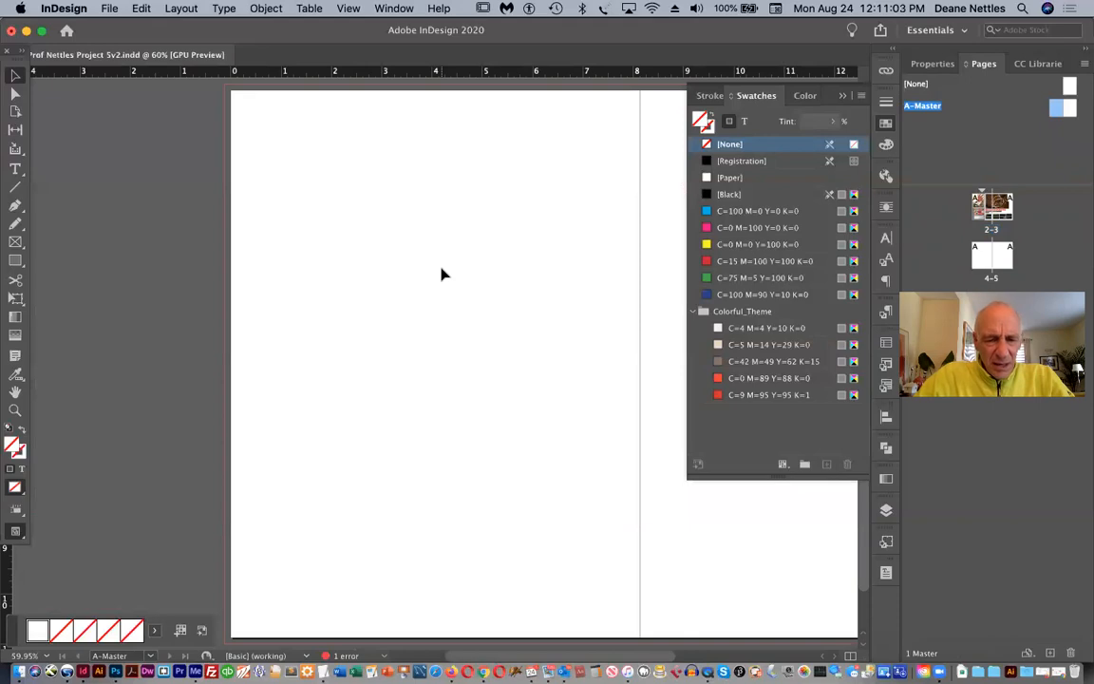
scroll(442, 275, "right", 5)
scroll(442, 275, "right", 1)
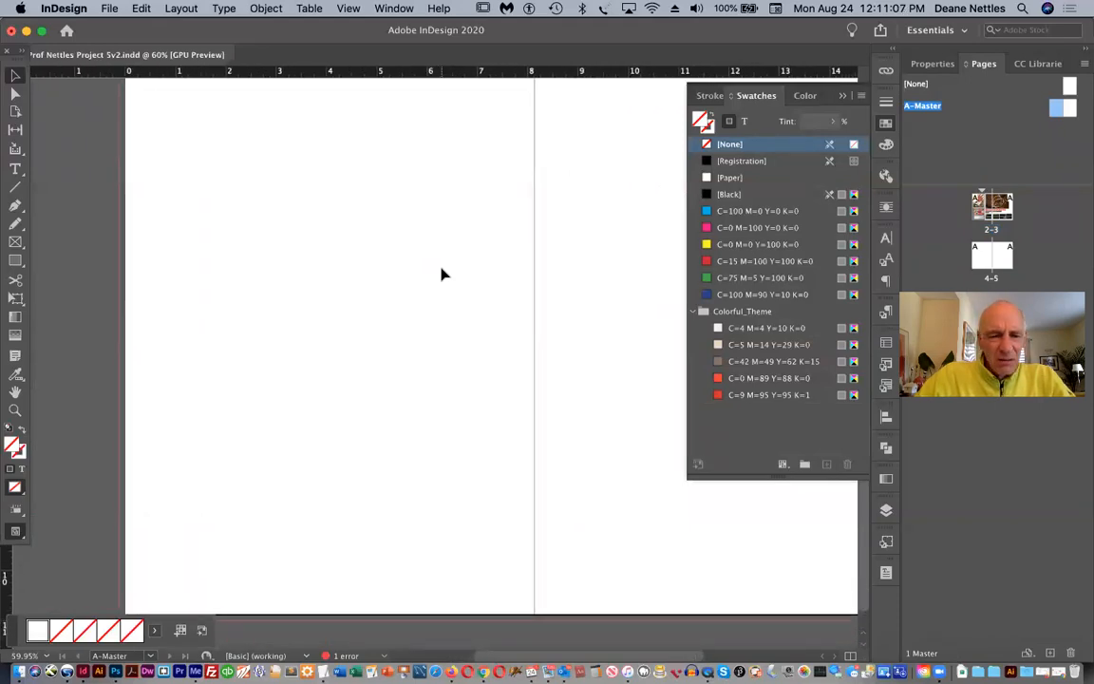
scroll(442, 275, "down", 2)
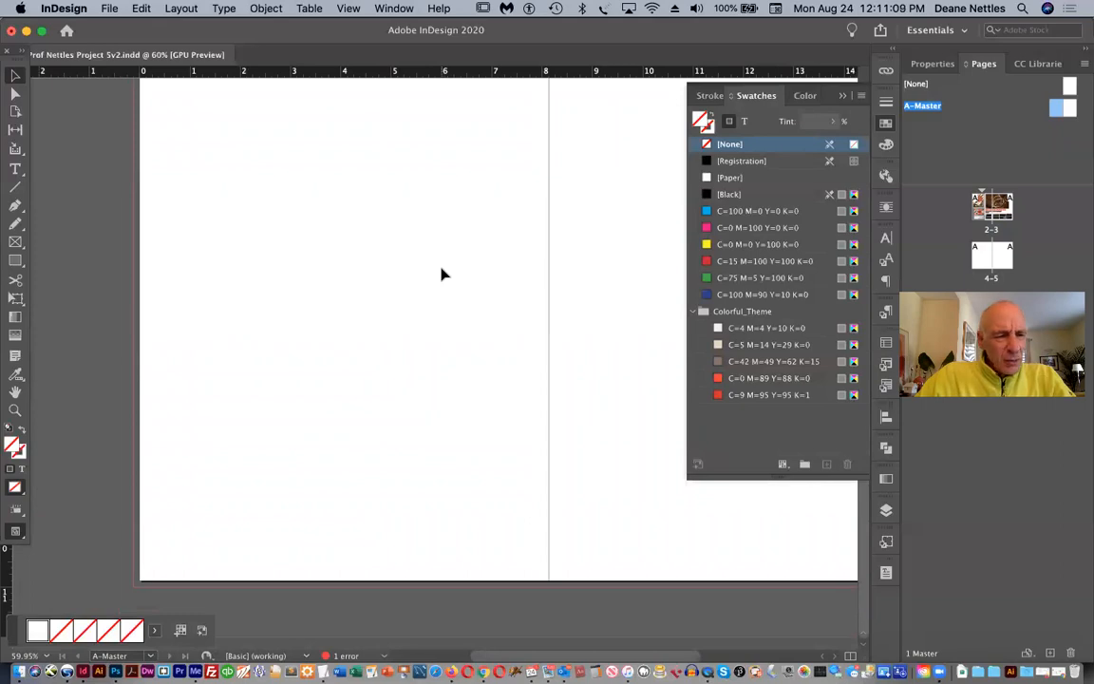
scroll(442, 274, "up", 2)
scroll(442, 275, "right", 1)
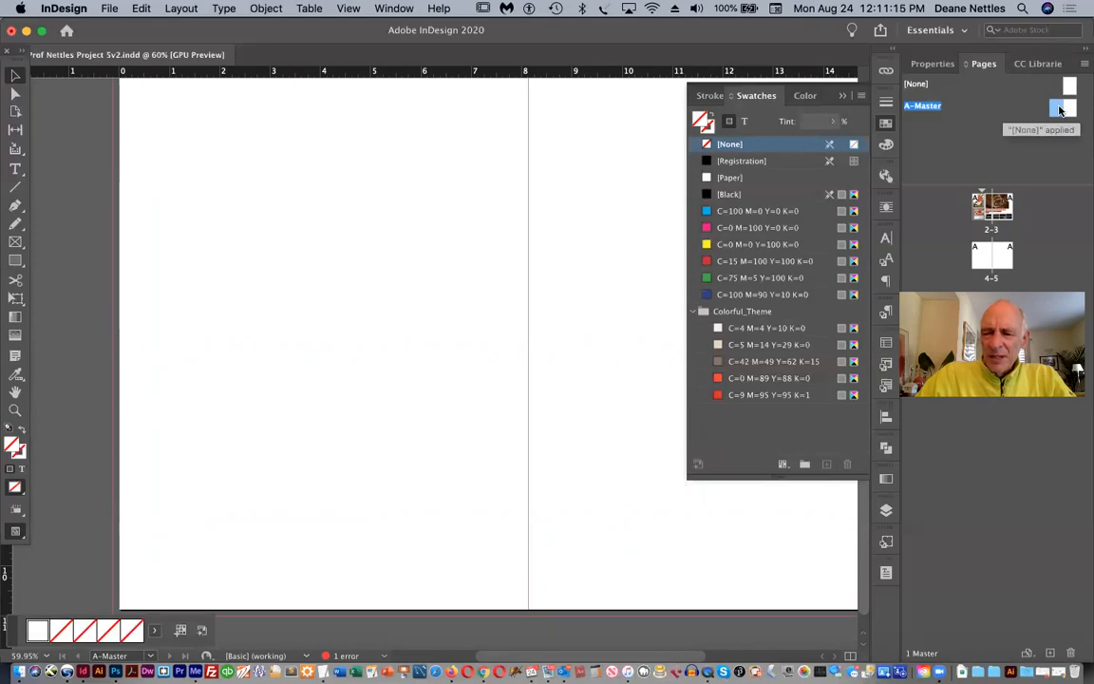
- On spread 2-3, add a horizontal ruler guide just below the bottom margin and vertical guides at both outer margins
double_click(979, 209)
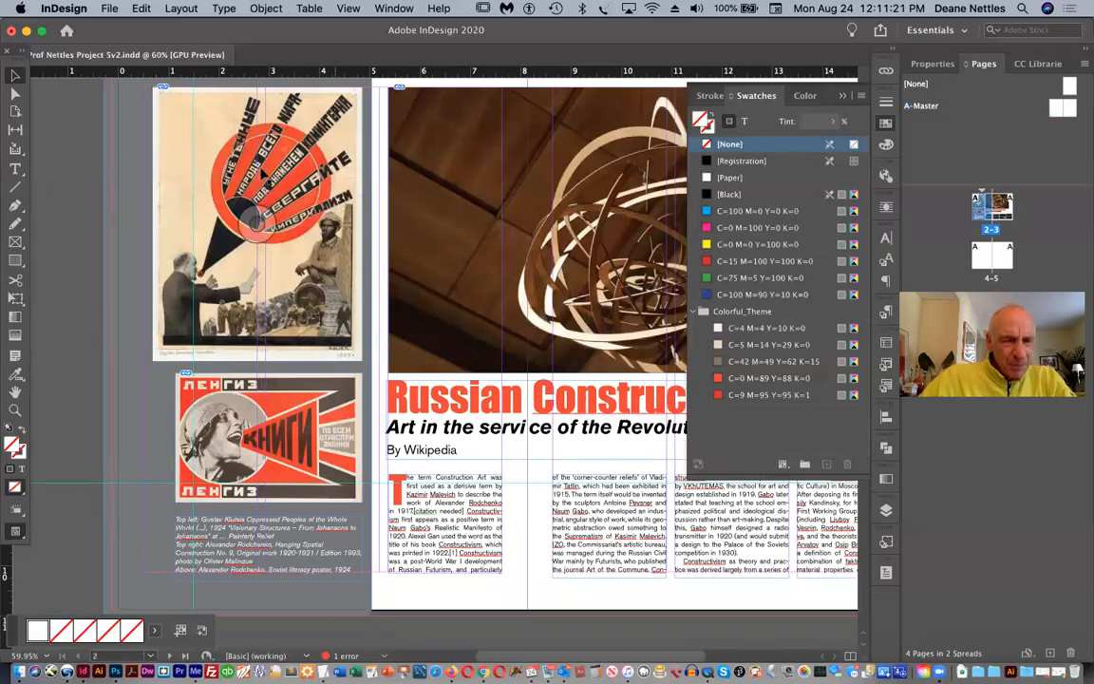
left_click_drag(85, 74, 34, 583)
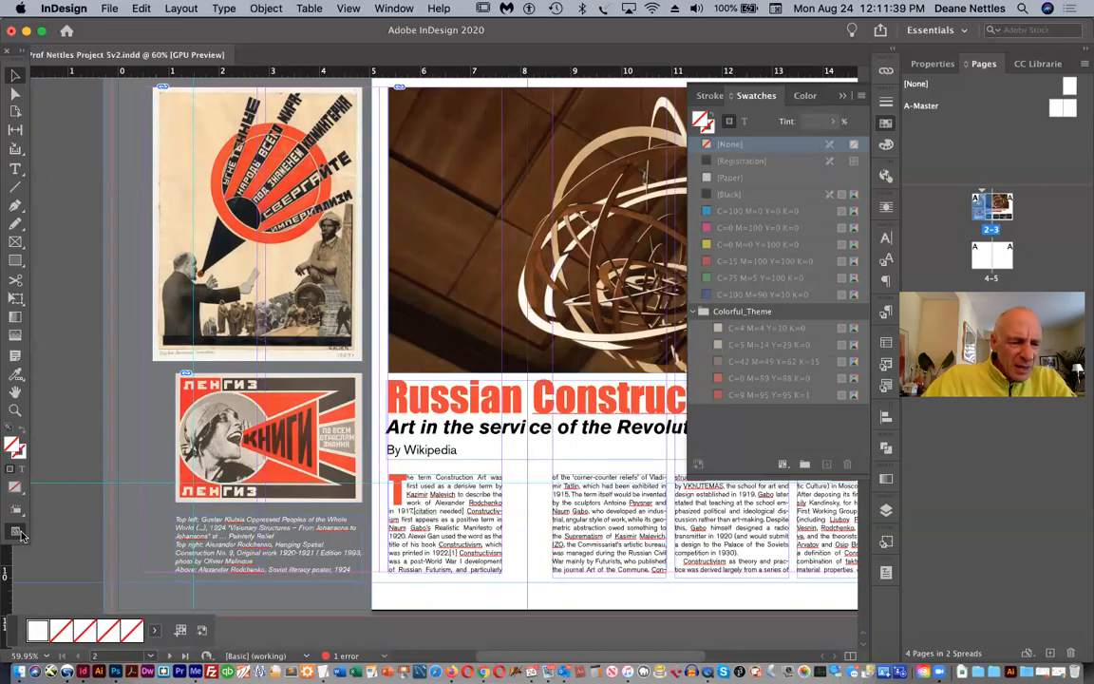
left_click_drag(5, 565, 141, 523)
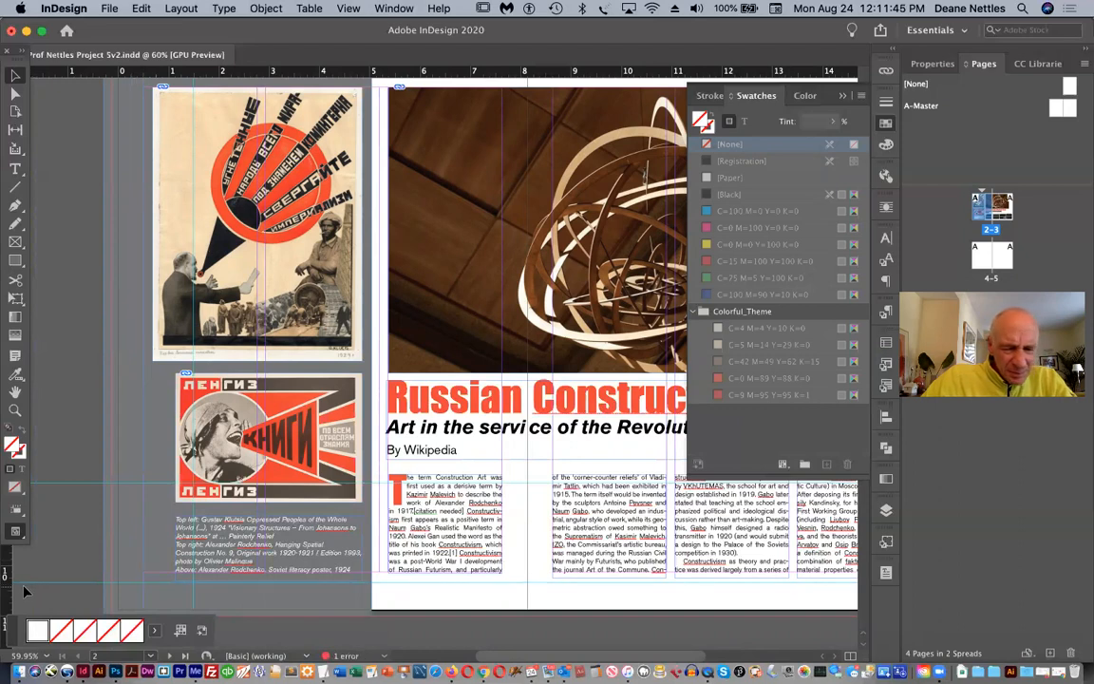
scroll(452, 514, "right", 5)
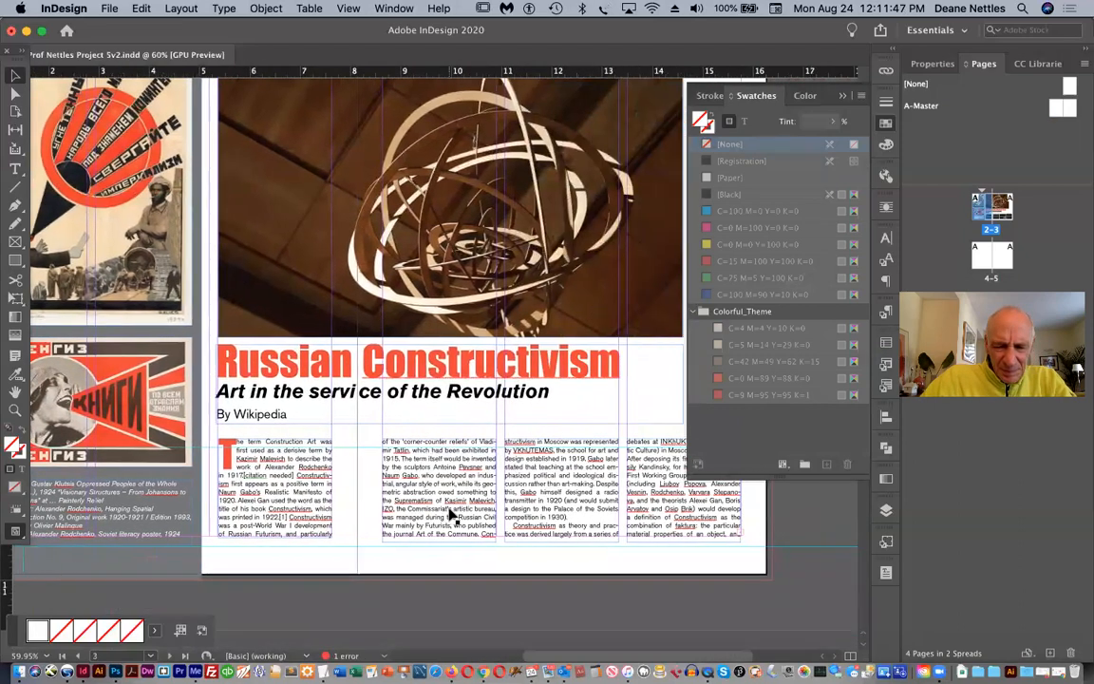
left_click_drag(5, 538, 740, 561)
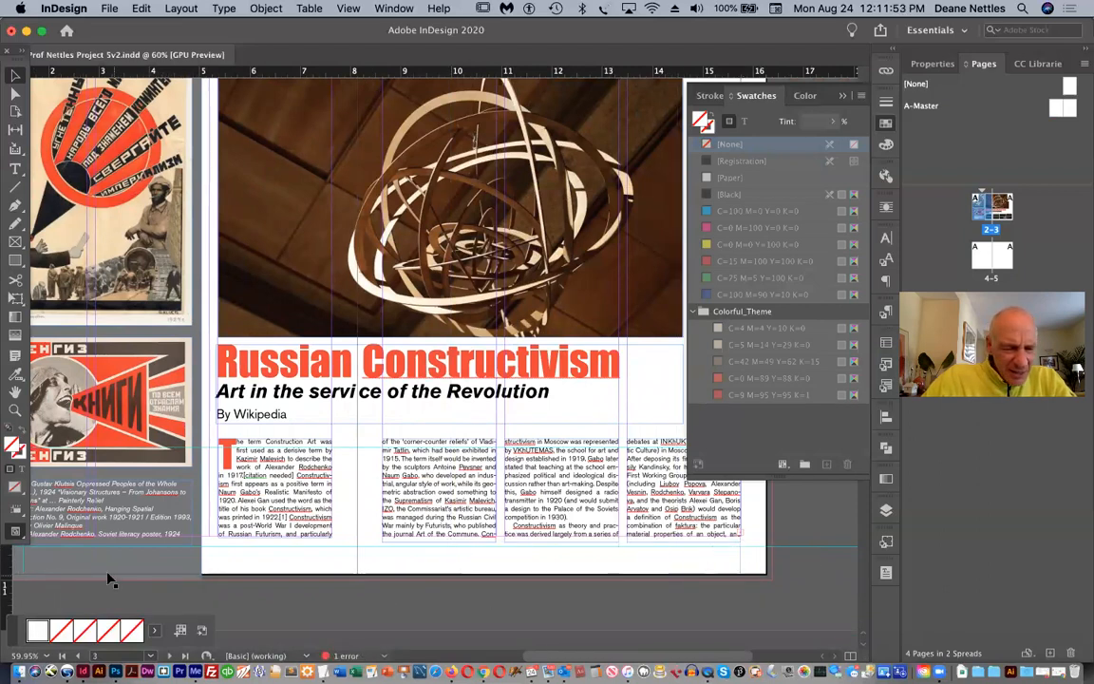
- Adjust the horizontal guide below the text columns so it spans both pages of the spread
scroll(107, 579, "left", 5)
scroll(107, 579, "down", 2)
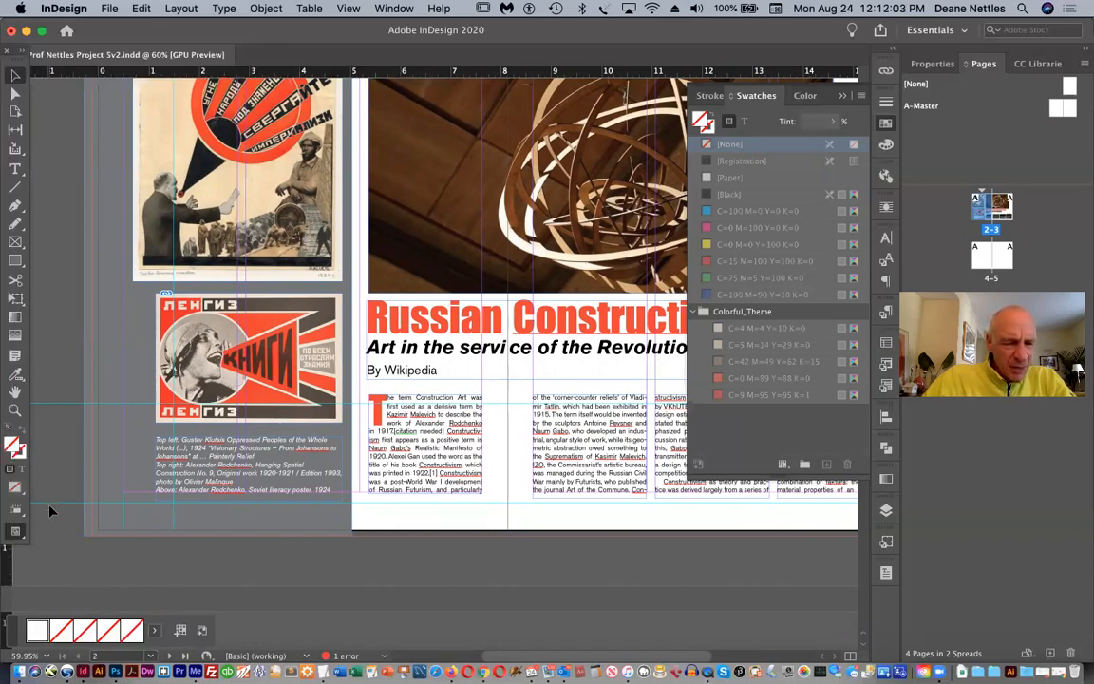
left_click_drag(70, 509, 121, 503)
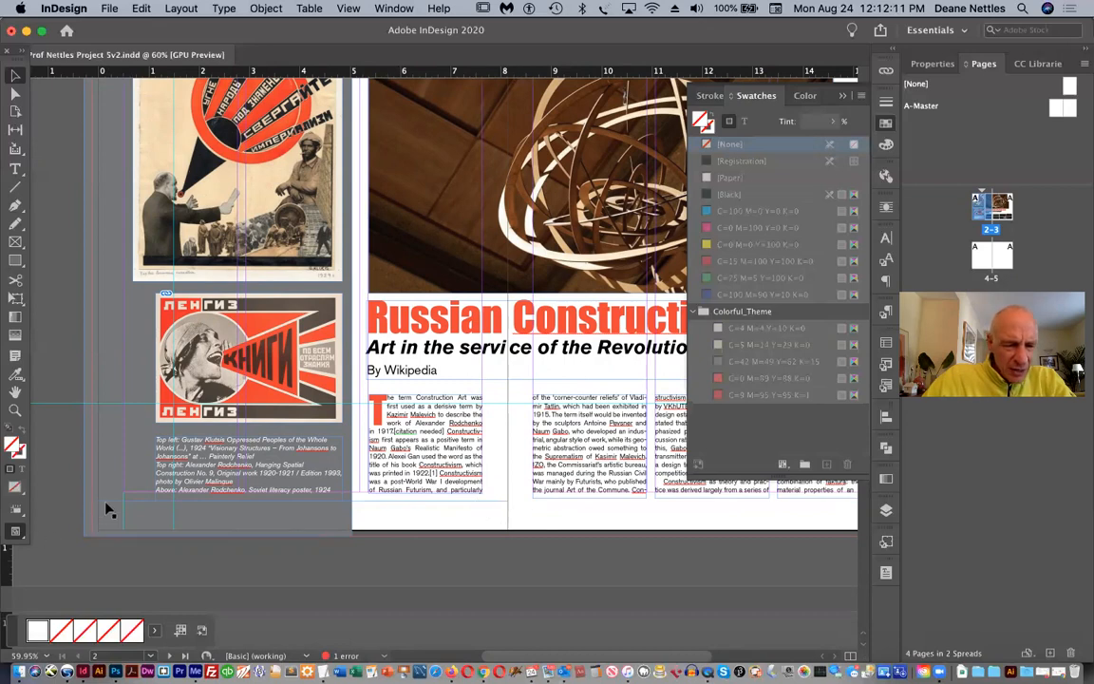
left_click_drag(109, 503, 65, 501)
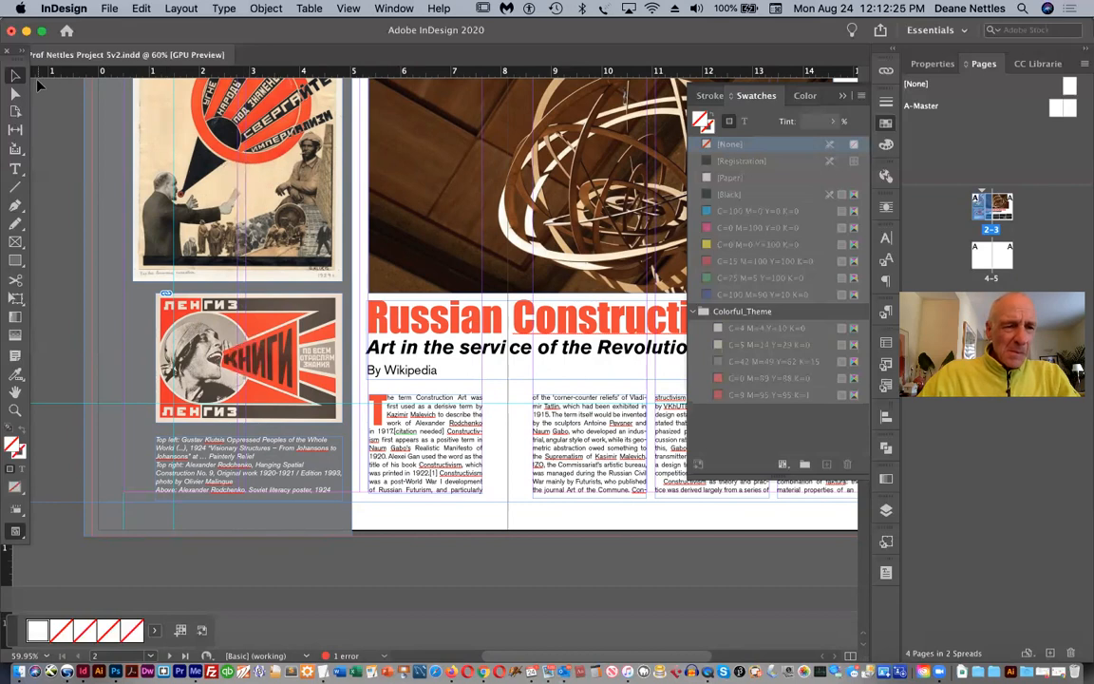
- Create a small text frame at the guide intersection in page 2's lower outer corner and insert a Current Page Number marker
left_click(16, 170)
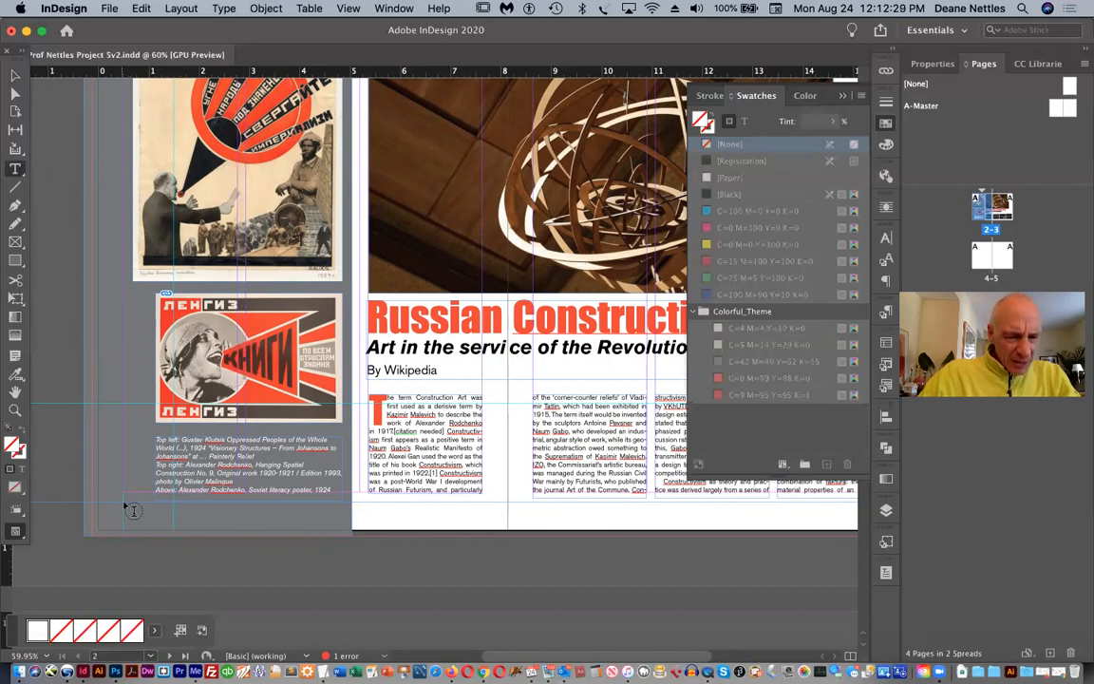
left_click_drag(126, 505, 149, 517)
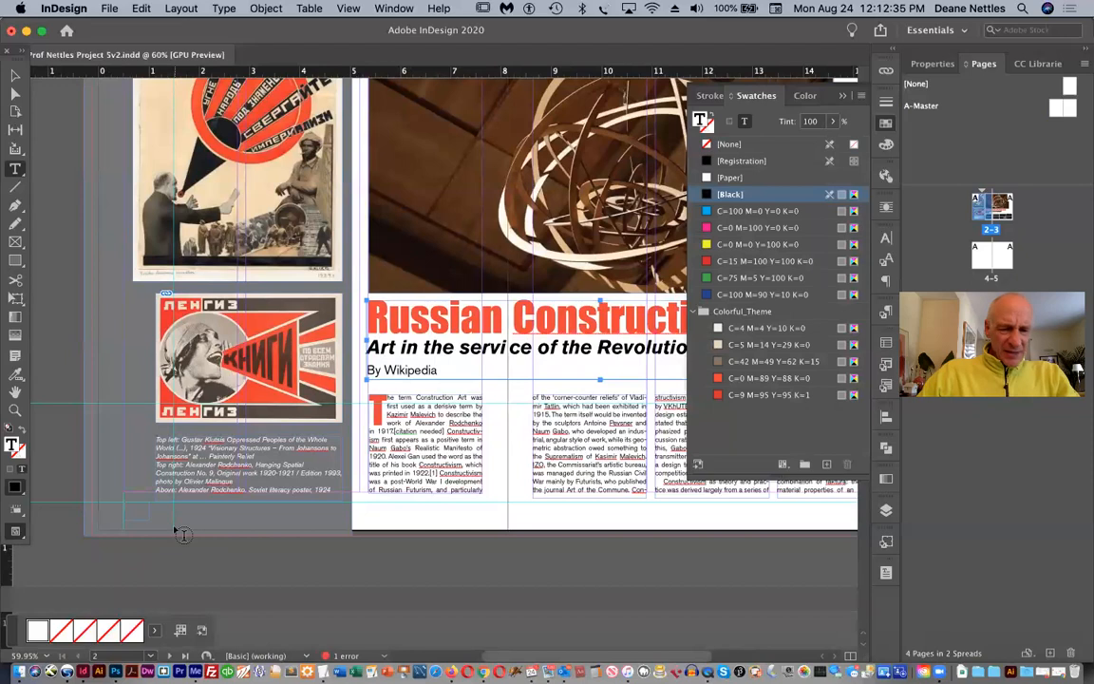
left_click(224, 8)
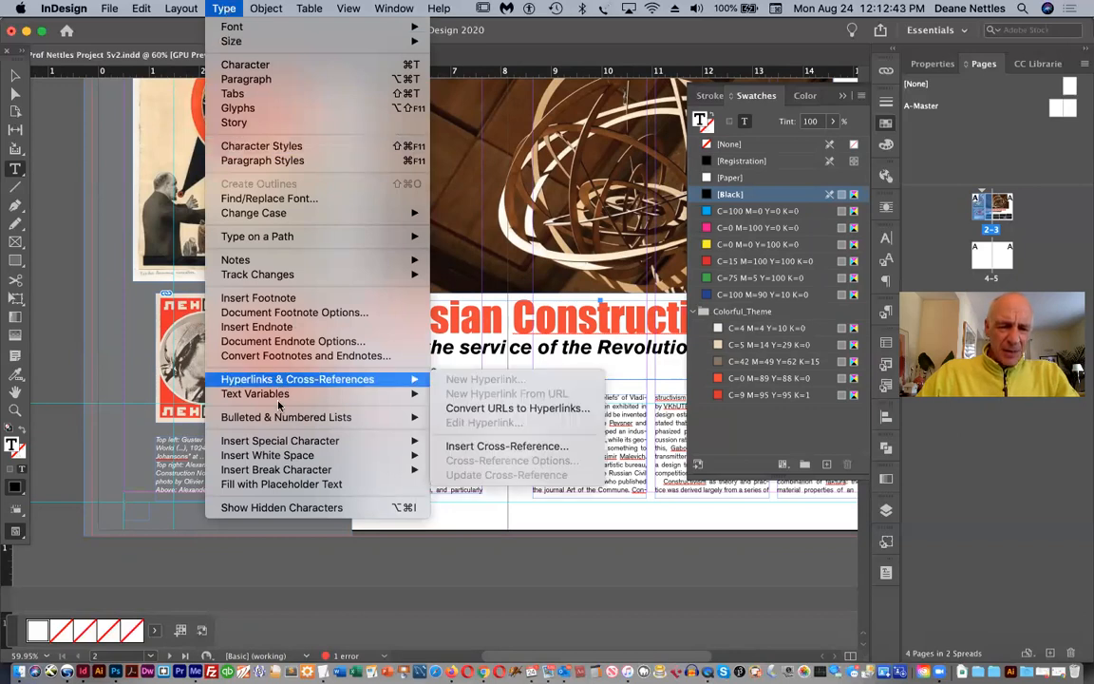
mouse_move(286, 445)
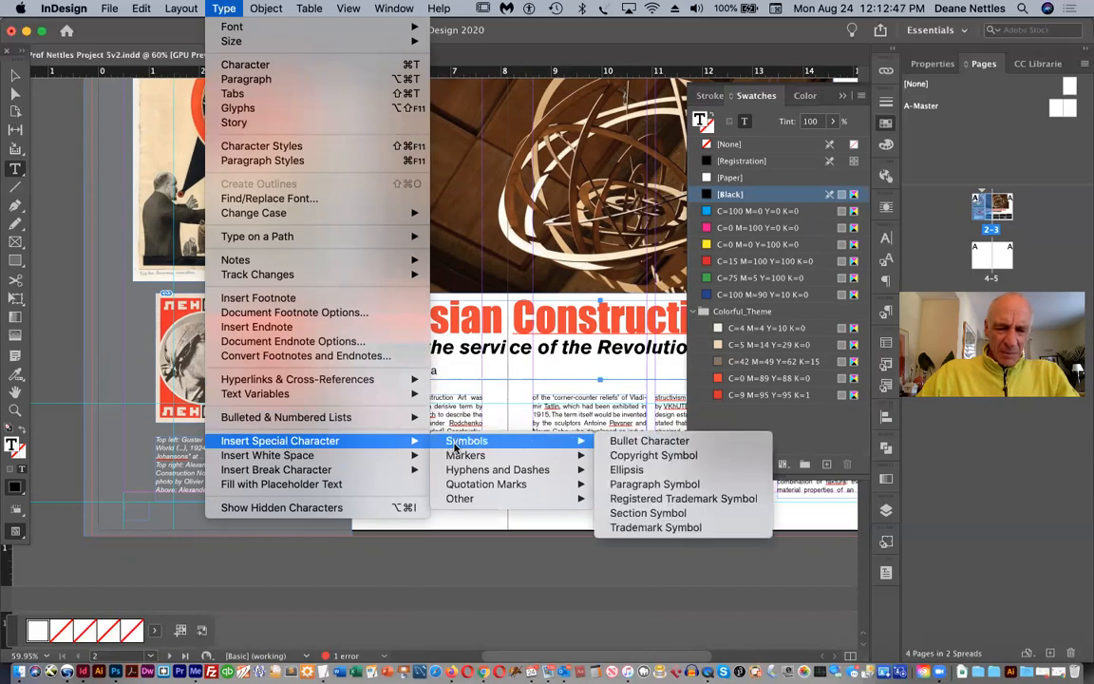
mouse_move(456, 460)
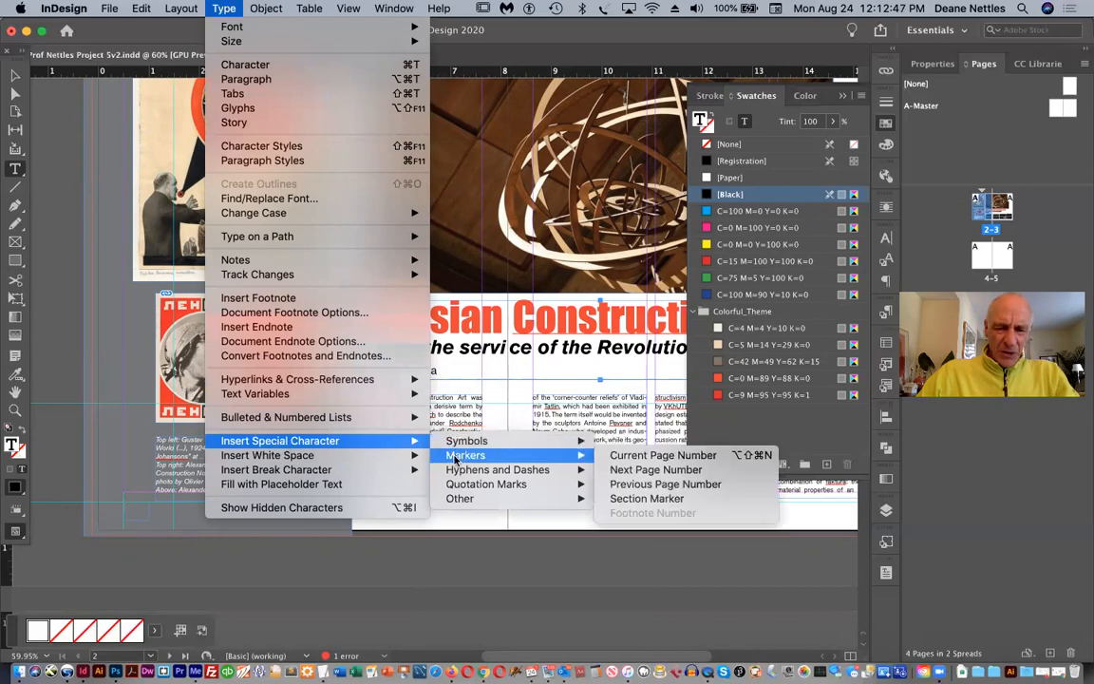
left_click(653, 456)
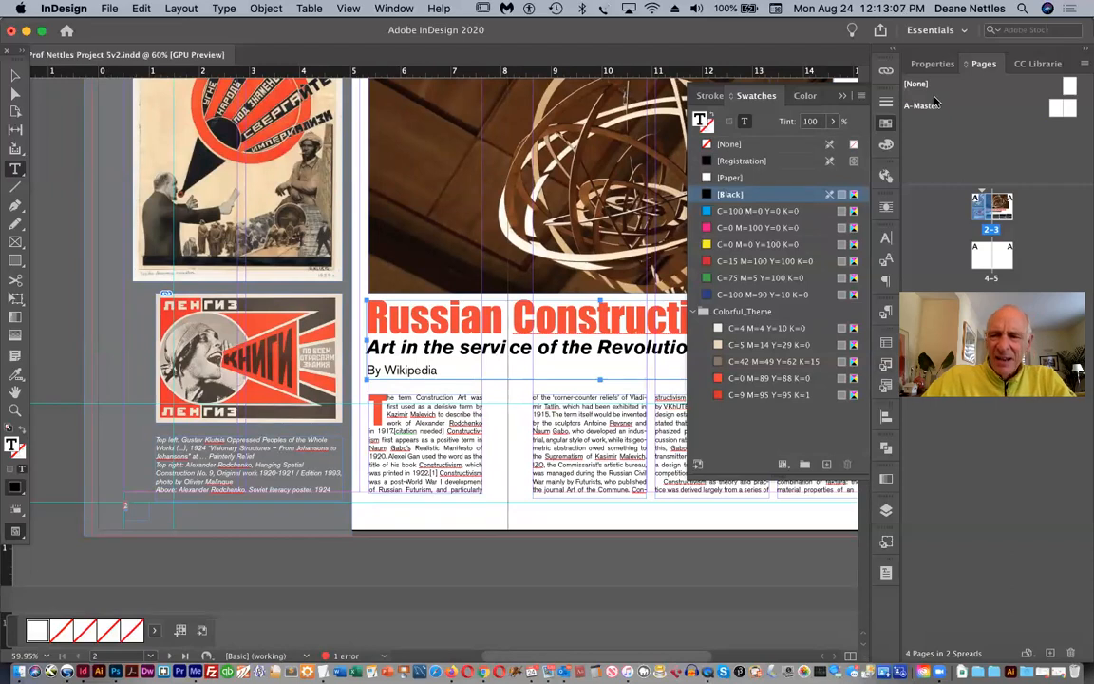
- Set the page number's font to Berthold Akzidenz Grotesk Light
left_click(933, 63)
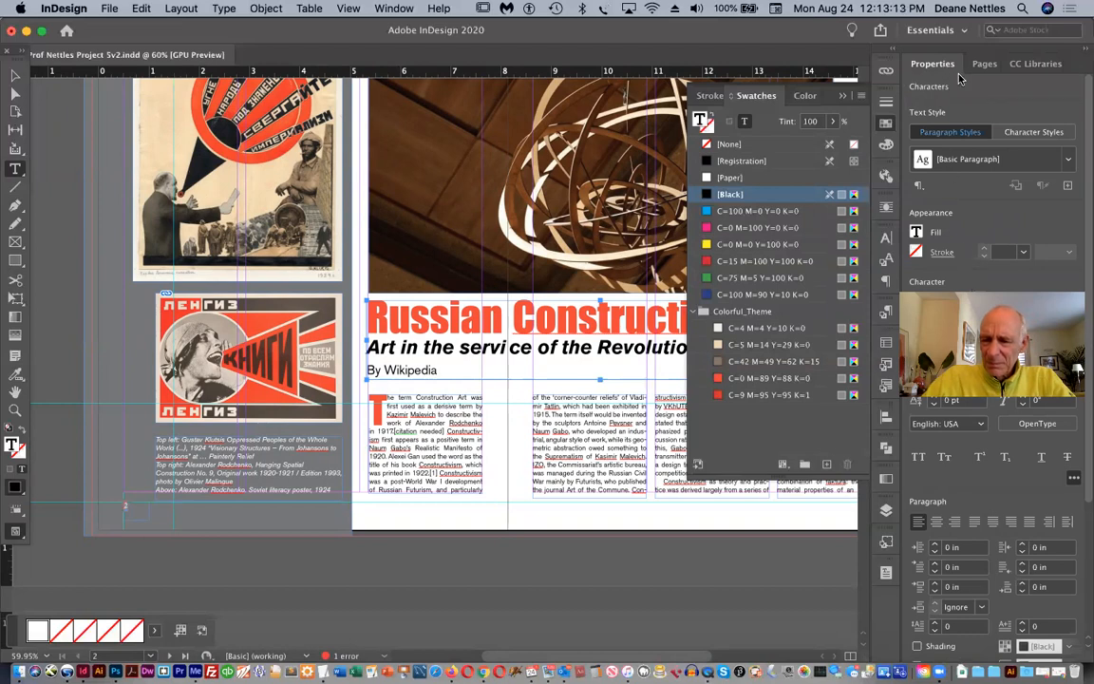
left_click(981, 302)
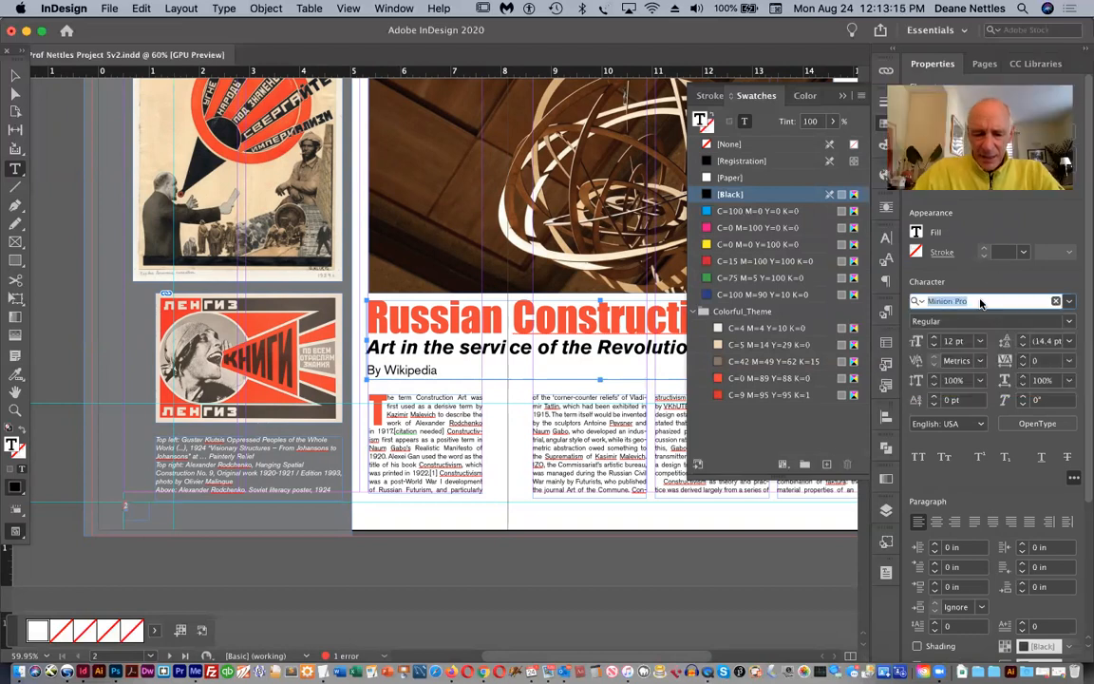
type("a")
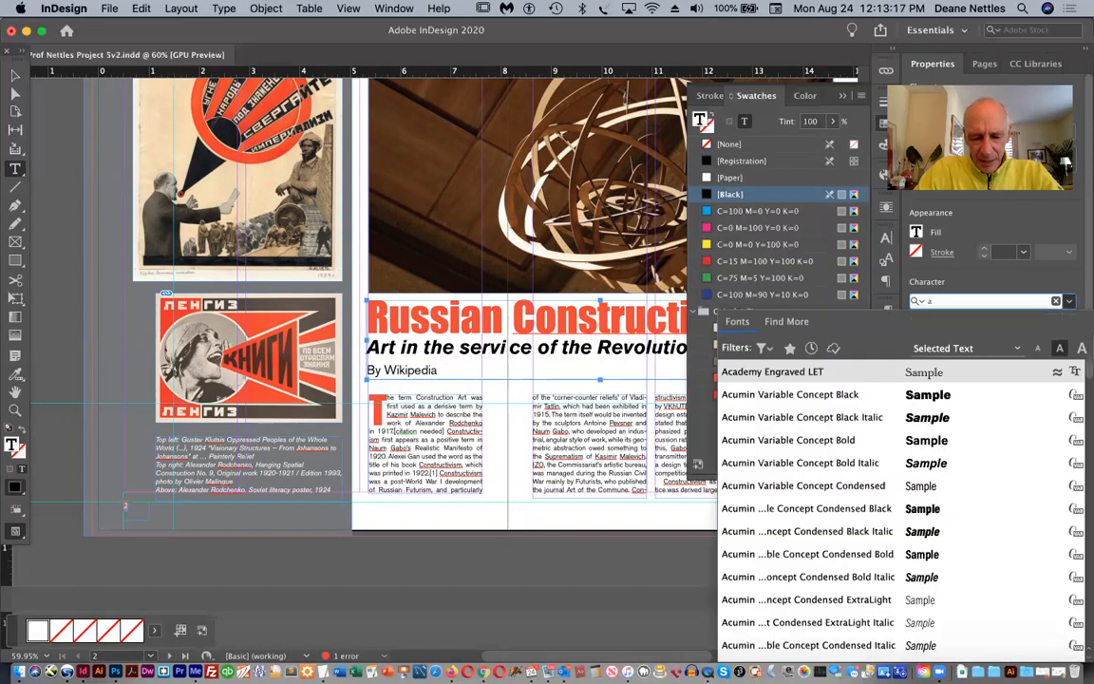
type("kz")
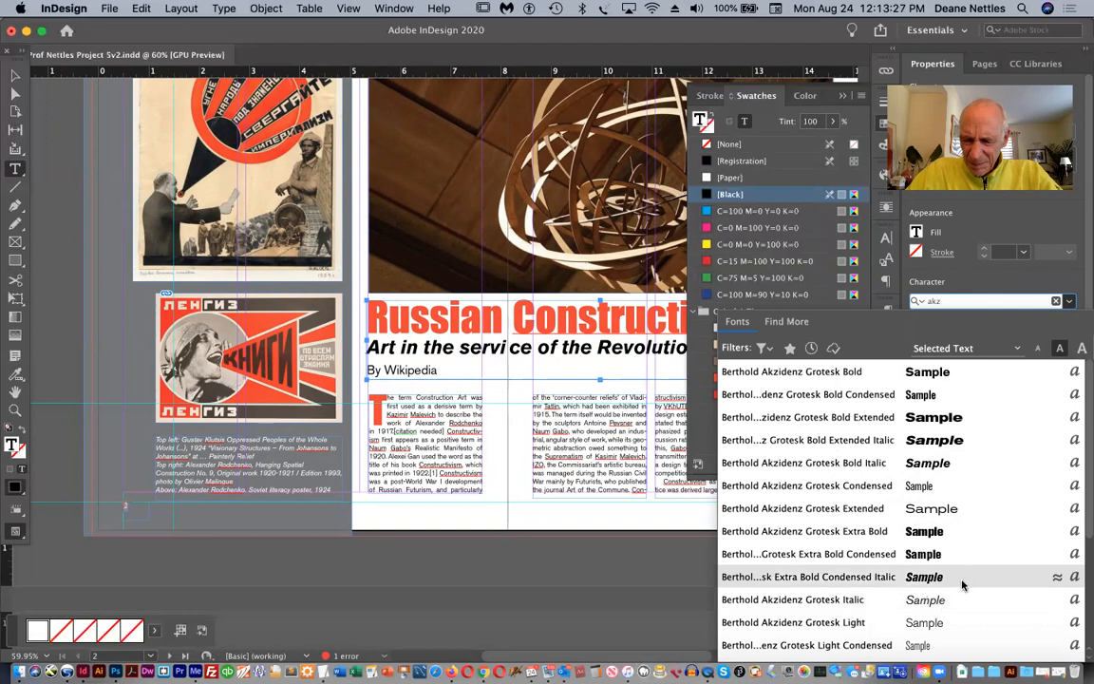
left_click(929, 623)
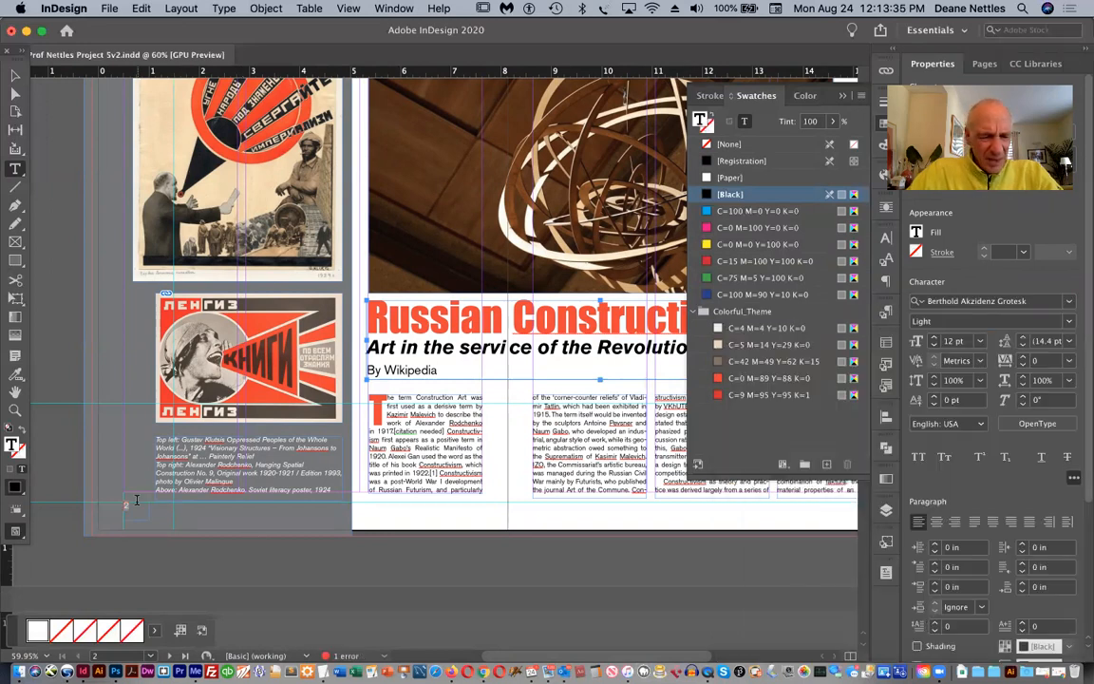
- Reduce the page number to 10 pt and align it away from the spine
left_click(934, 346)
left_click(933, 346)
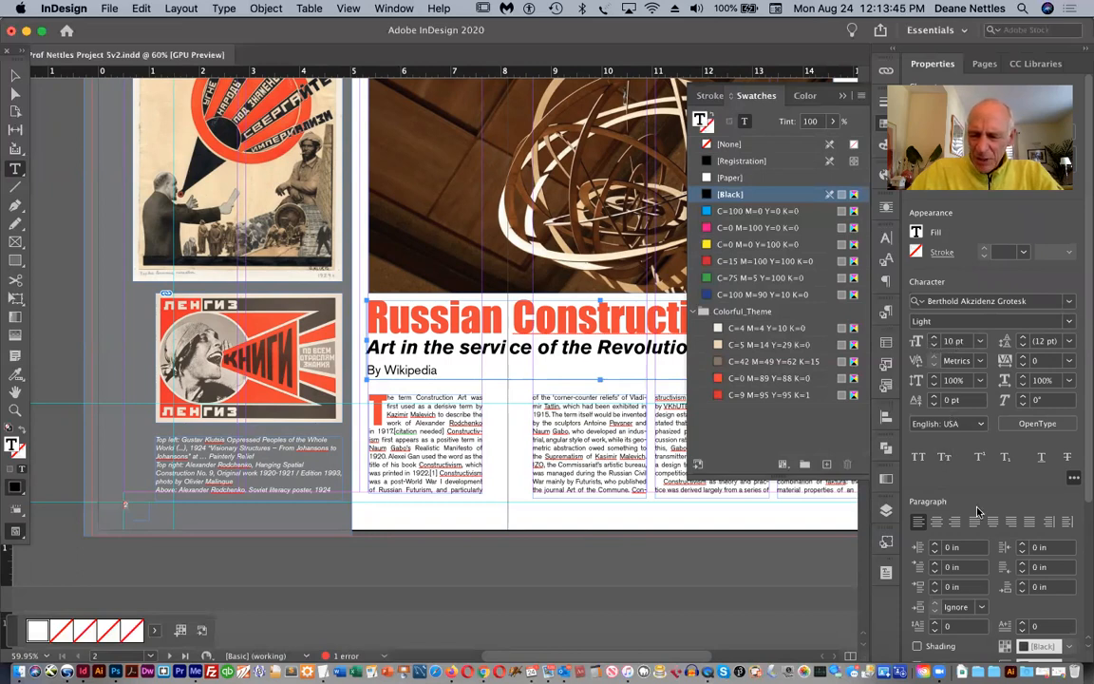
left_click(1066, 523)
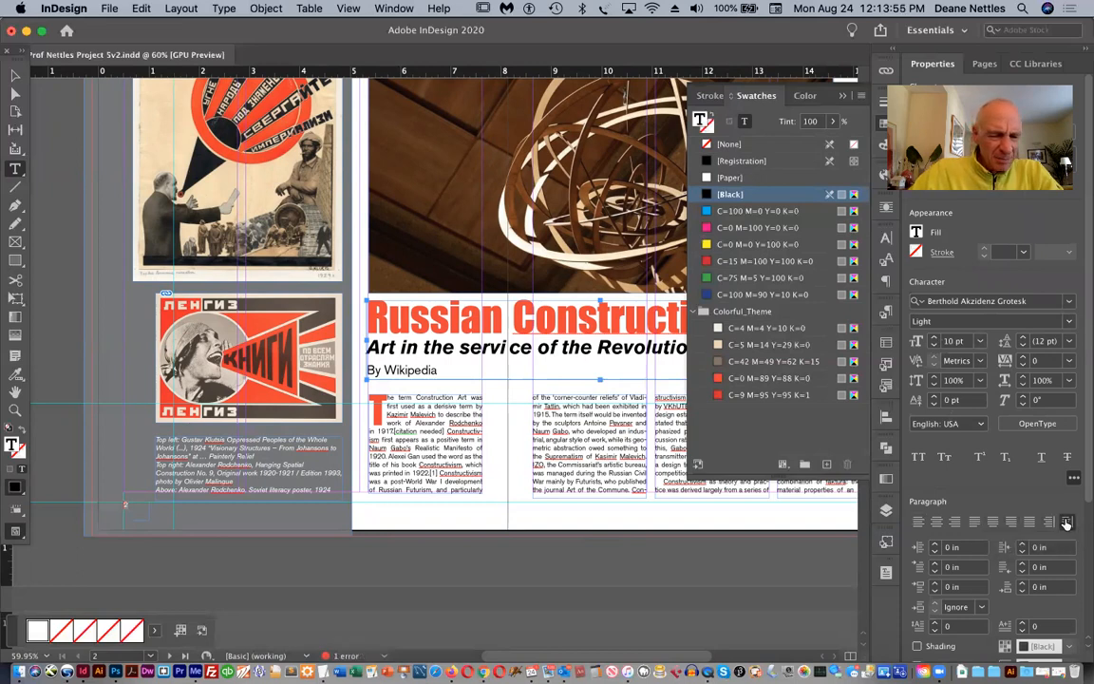
- Select the page-number frame on page 2 and check its placement against the guides
left_click(16, 75)
left_click(136, 513)
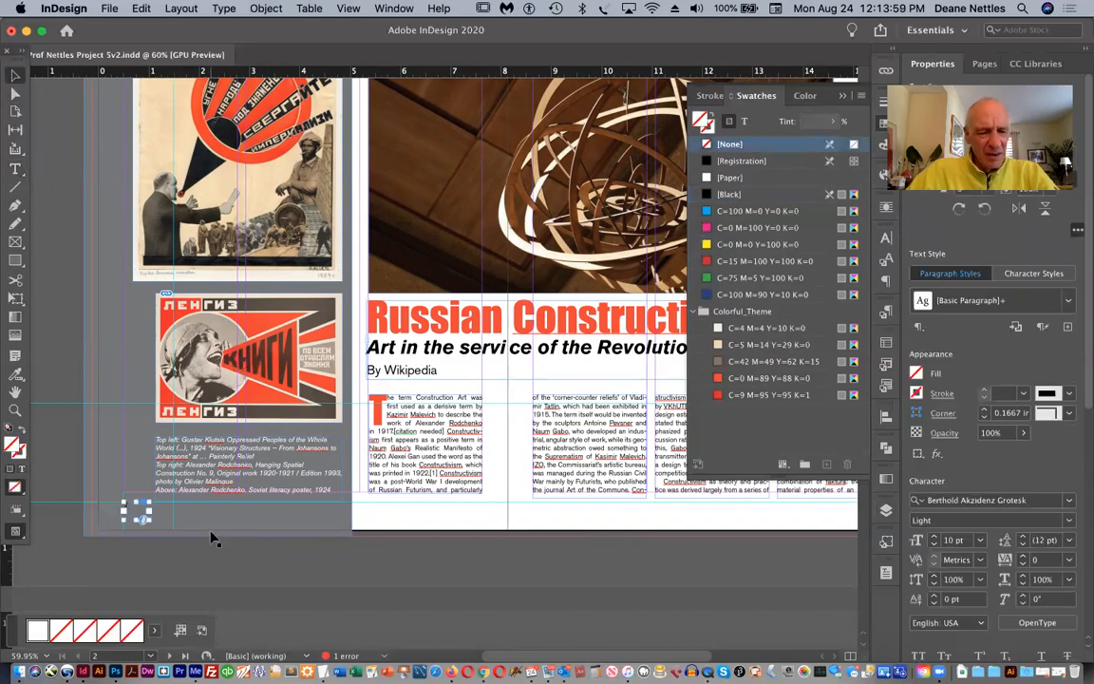
scroll(212, 539, "down", 5)
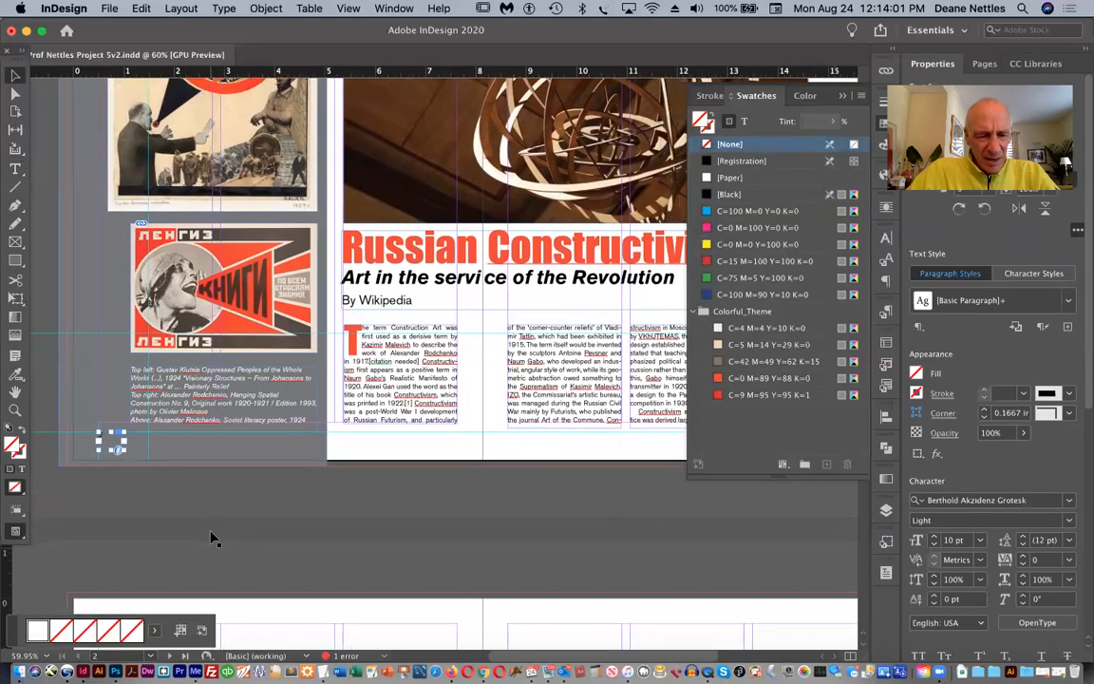
scroll(212, 539, "right", 2)
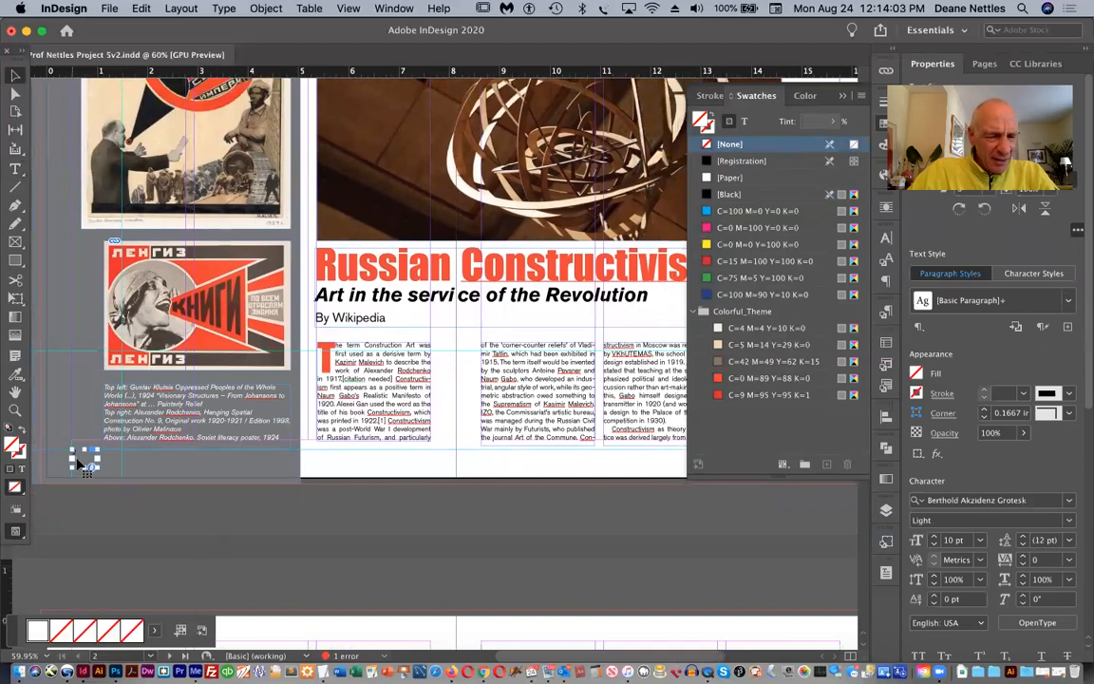
left_click(103, 513)
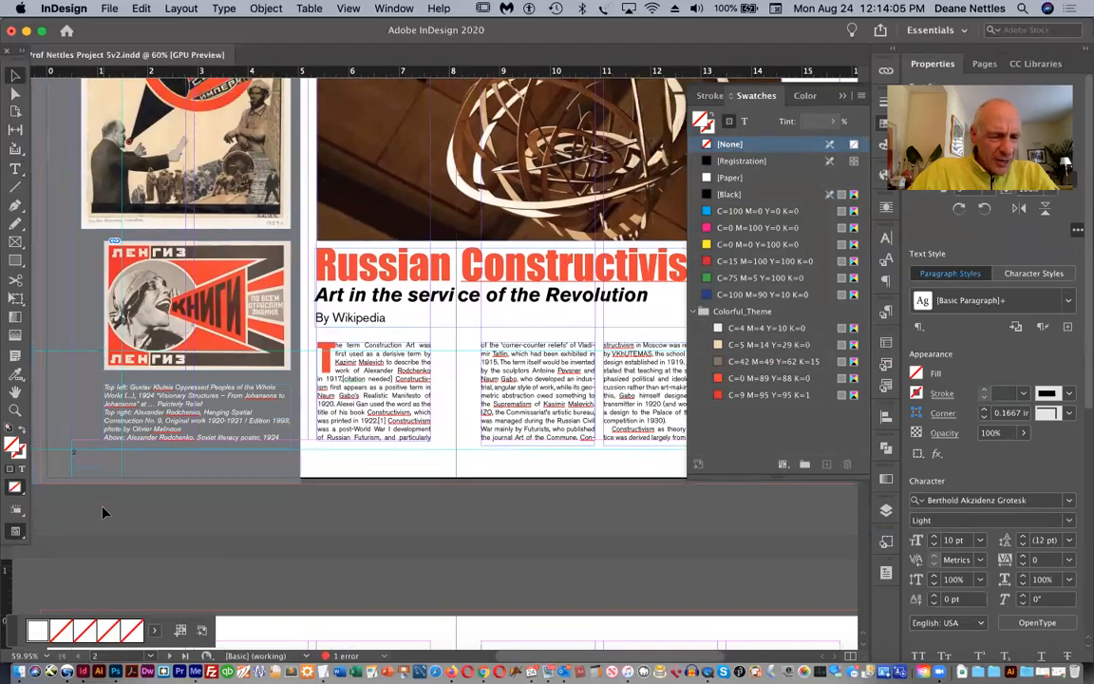
- Try moving the page-number frame from page 2 toward the middle of the spread, and undo the move
left_click(84, 465)
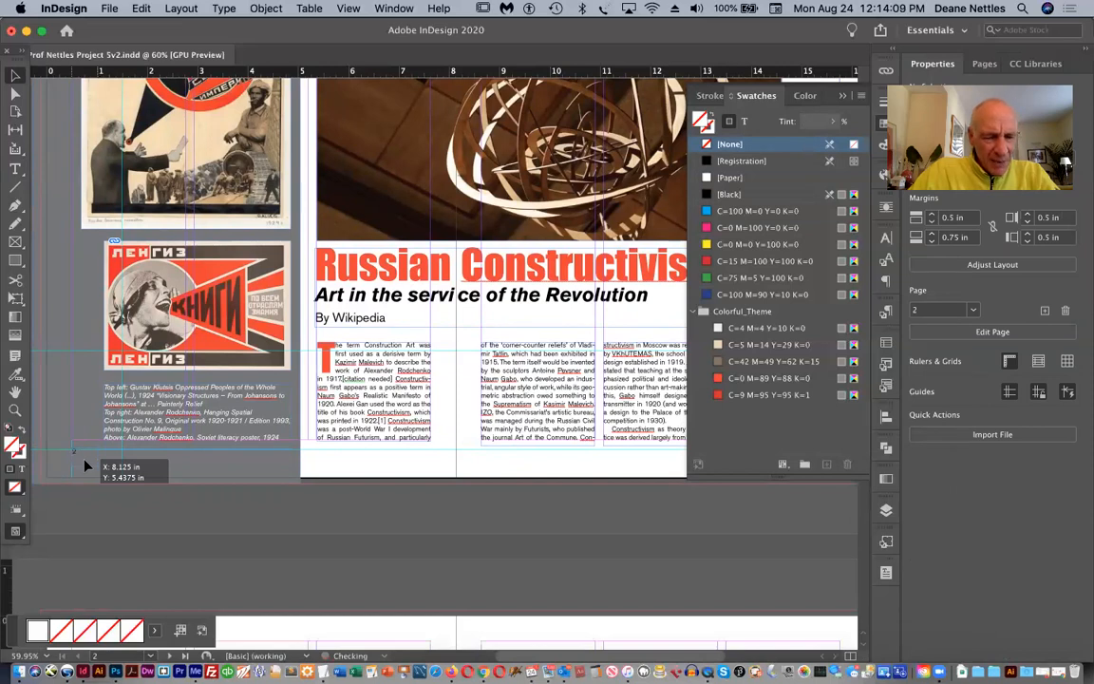
left_click_drag(84, 465, 313, 471)
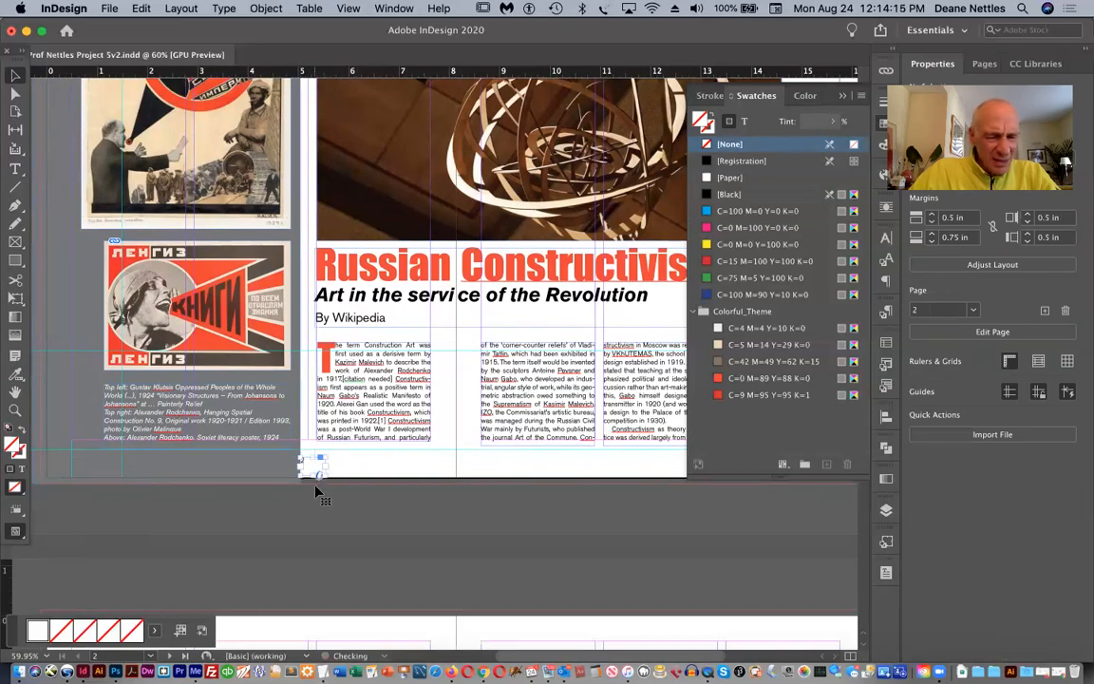
key("super+z")
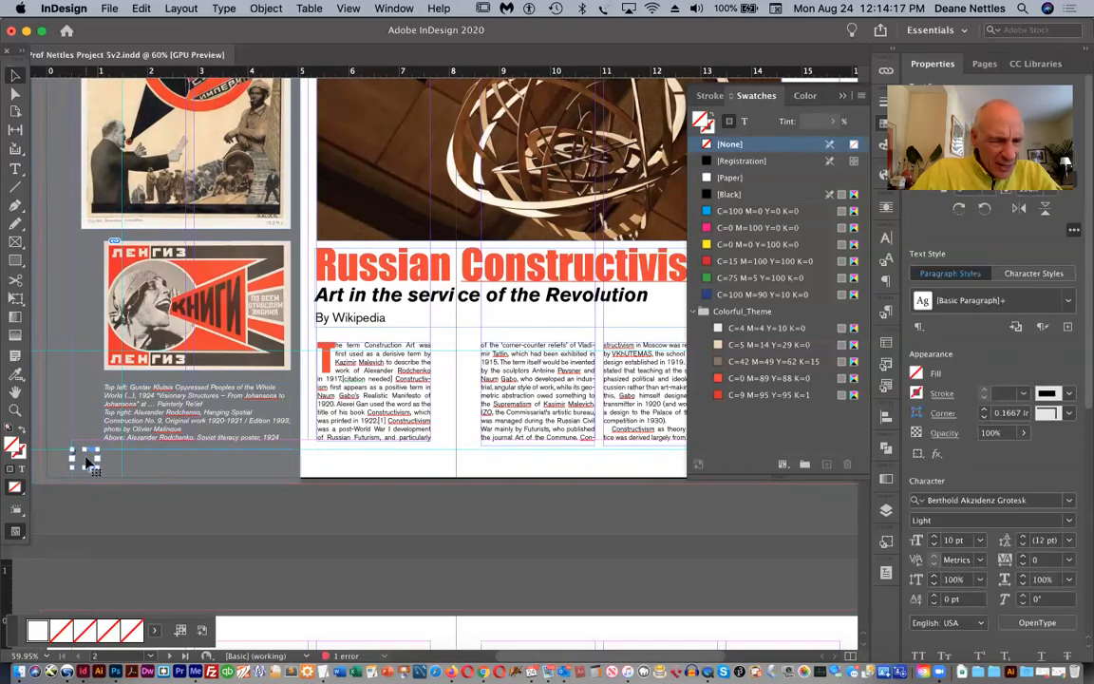
- Duplicate the page-number frame onto page 3, aligning the copy with the horizontal guide and the outer margin guide
left_click_drag(87, 458, 87, 463)
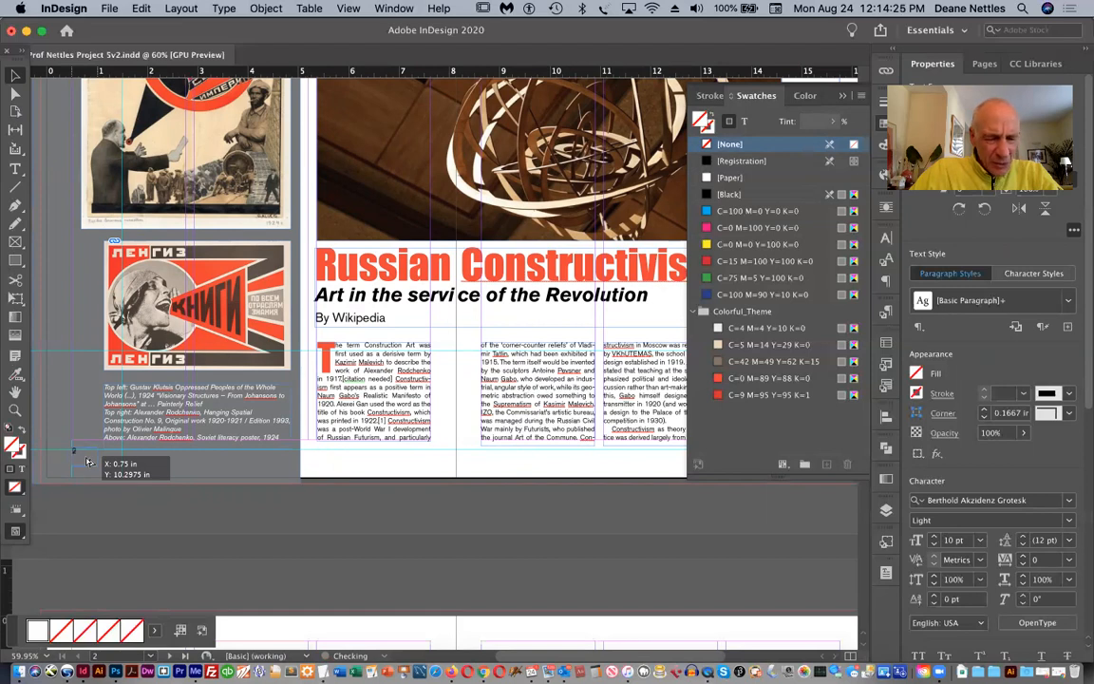
left_click_drag(86, 462, 677, 483)
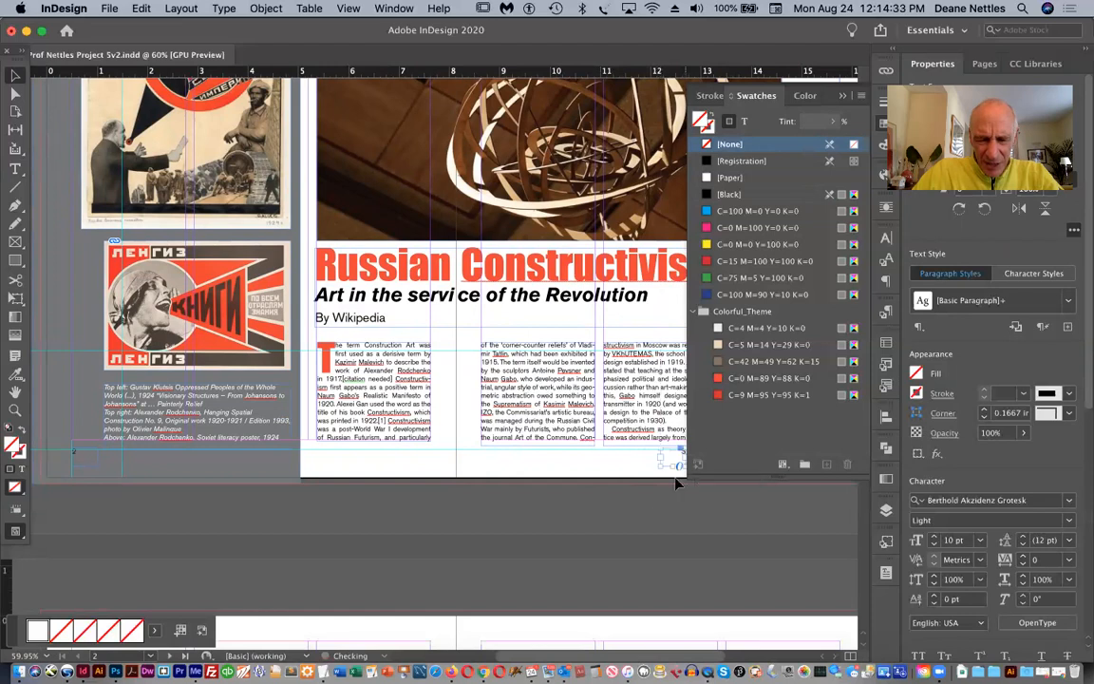
scroll(600, 531, "right", 5)
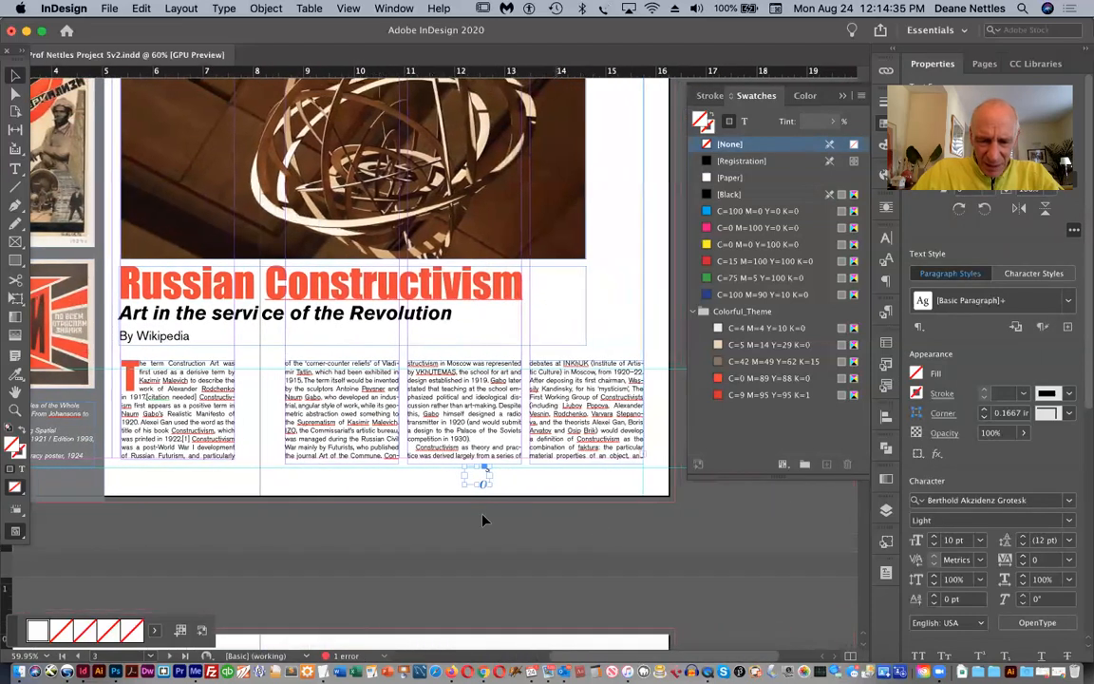
left_click_drag(477, 479, 637, 479)
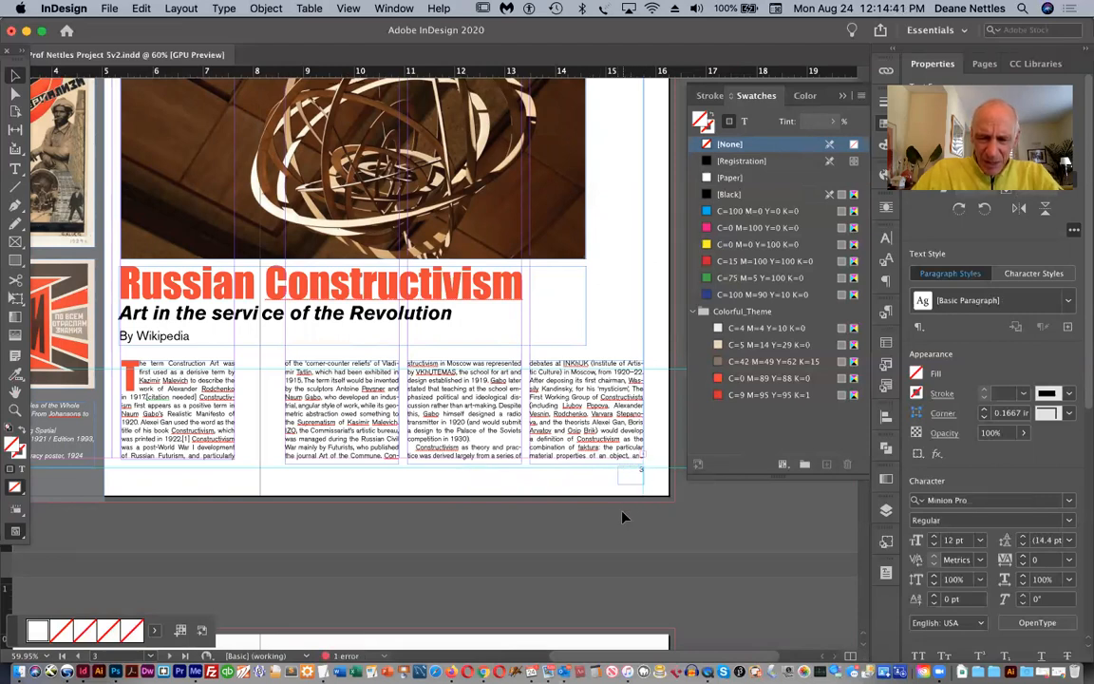
left_click(631, 505)
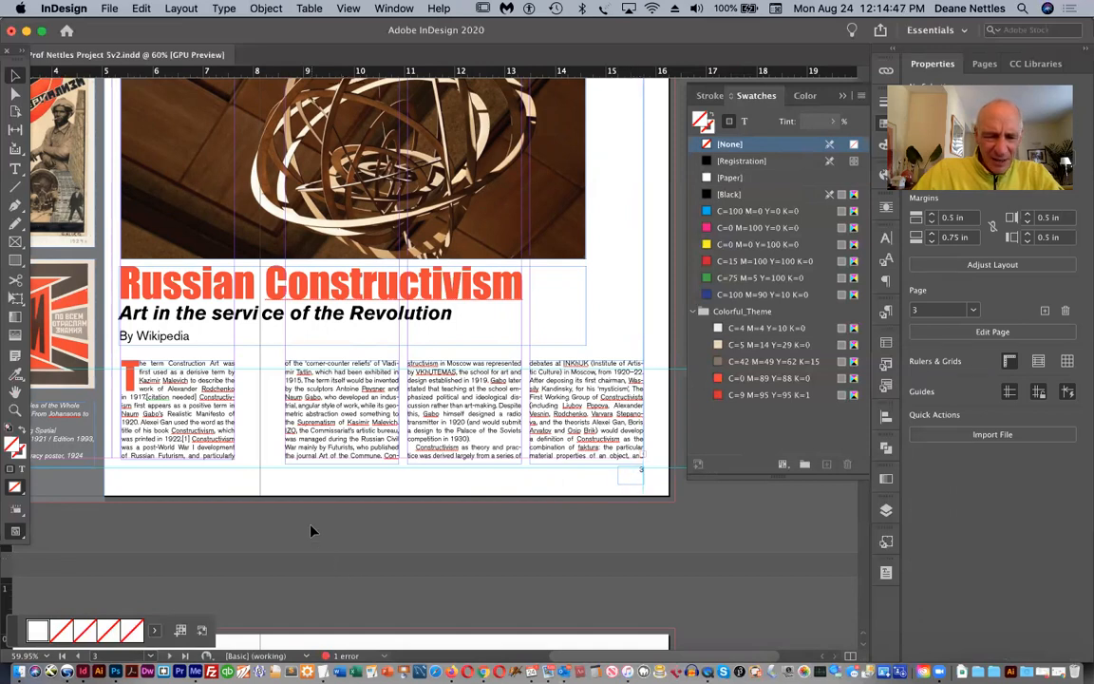
scroll(312, 531, "up", 1)
scroll(311, 531, "left", 1)
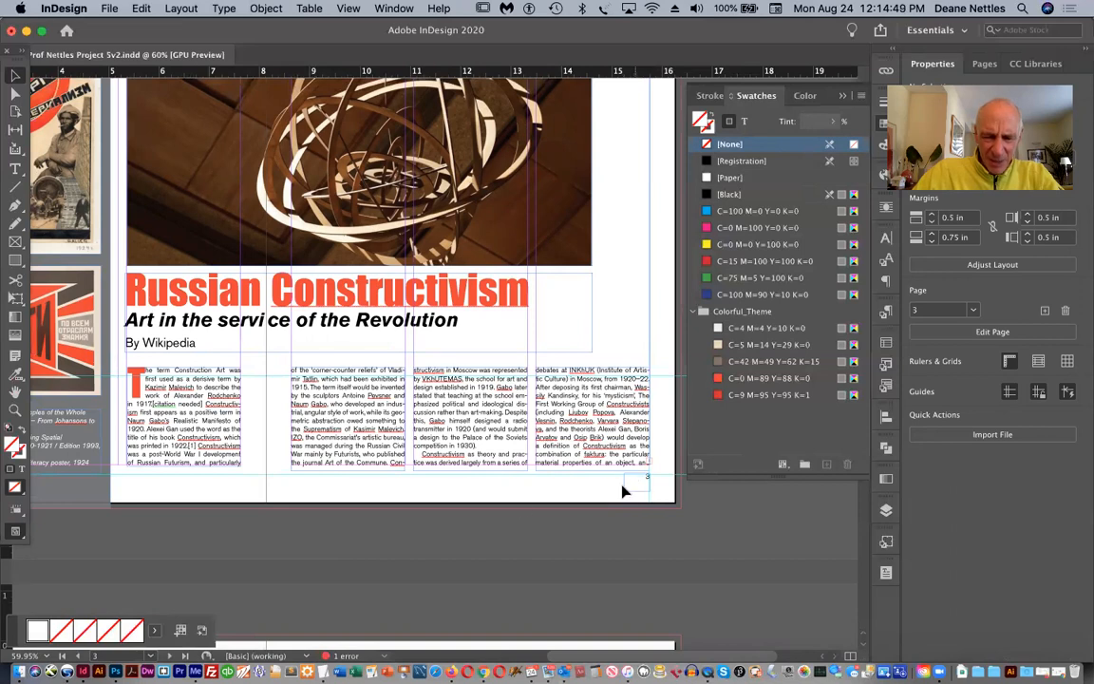
scroll(339, 541, "left", 5)
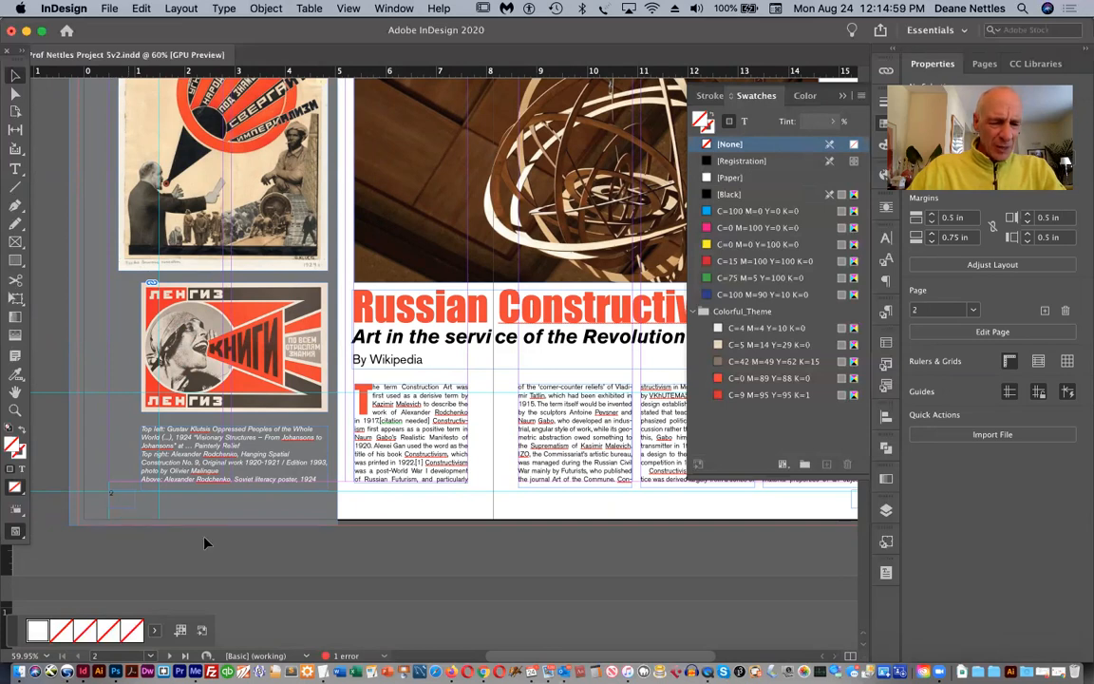
- Duplicate page 2's page-number frame toward the spine, making the copy about 2.7 in wide and ending it at the inner margin guide
left_click(124, 504)
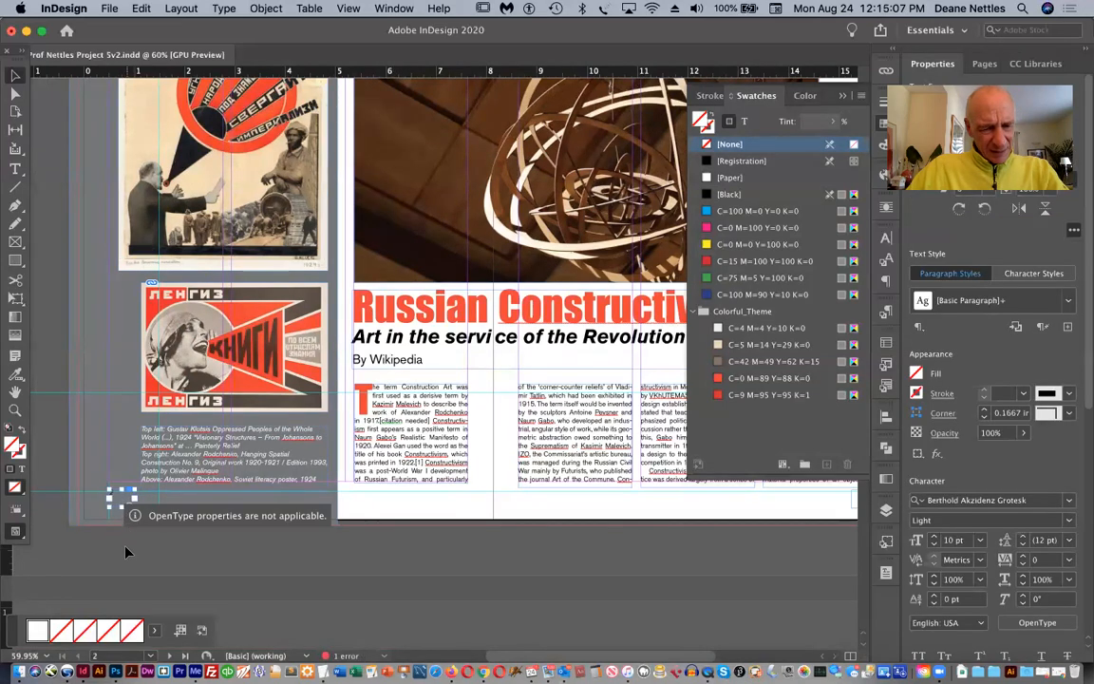
left_click(121, 521)
mouse_move(118, 504)
left_mouse_down()
mouse_move(471, 510)
mouse_move(329, 504)
left_mouse_up()
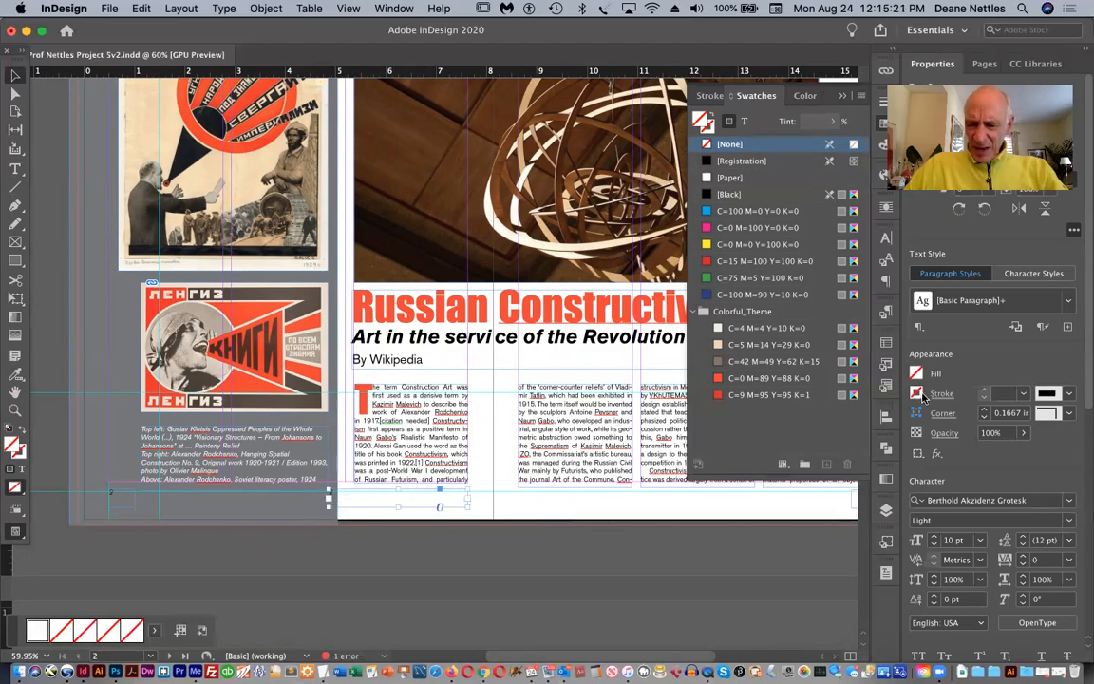
- Right-align the paragraph in the duplicated frame beside the spine on page 2
scroll(924, 457, "down", 5)
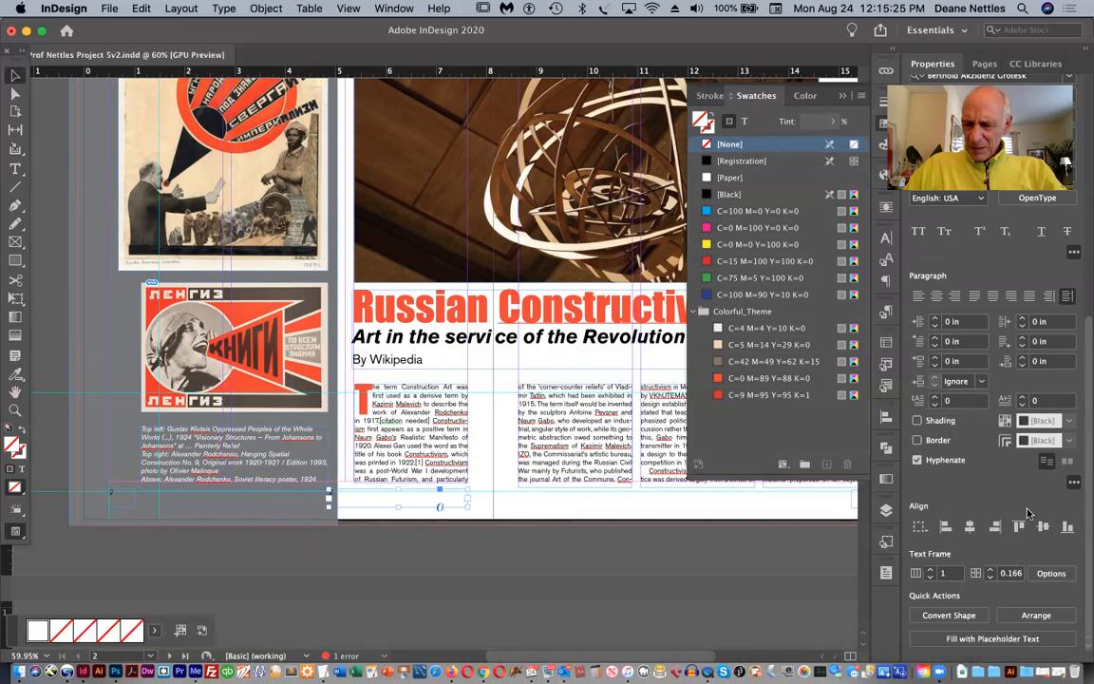
scroll(1026, 514, "up", 2)
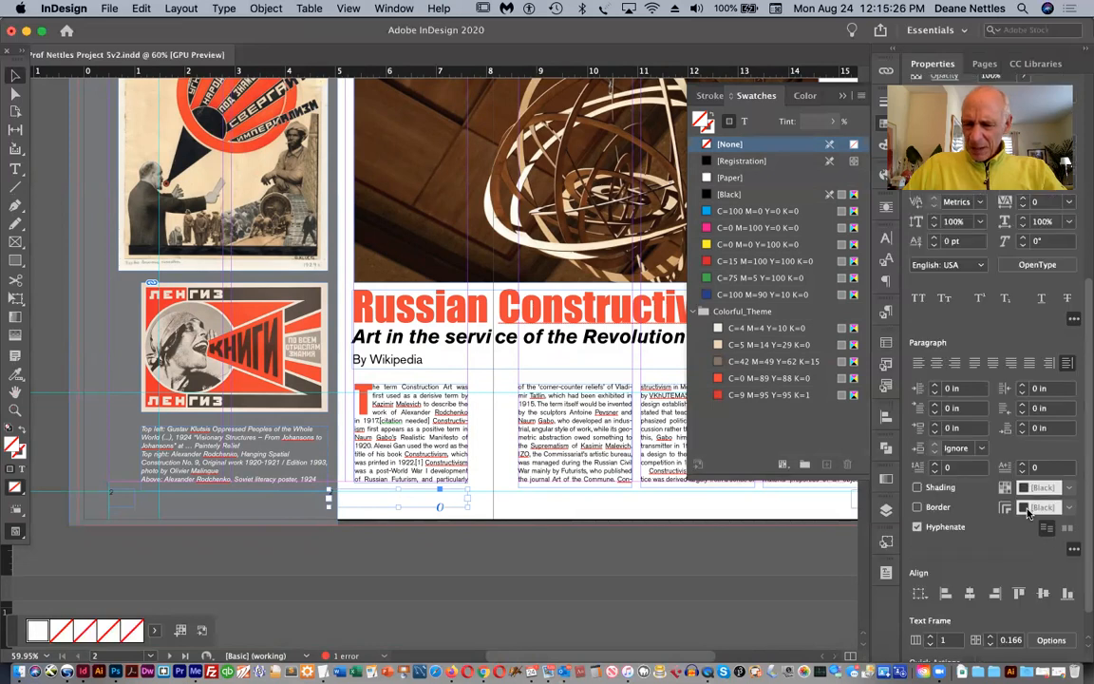
left_click(1051, 364)
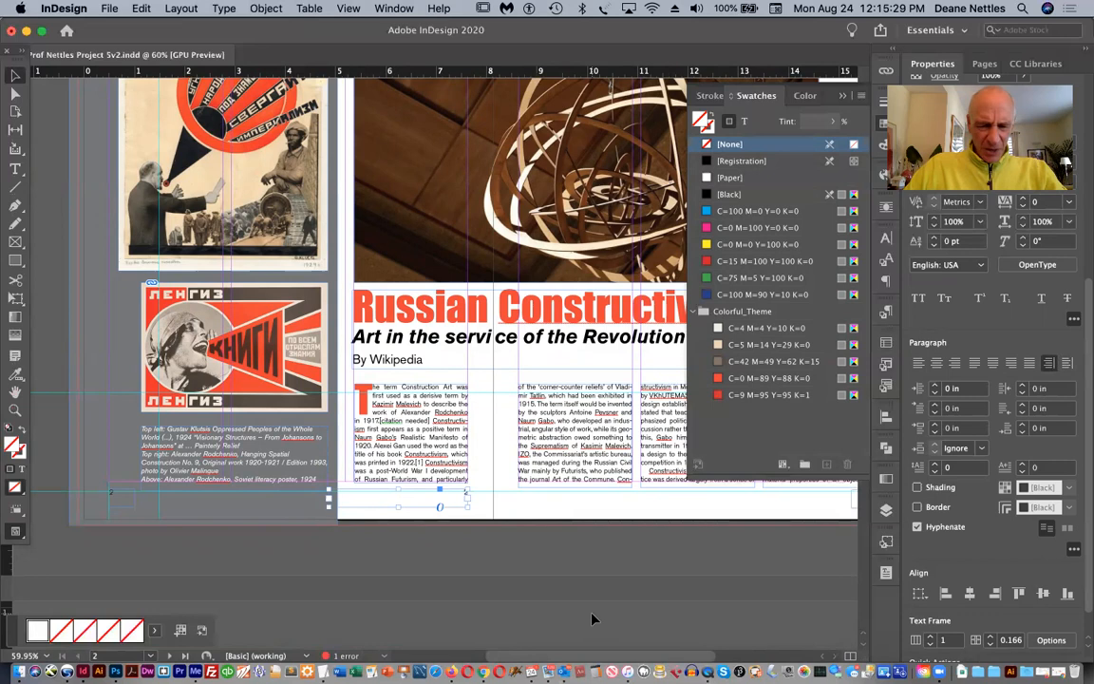
- Enter the issue date "March, 2020" in the new footer frame beside the spine on page 2
left_click(15, 169)
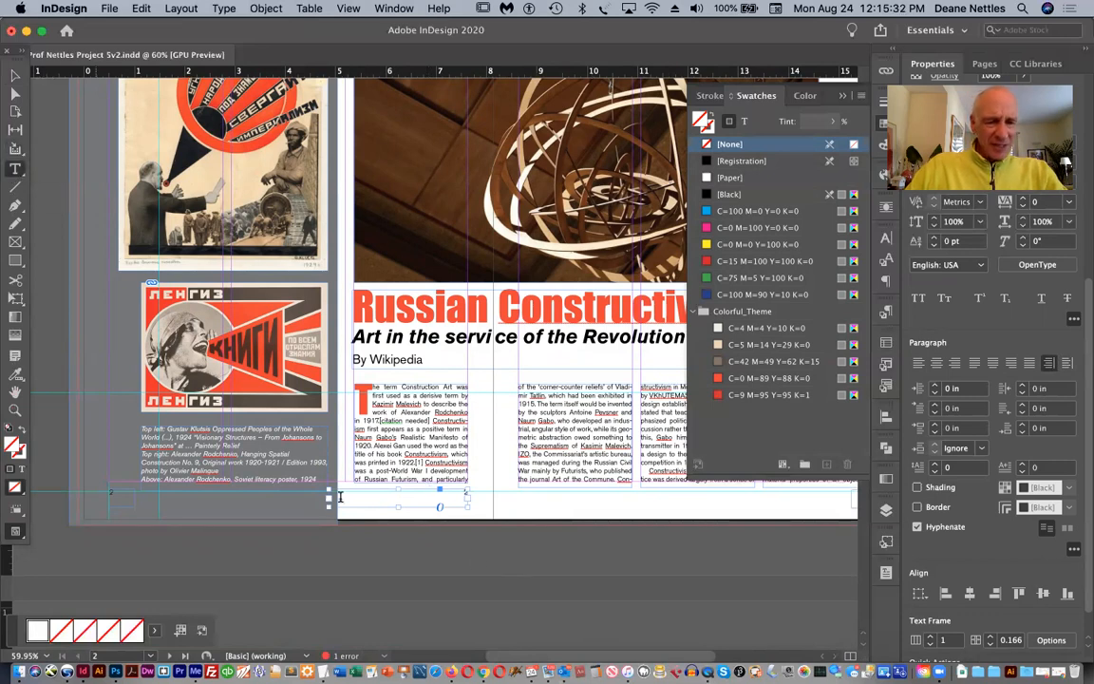
left_click(456, 490)
type("Ma")
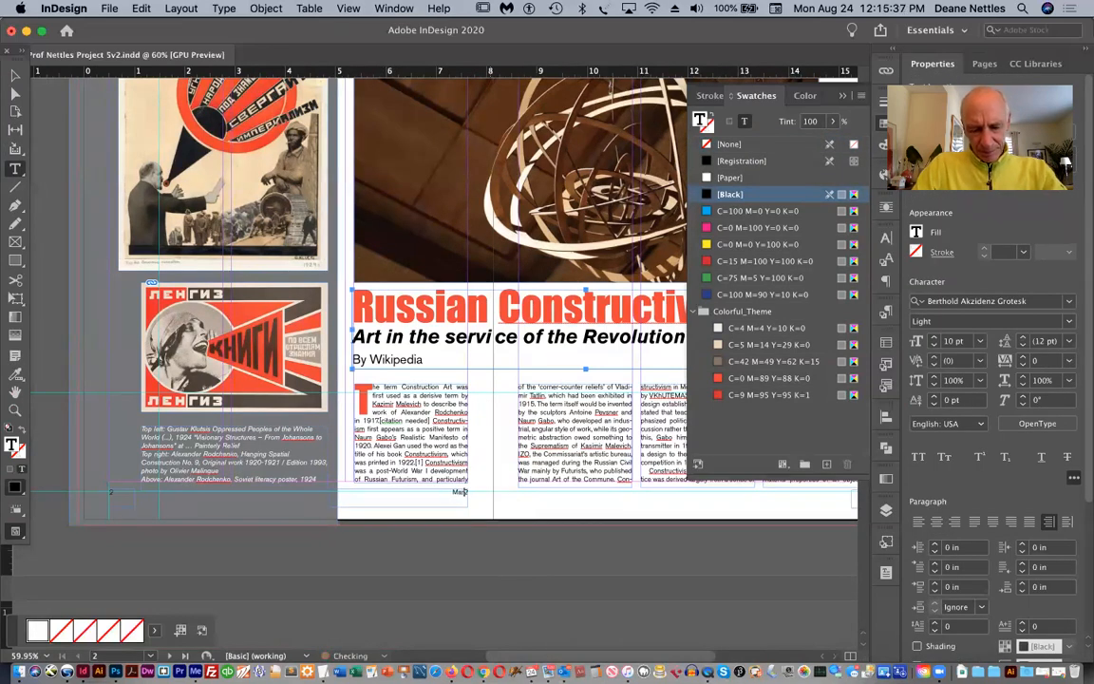
type("rch, 2020")
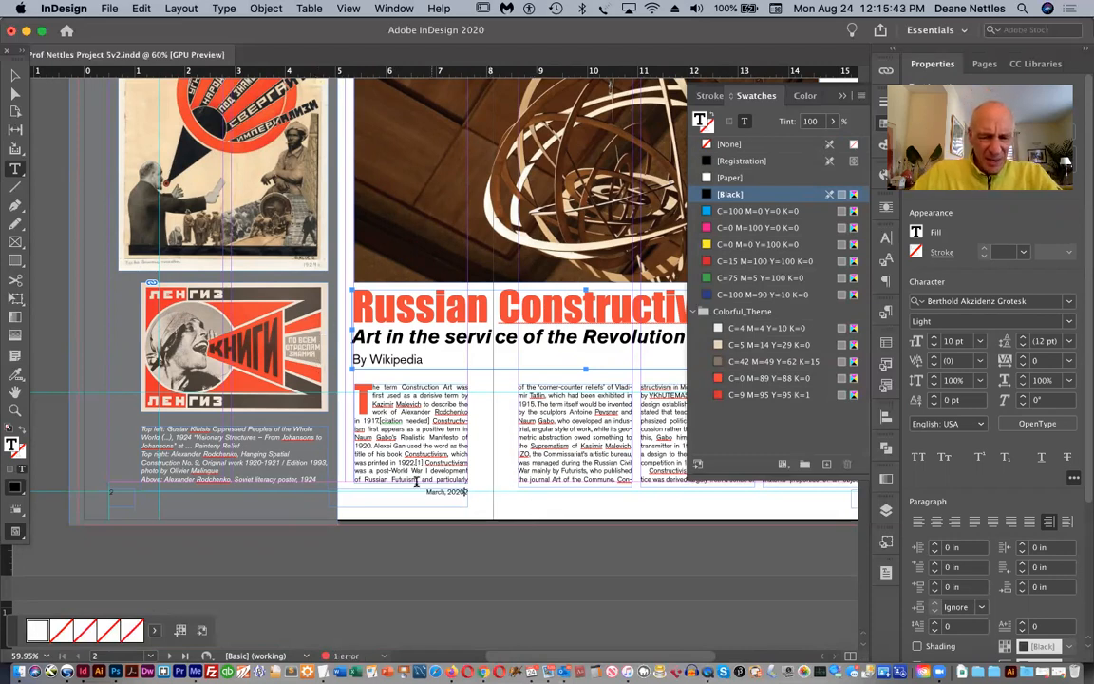
- Set the issue-date footer text to the Italic style of Berthold Akzidenz Grotesk
left_click_drag(423, 492, 467, 492)
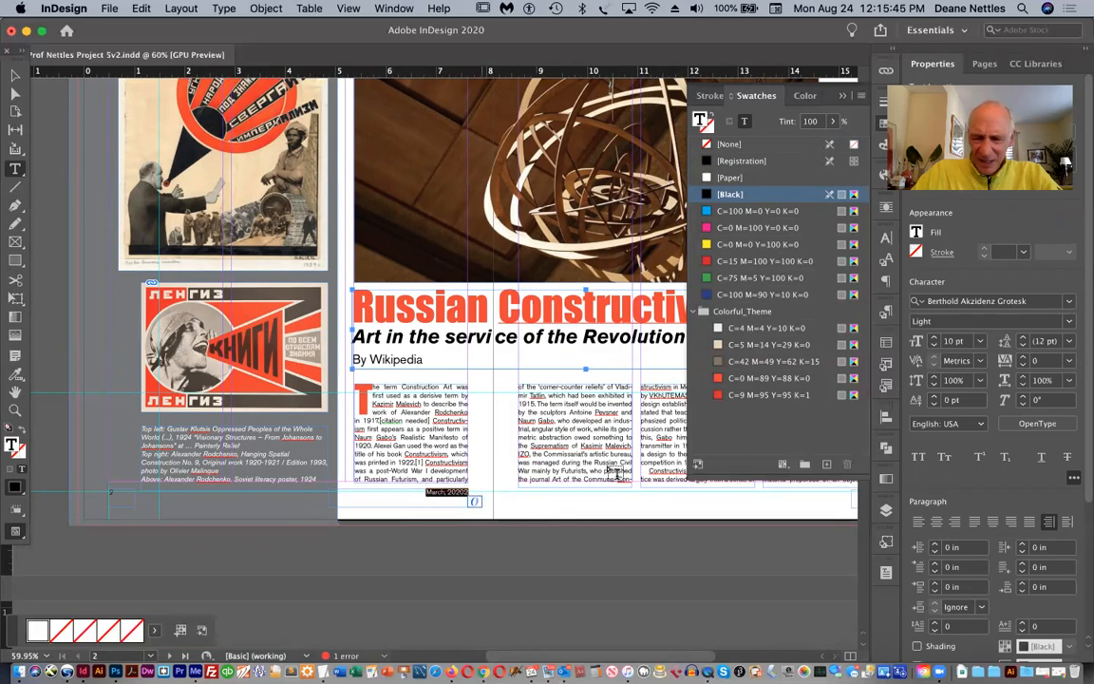
left_click(1069, 322)
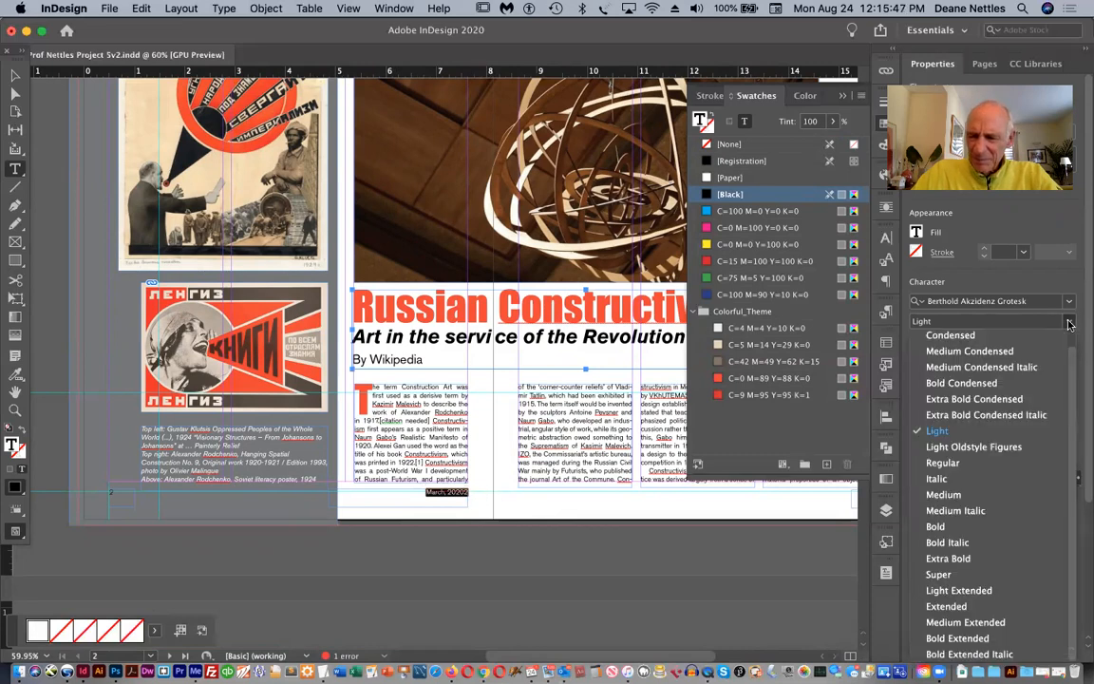
left_click(971, 481)
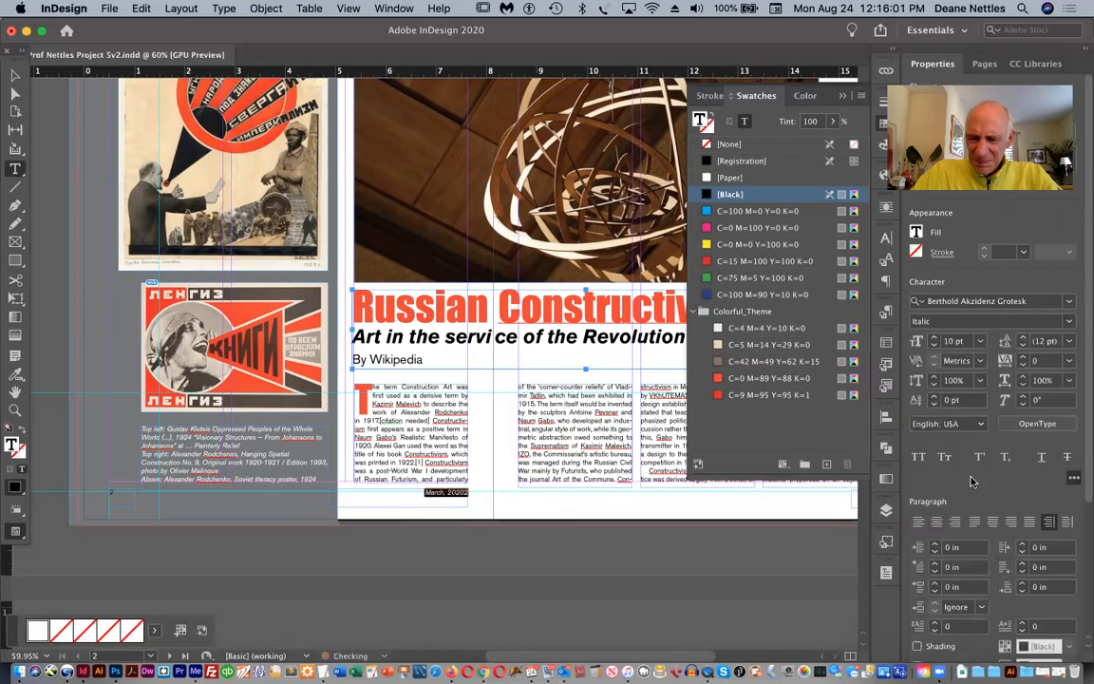
- Duplicate the issue-date frame onto page 3, placing the copy at the inner margin on the same horizontal guide
left_click(15, 76)
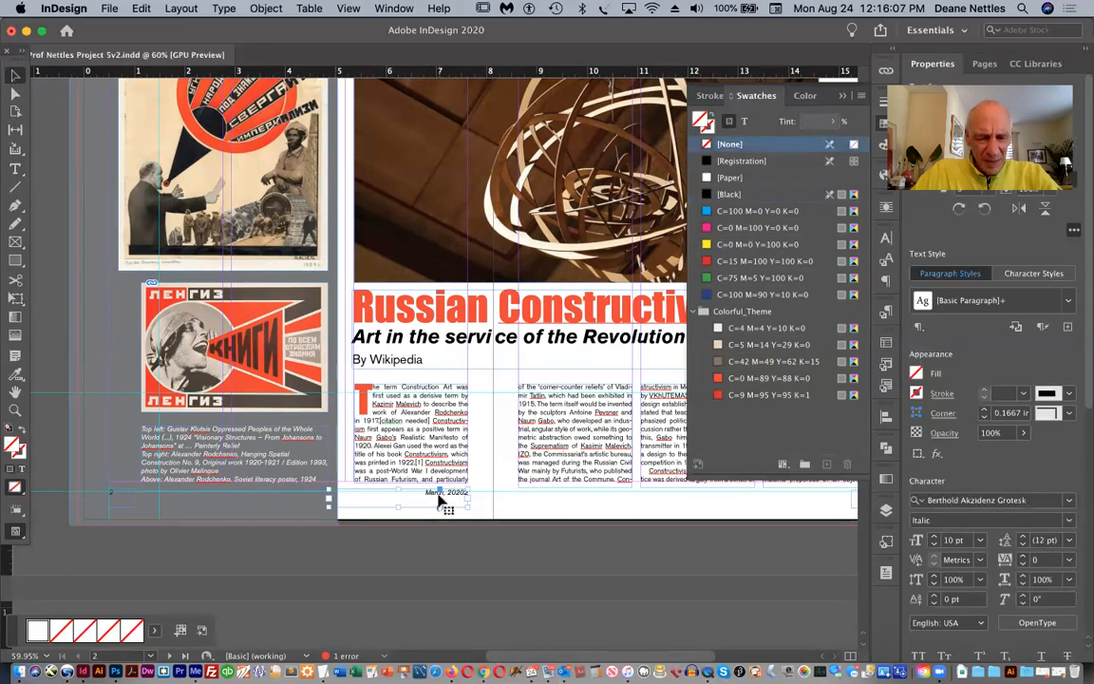
left_click_drag(440, 501, 440, 500)
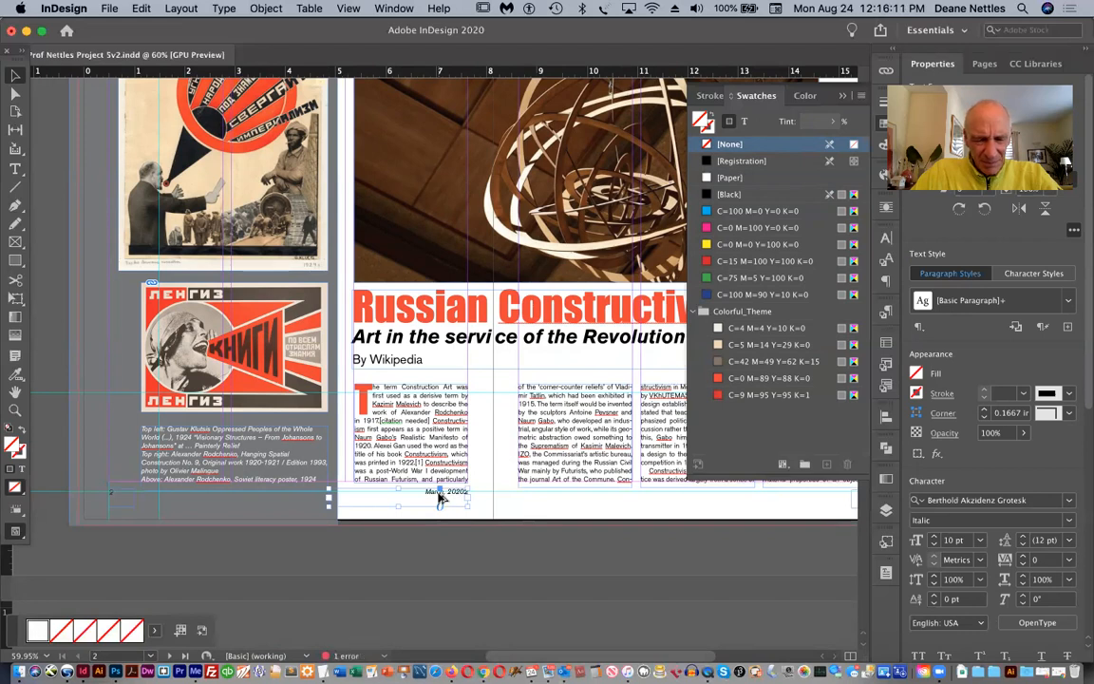
left_click_drag(440, 501, 631, 508)
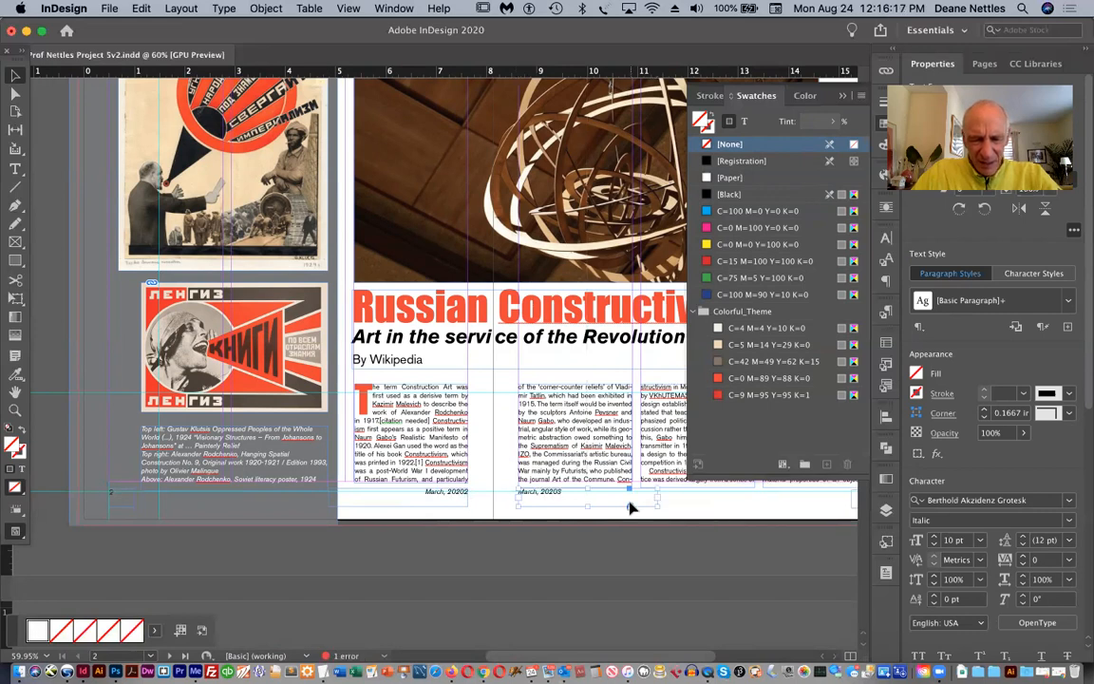
- Replace the text in the copied footer frame on page 3 with "Russian Constructivism Today!"
double_click(570, 494)
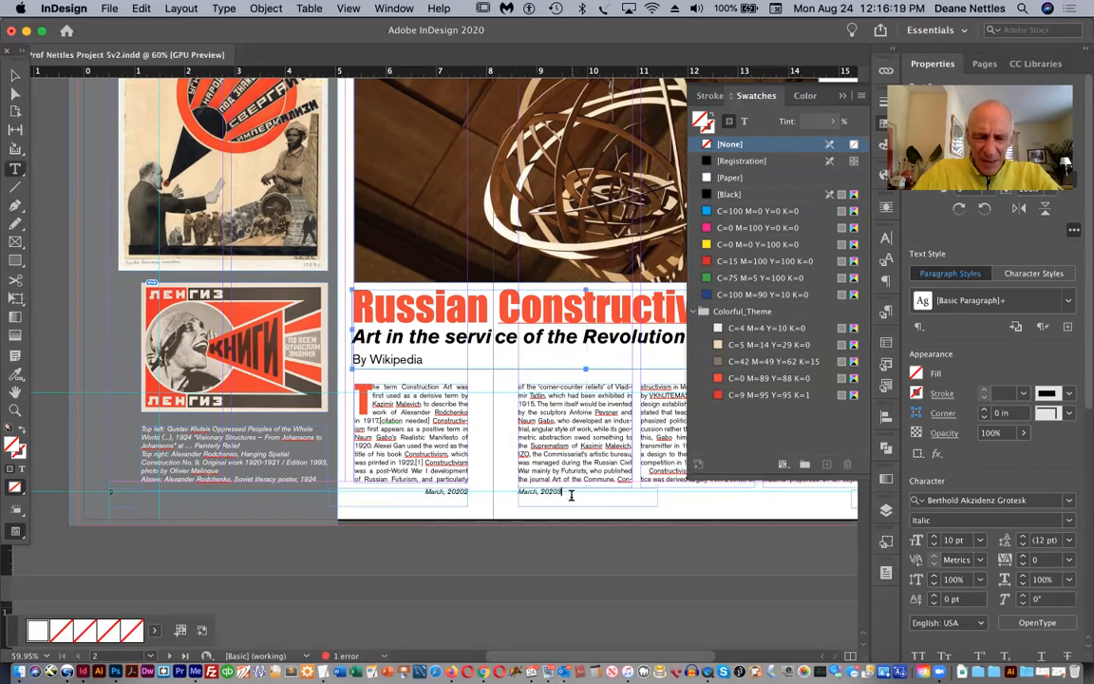
triple_click(571, 494)
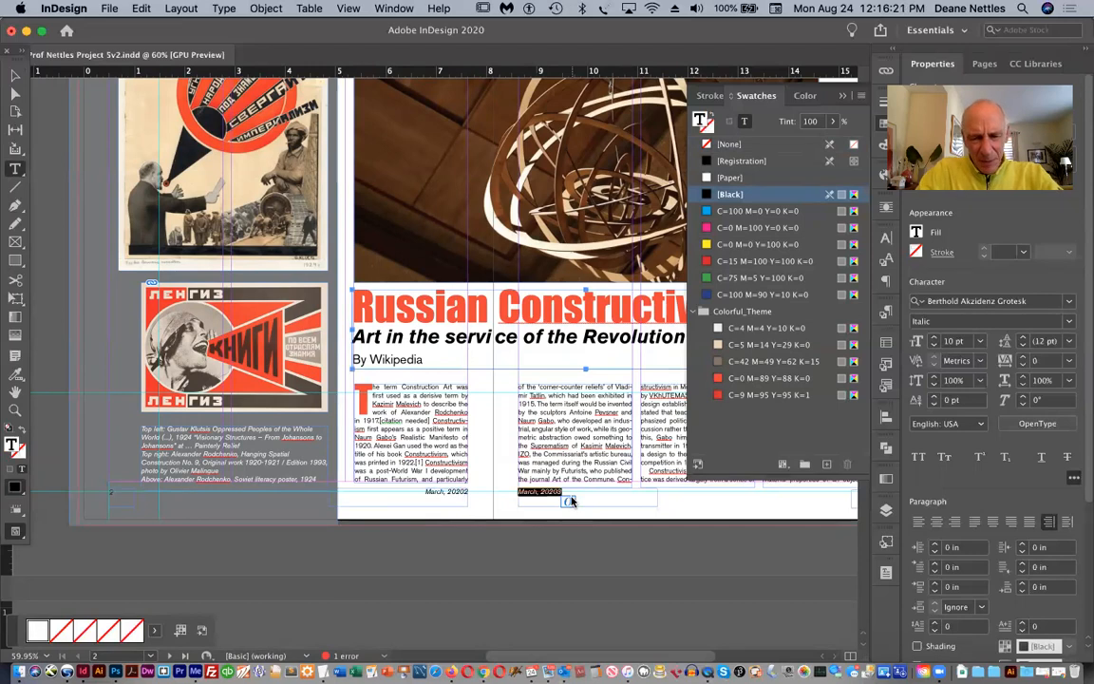
type("Russian Constructivis")
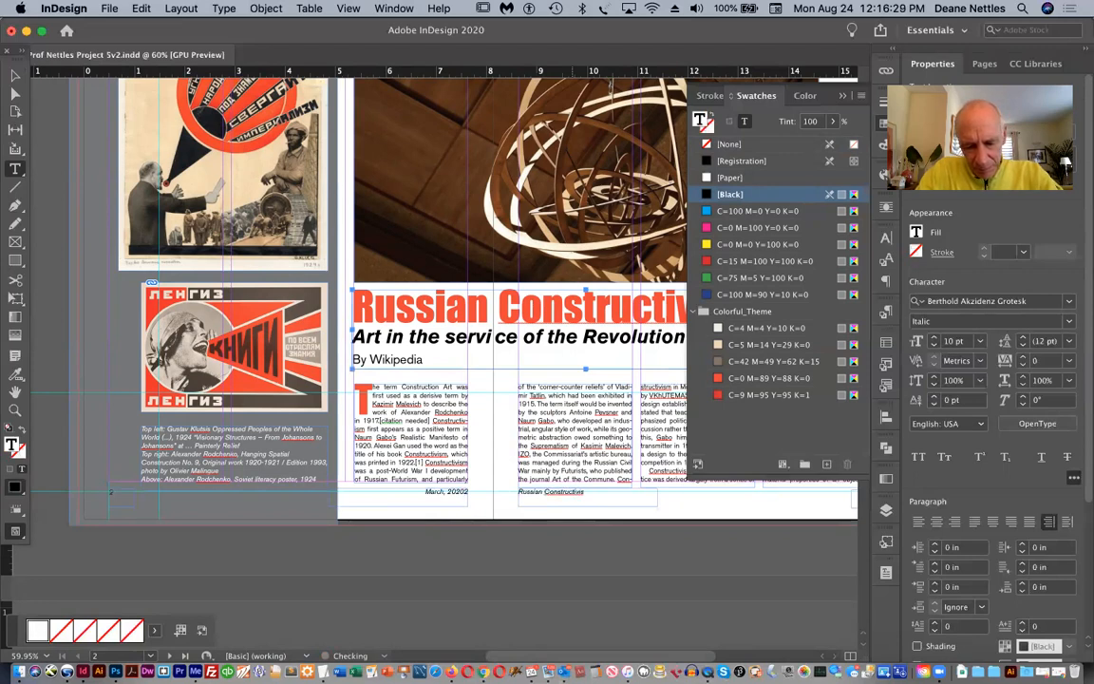
type("m Today")
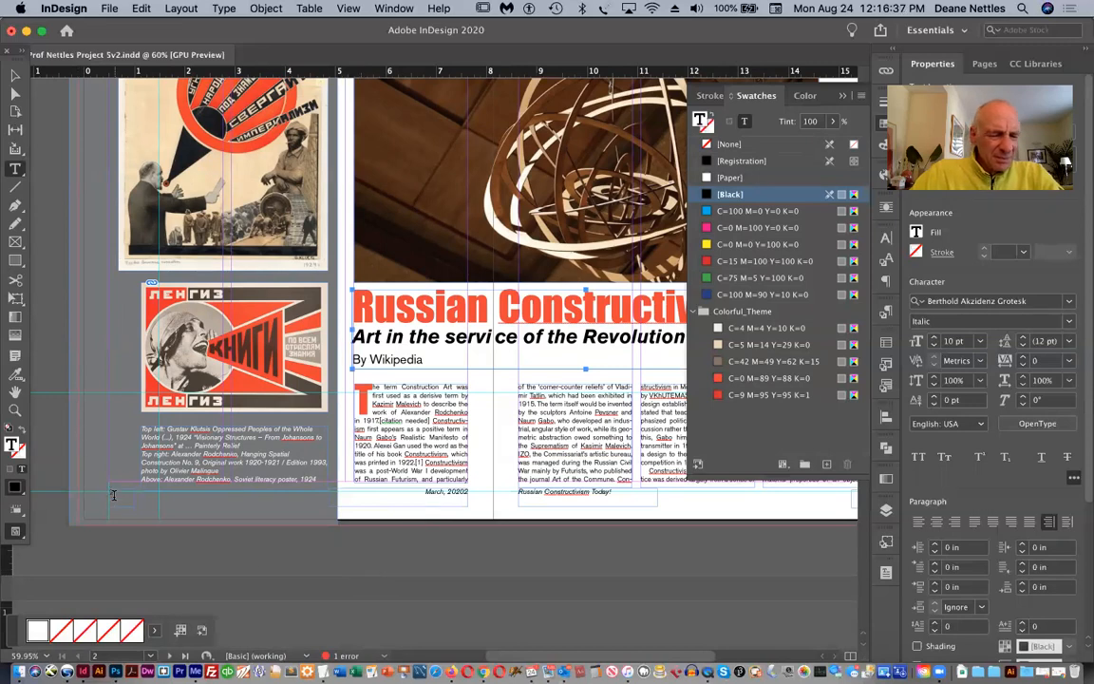
- Color the page number on page 2 with the [Paper] swatch so it reads against the dark background
left_click(113, 493)
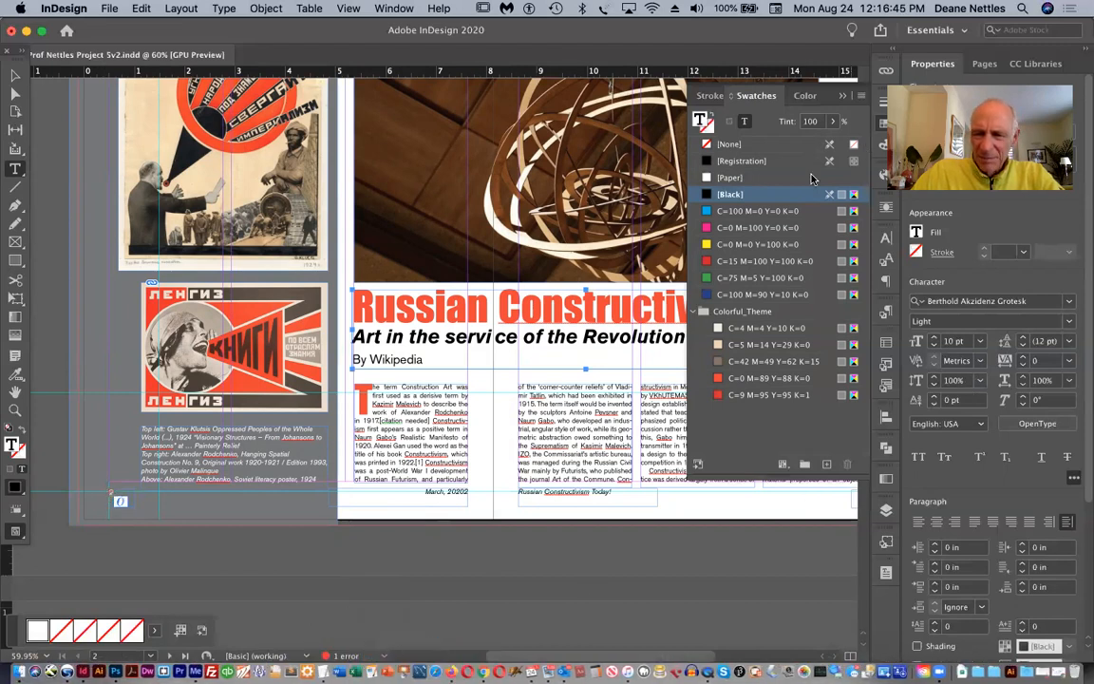
left_click(730, 177)
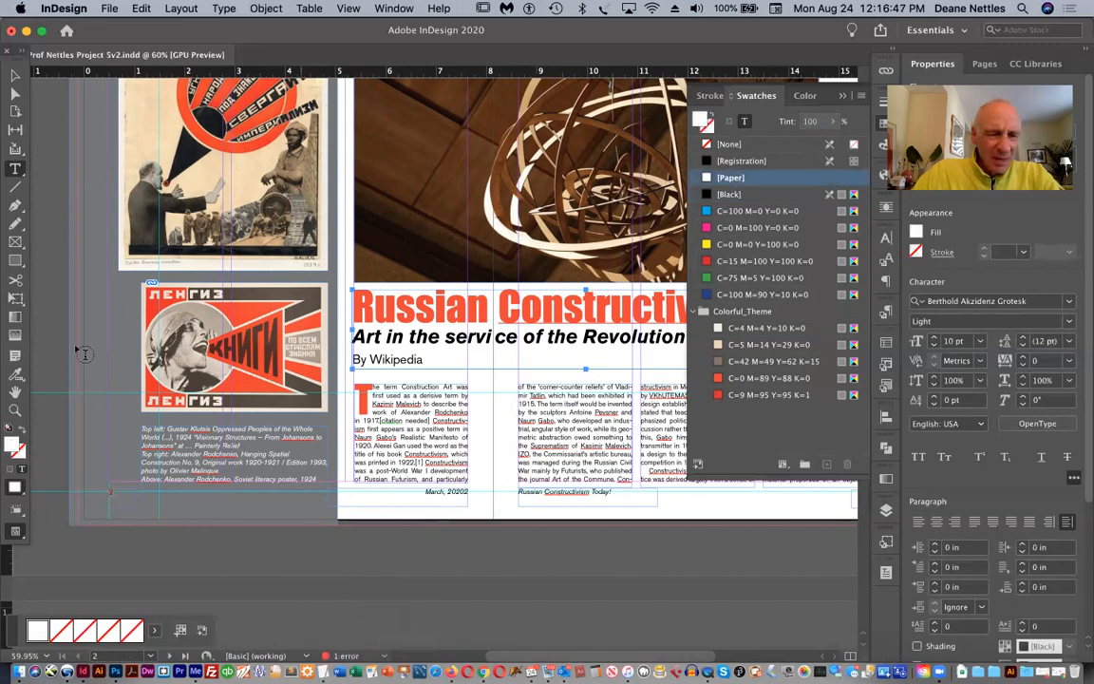
left_click(15, 74)
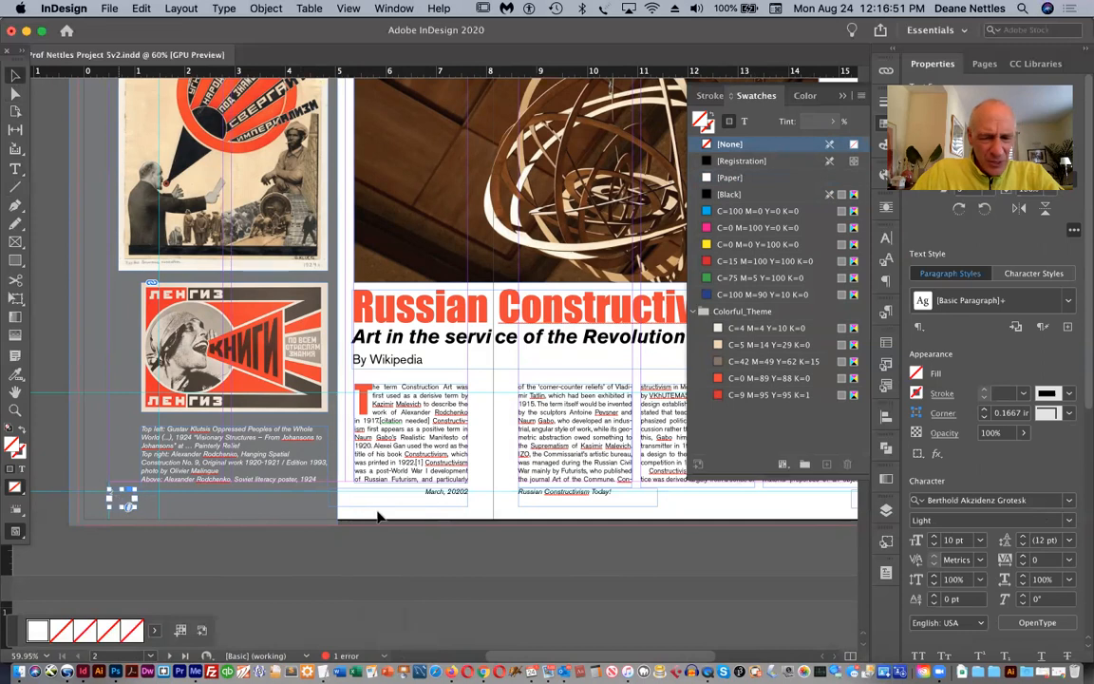
left_click(439, 503)
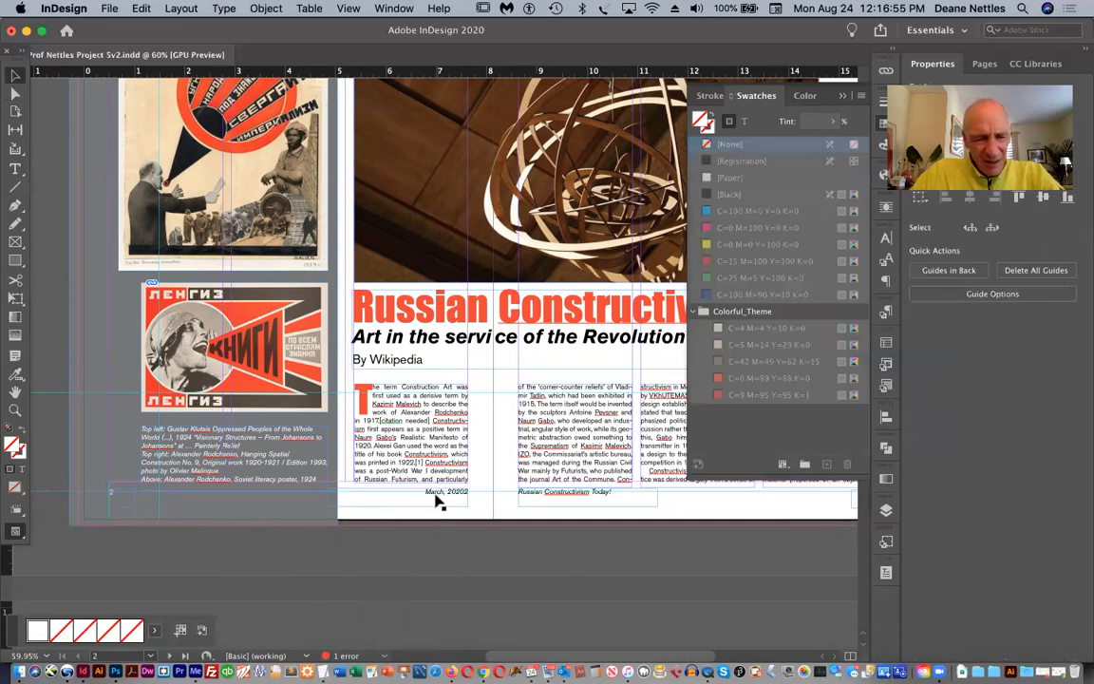
left_click(438, 503)
left_click(128, 504)
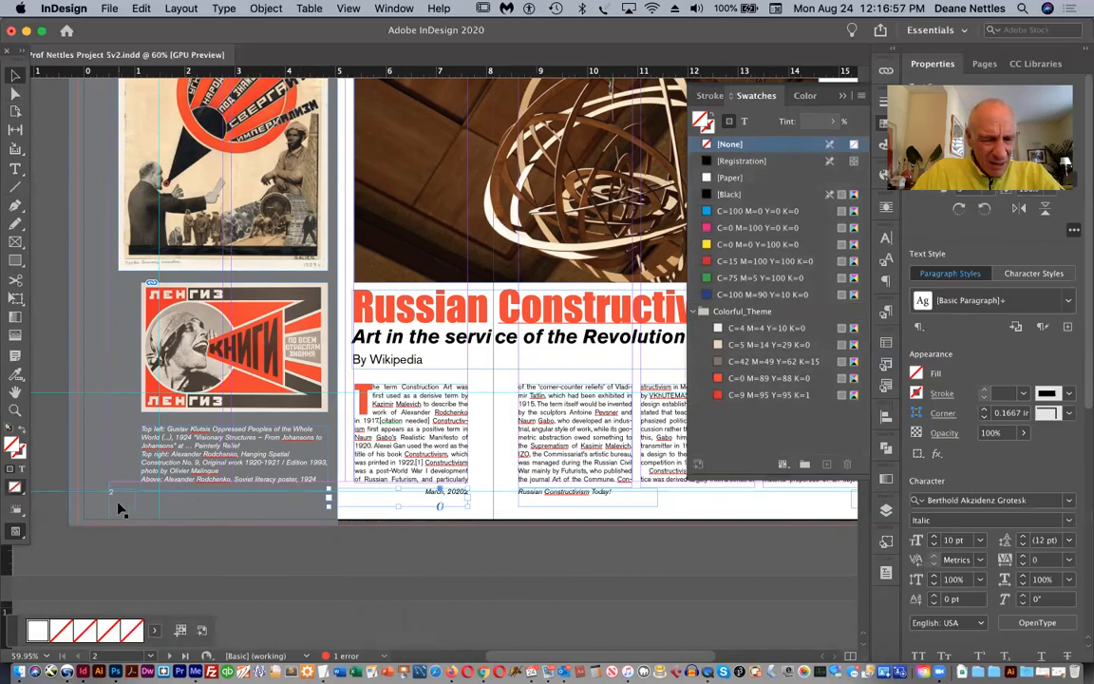
left_click(577, 501)
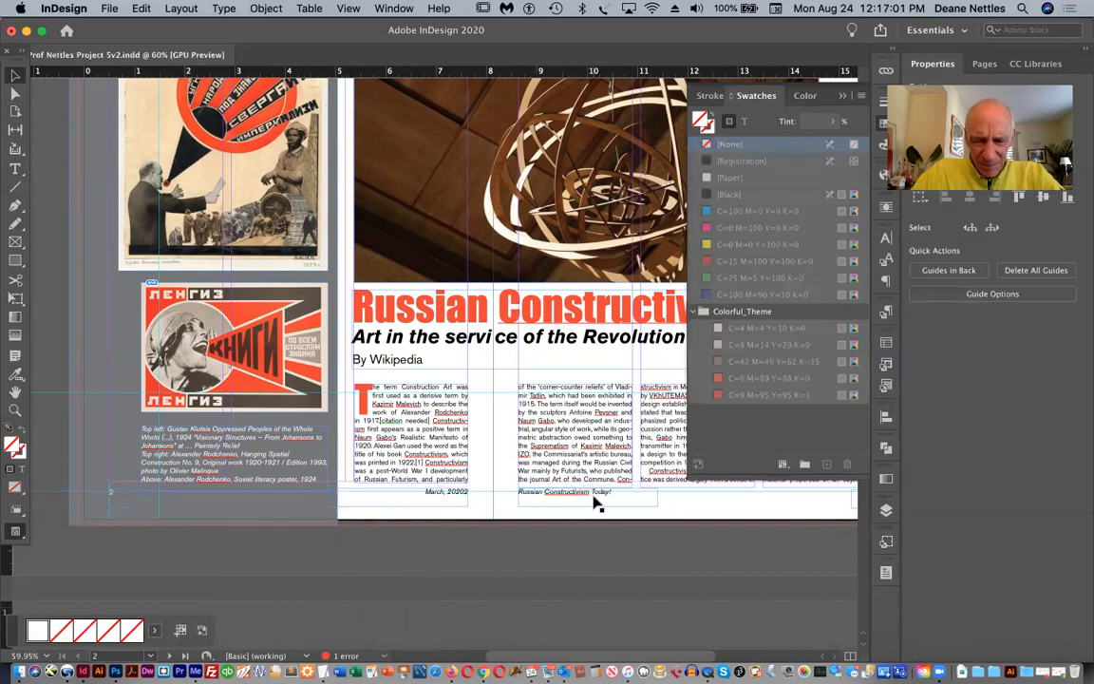
left_click(597, 504)
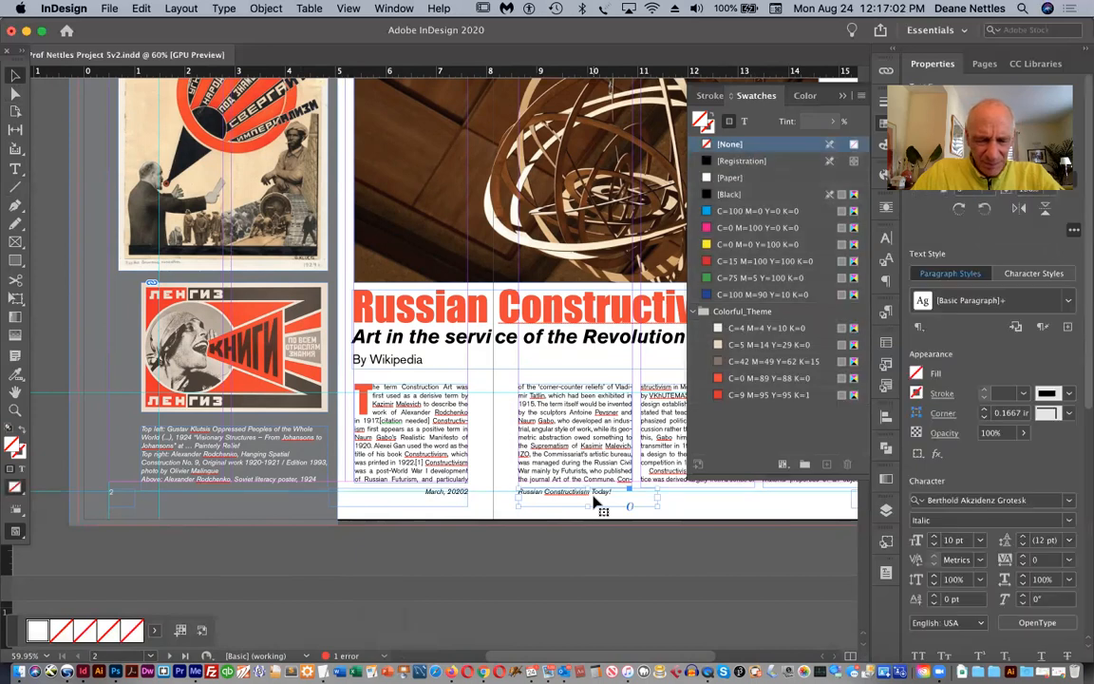
left_click(465, 499)
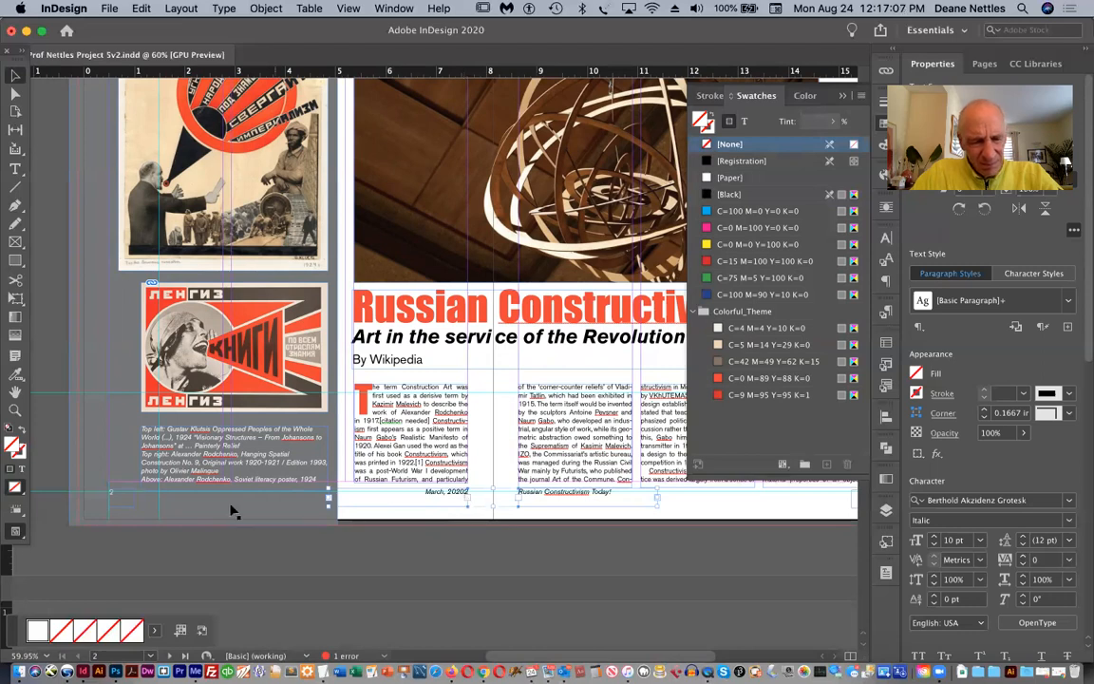
left_click(111, 496)
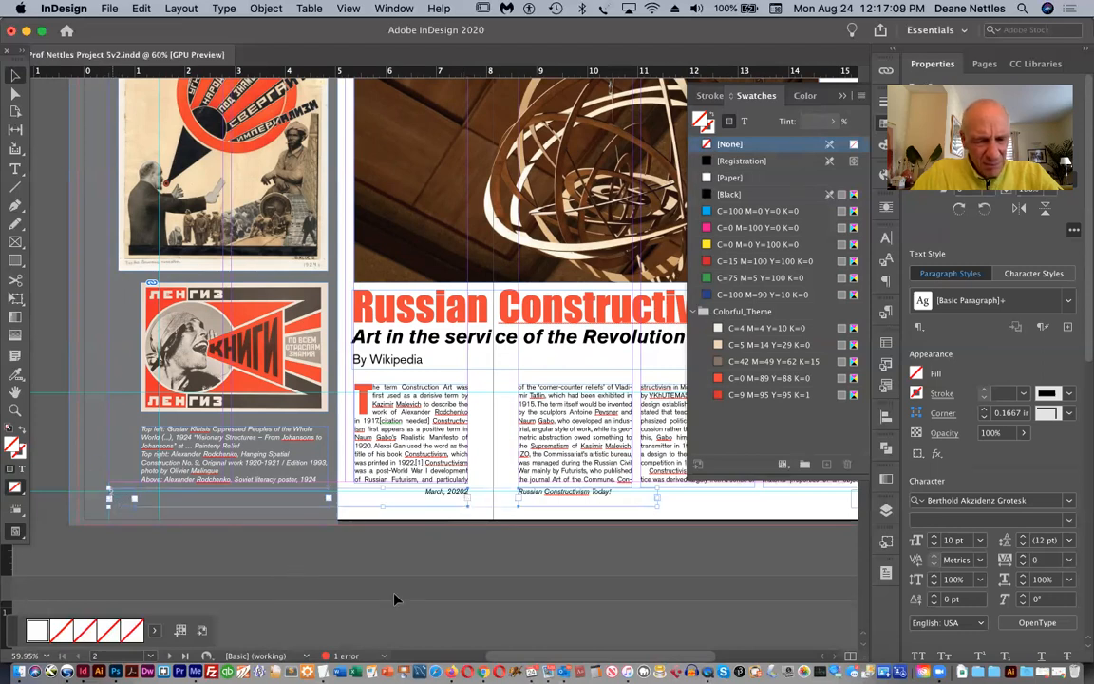
scroll(420, 591, "right", 5)
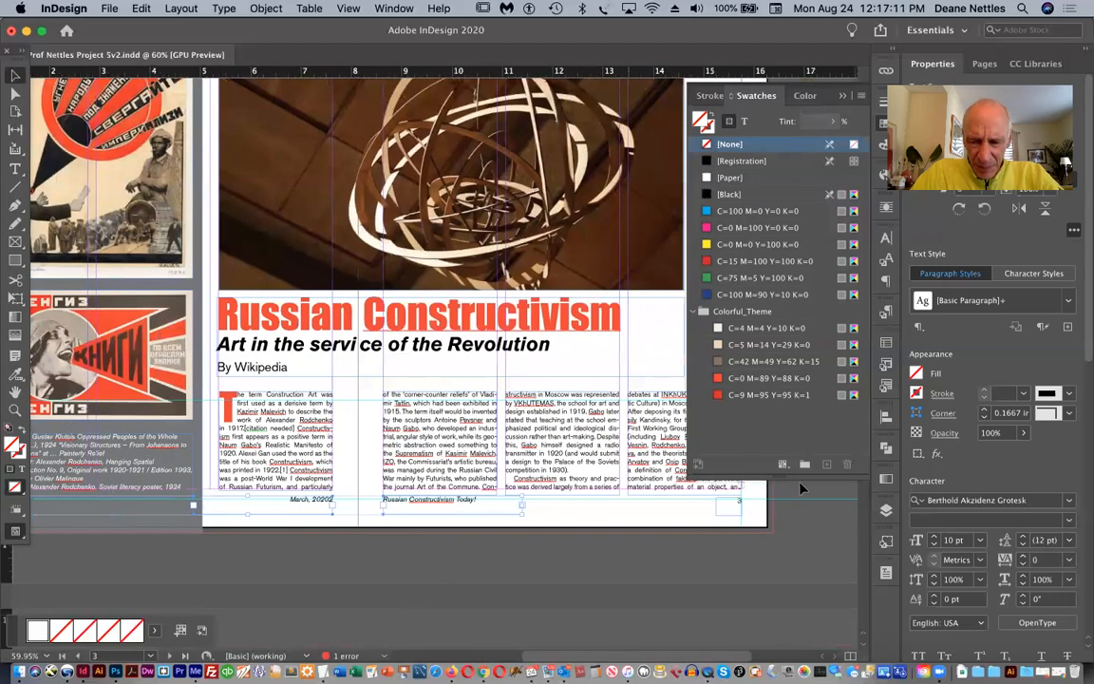
left_click(733, 499)
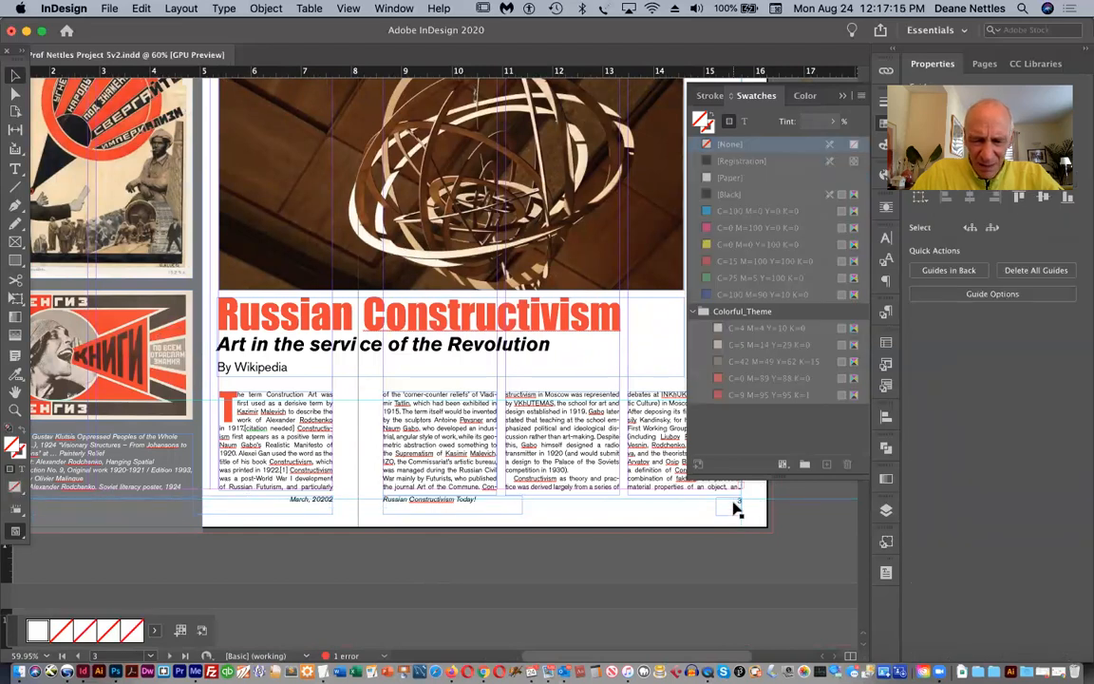
- Select all four footer frames across pages 2 and 3 and check the date and title text beside the spine up close
left_click(738, 512)
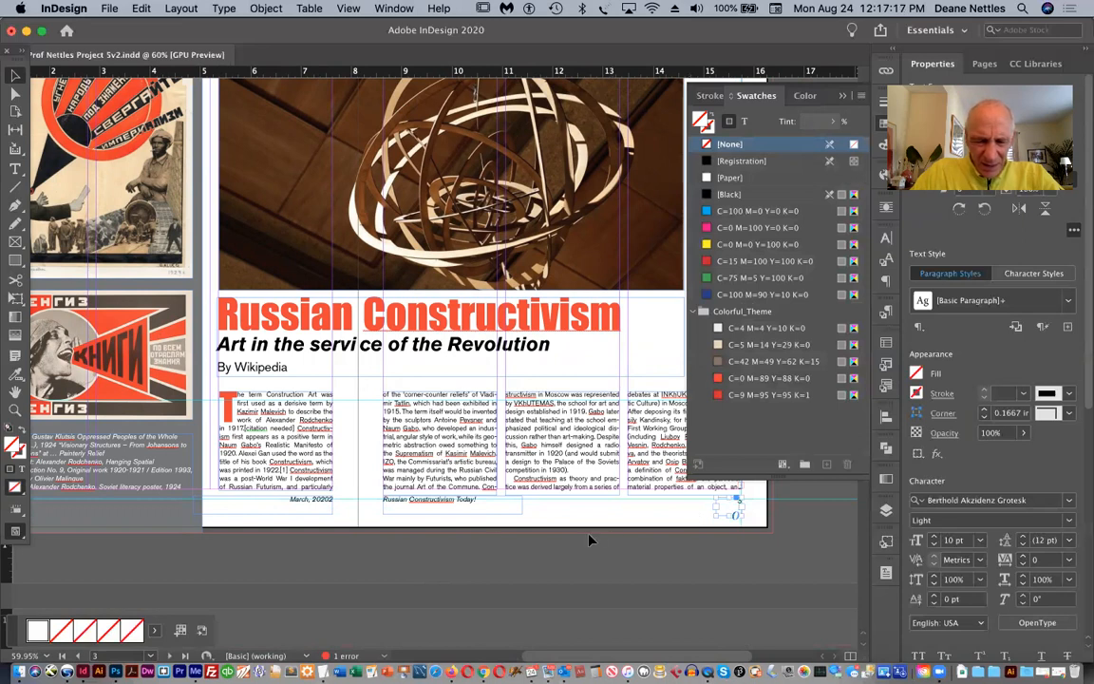
left_click(466, 508, "shift")
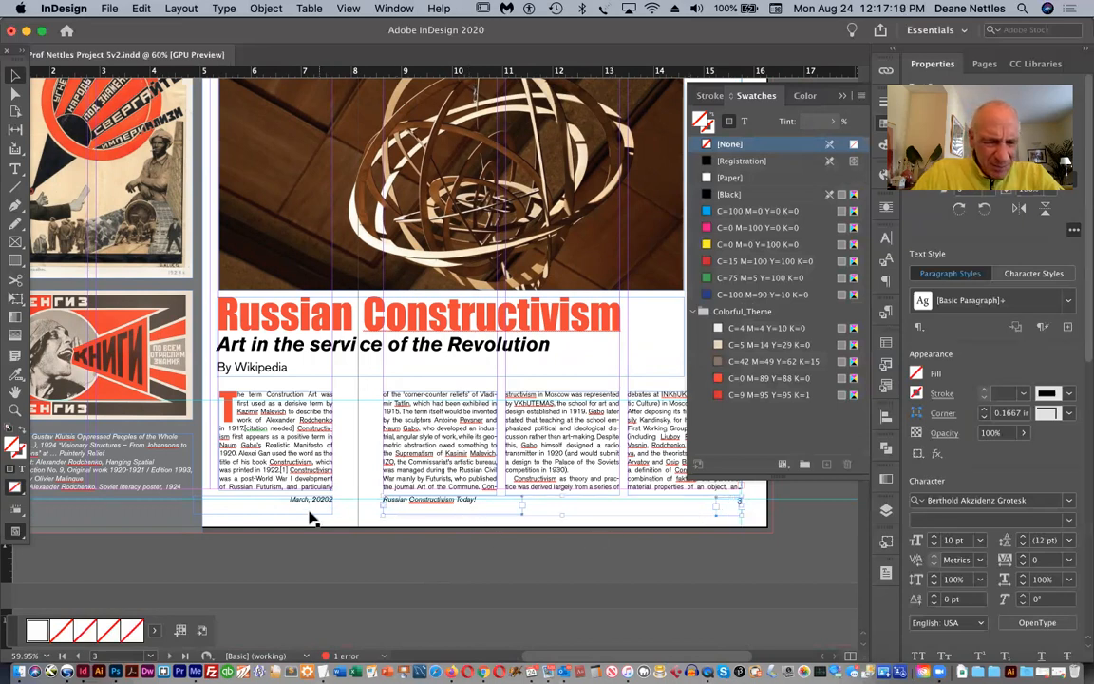
scroll(236, 517, "left", 3)
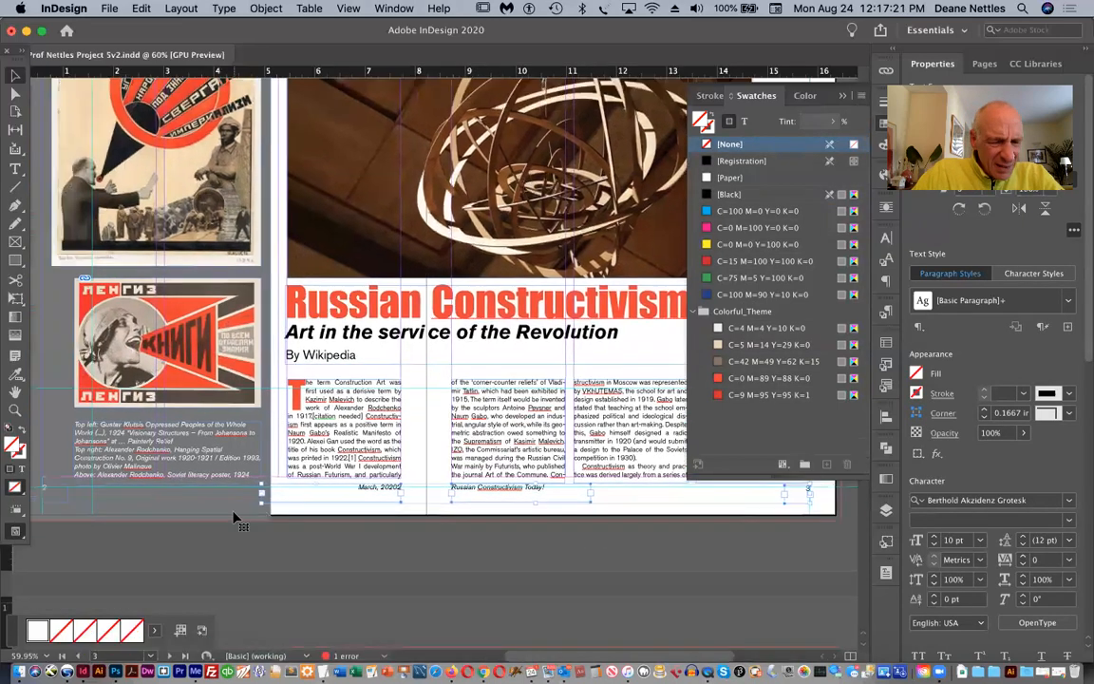
scroll(236, 518, "left", 3)
left_click(112, 503, "shift")
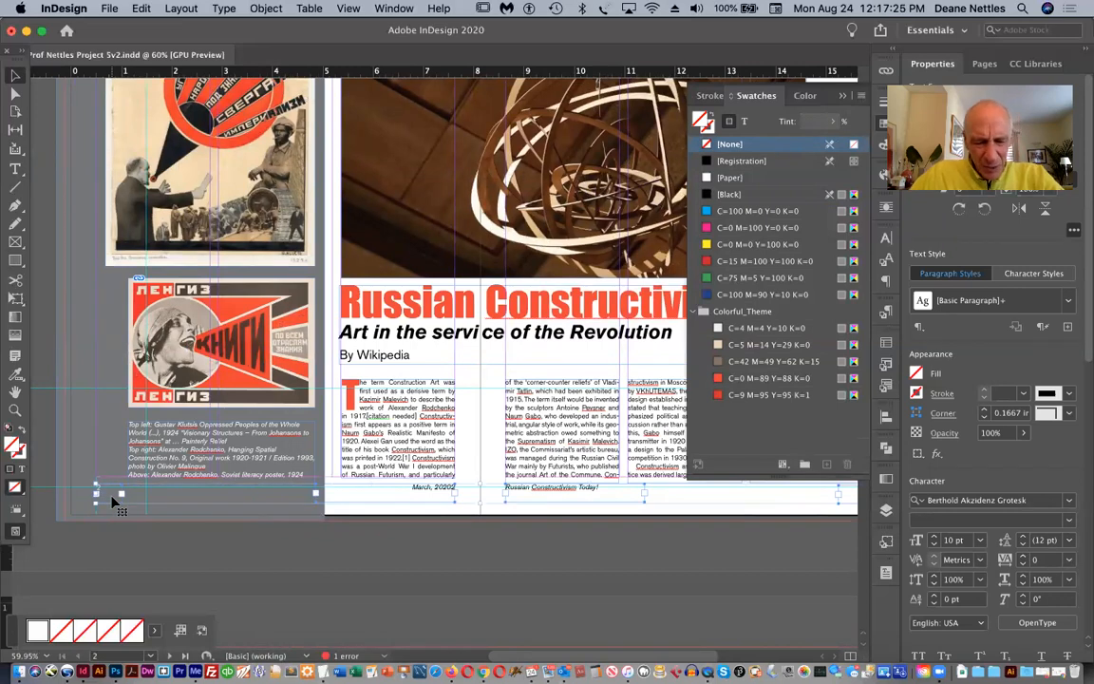
left_click(15, 410)
left_click_drag(418, 470, 488, 539)
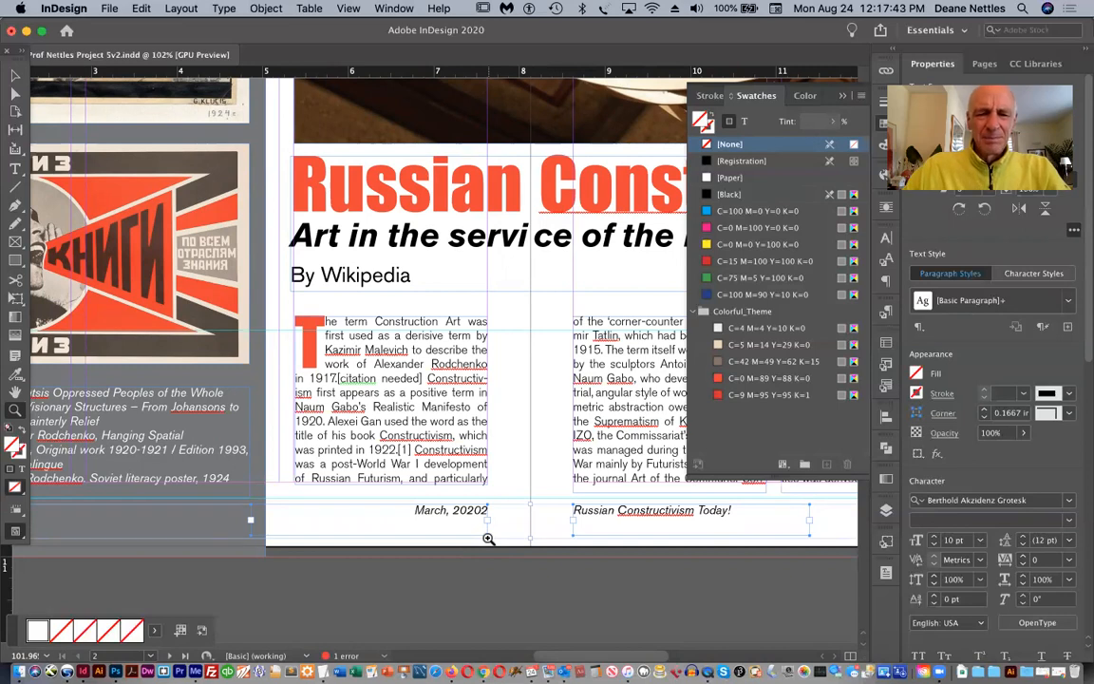
key("super+0")
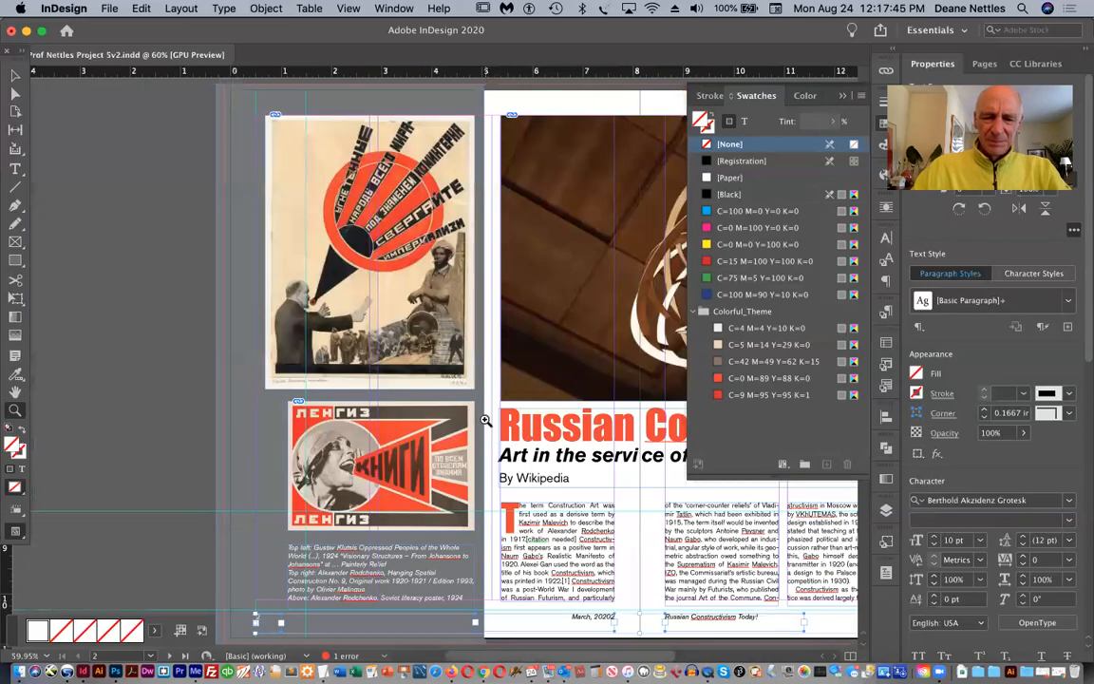
- Cut the four selected footer frames from pages 2 and 3
scroll(570, 387, "down", 3)
scroll(570, 388, "right", 5)
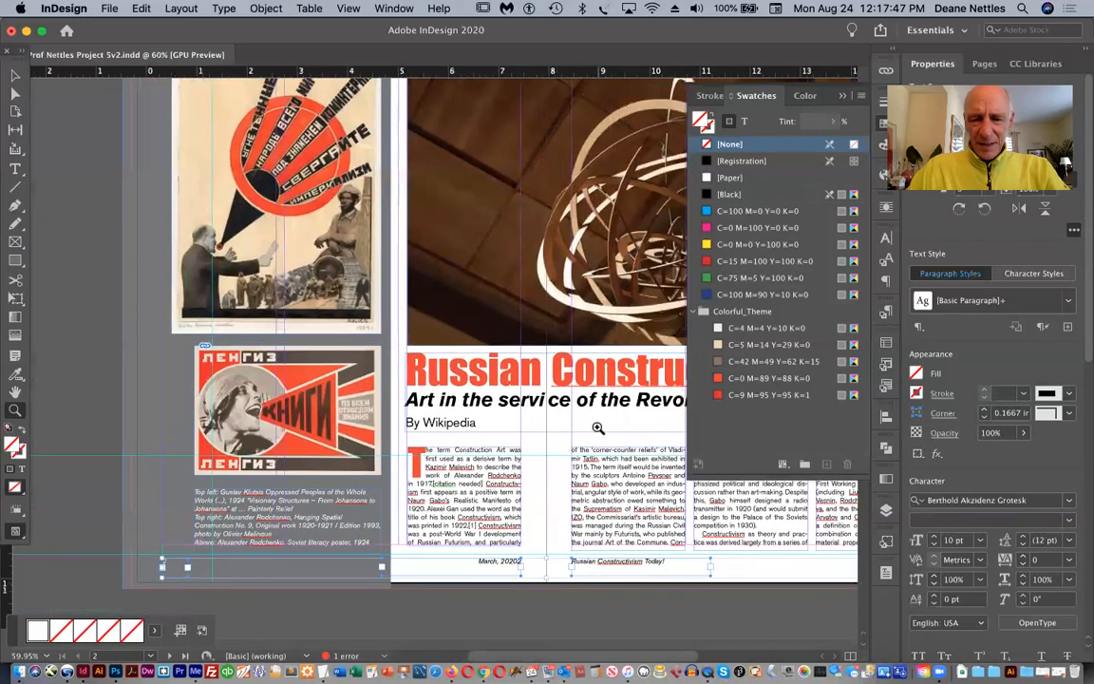
scroll(597, 428, "up", 2)
scroll(597, 428, "right", 2)
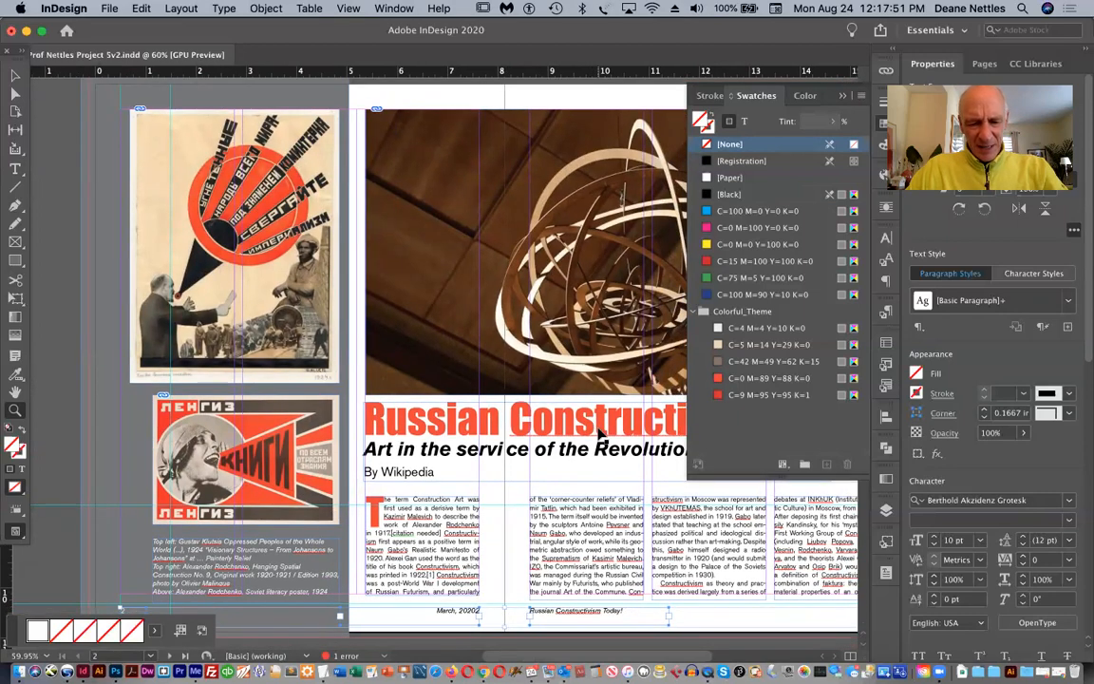
key("super+x")
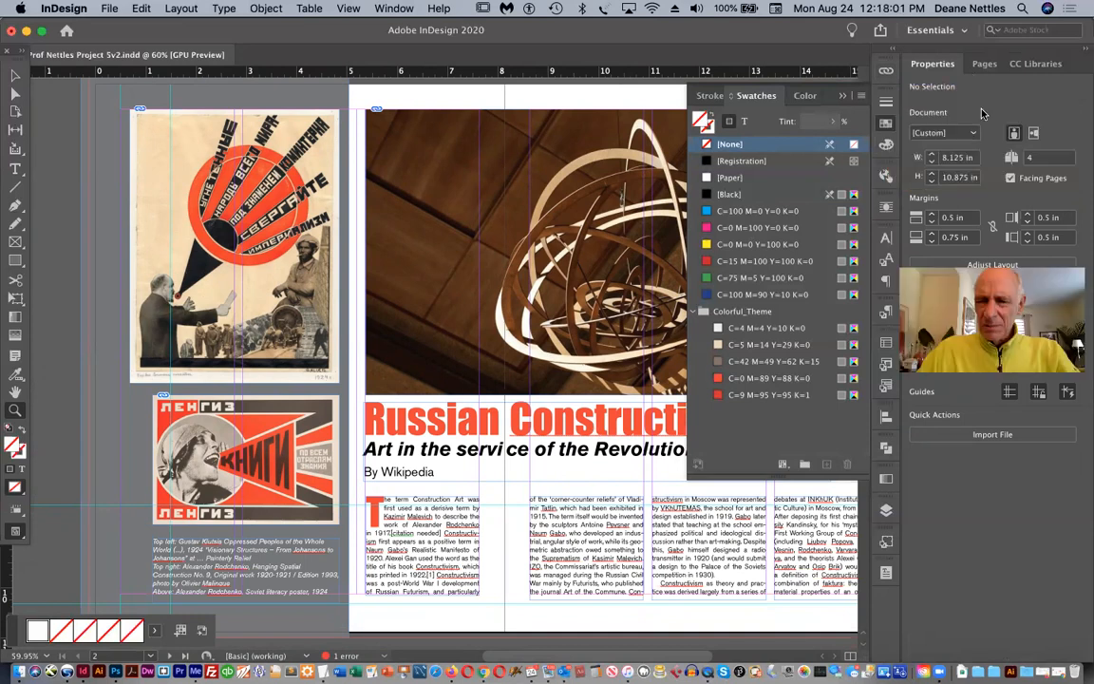
- Open the A-Master spread and paste the cut footer frames in place at the foot of both master pages
left_click(983, 65)
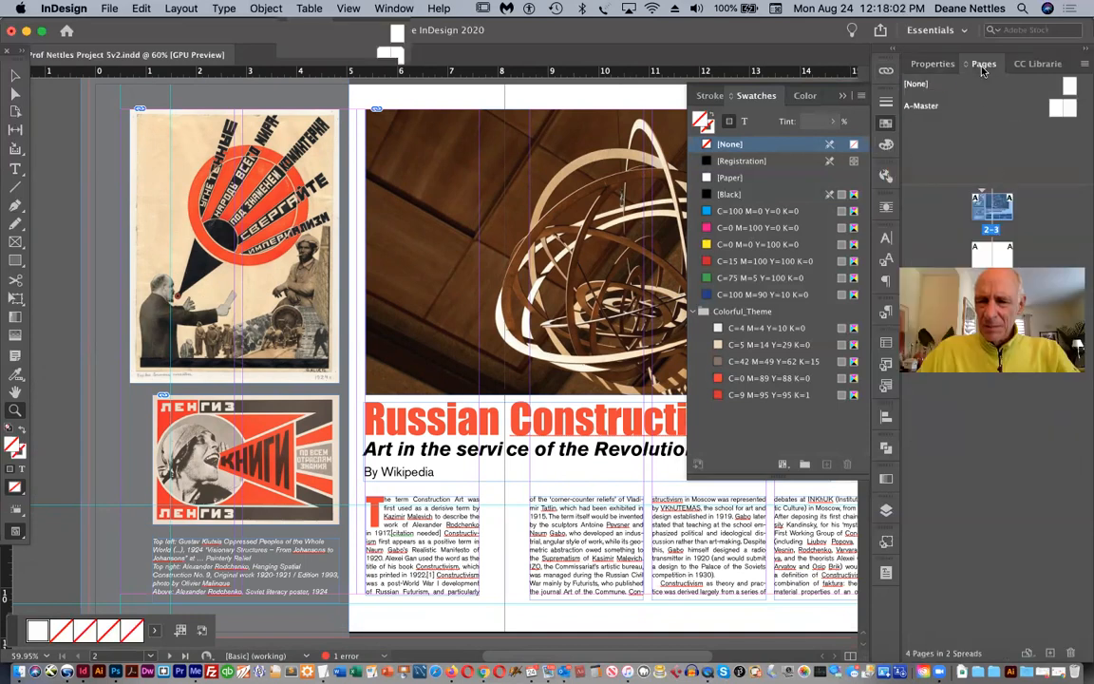
double_click(1057, 111)
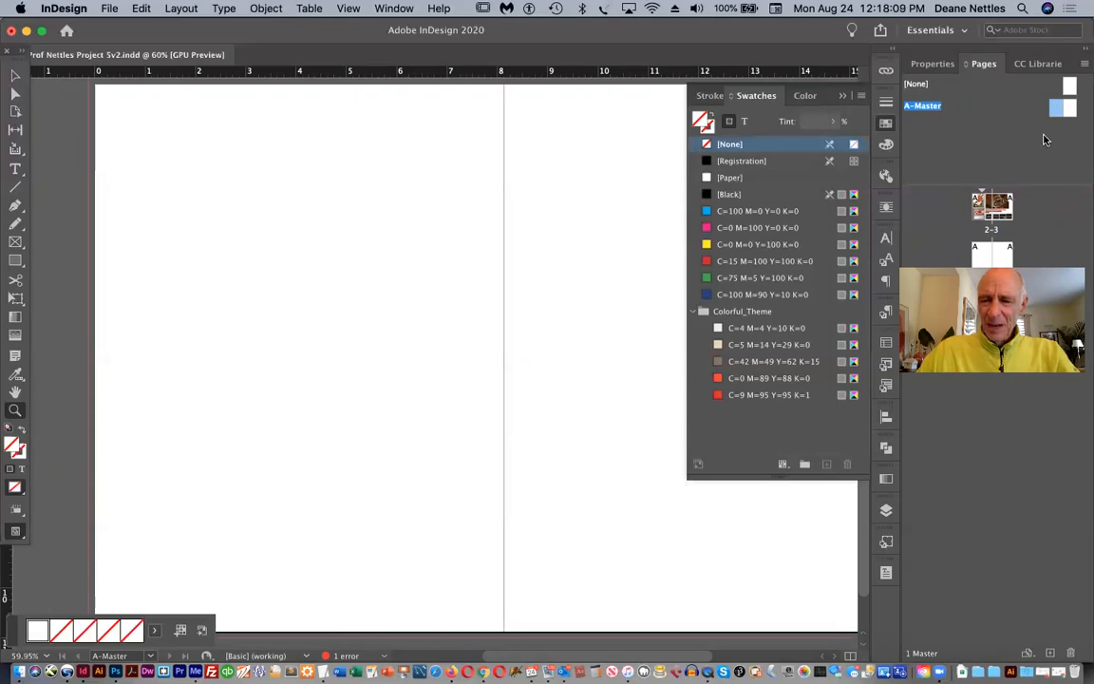
left_click(141, 8)
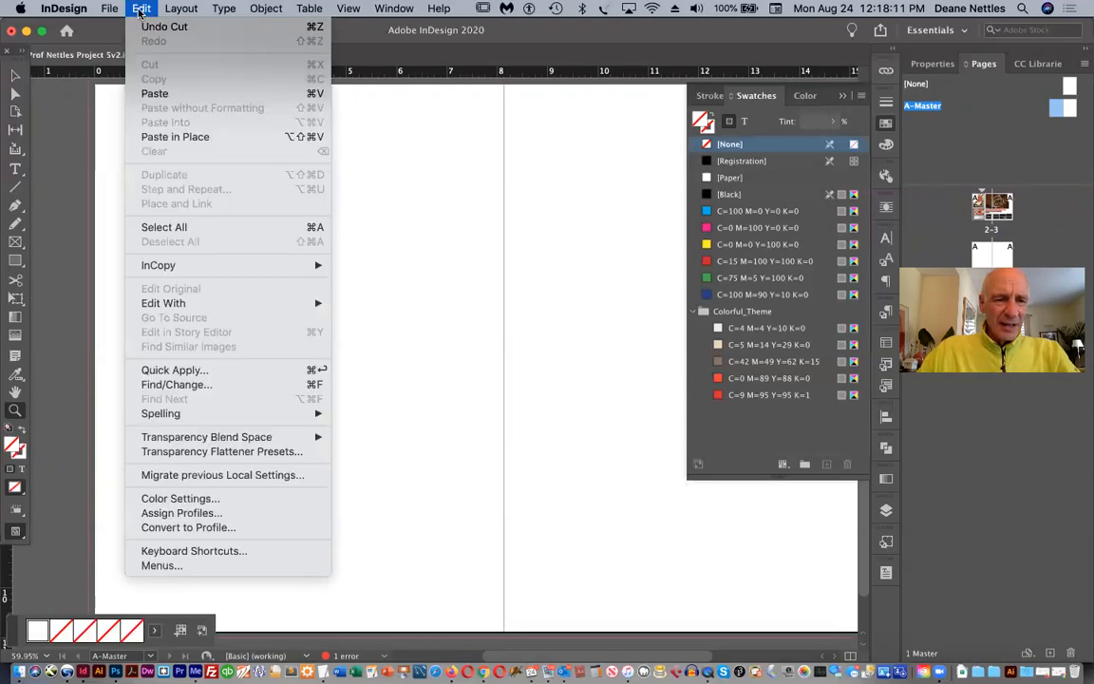
left_click(176, 137)
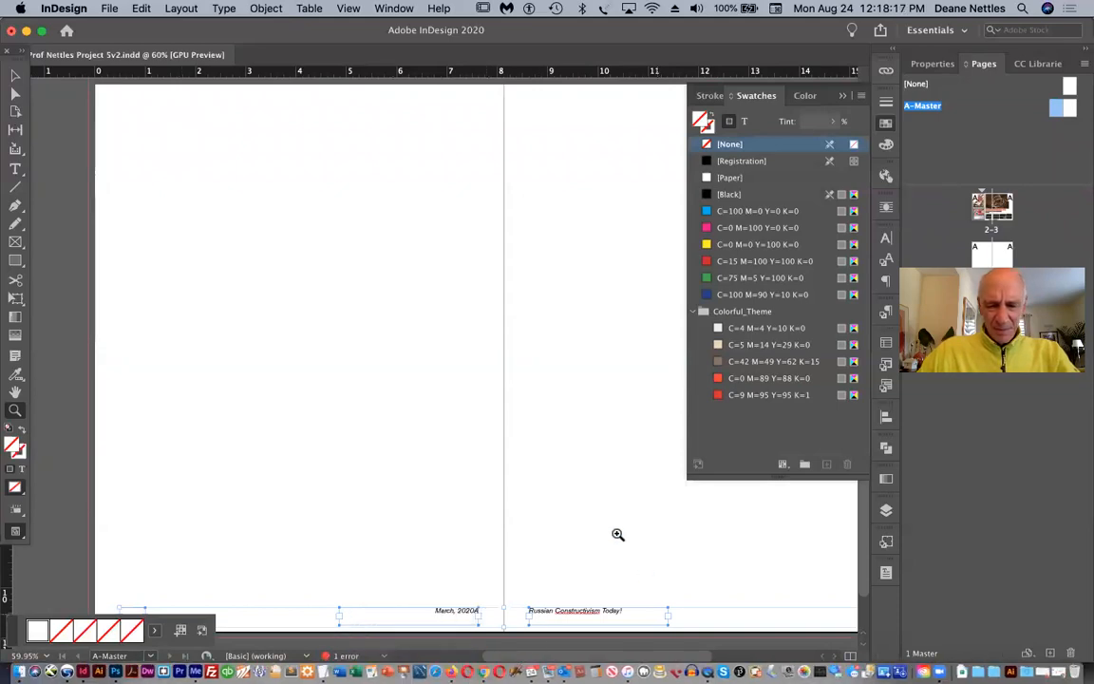
scroll(617, 535, "down", 2)
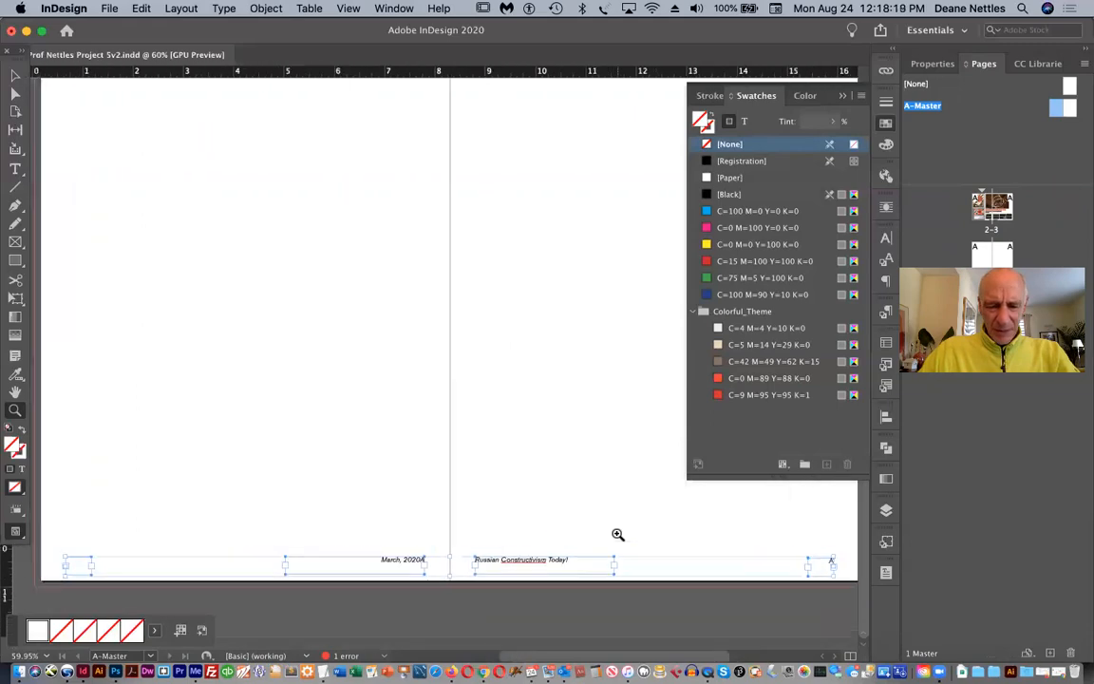
scroll(618, 535, "down", 1)
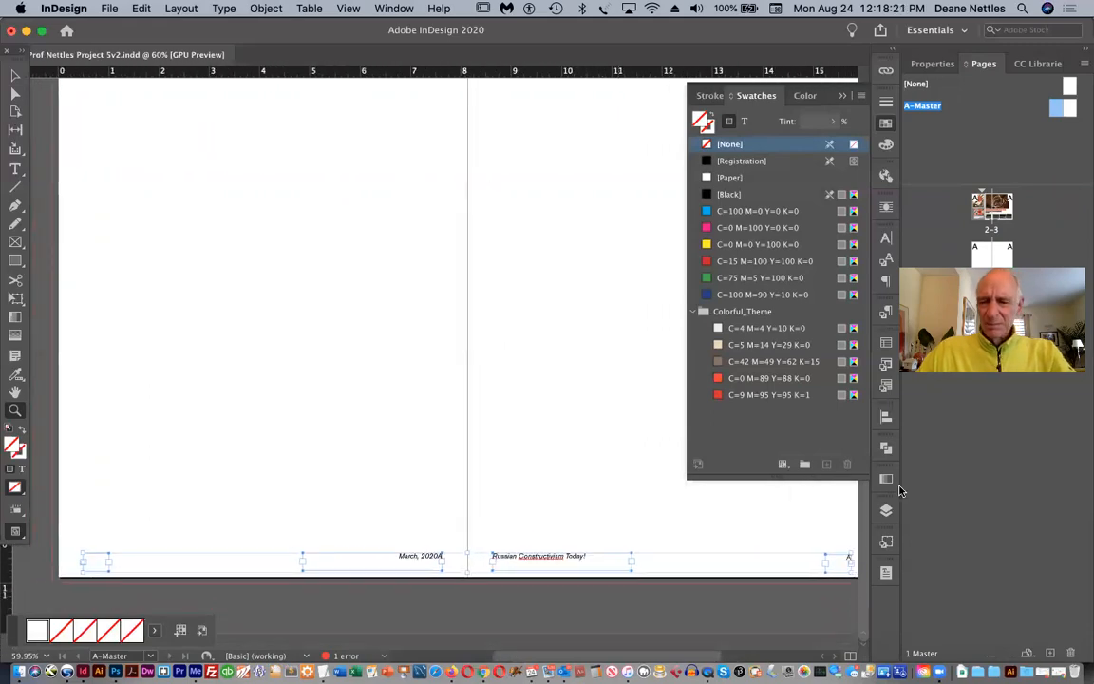
- Examine the footers that the master applies to pages 2–3 and the blank pages 4–5
double_click(983, 206)
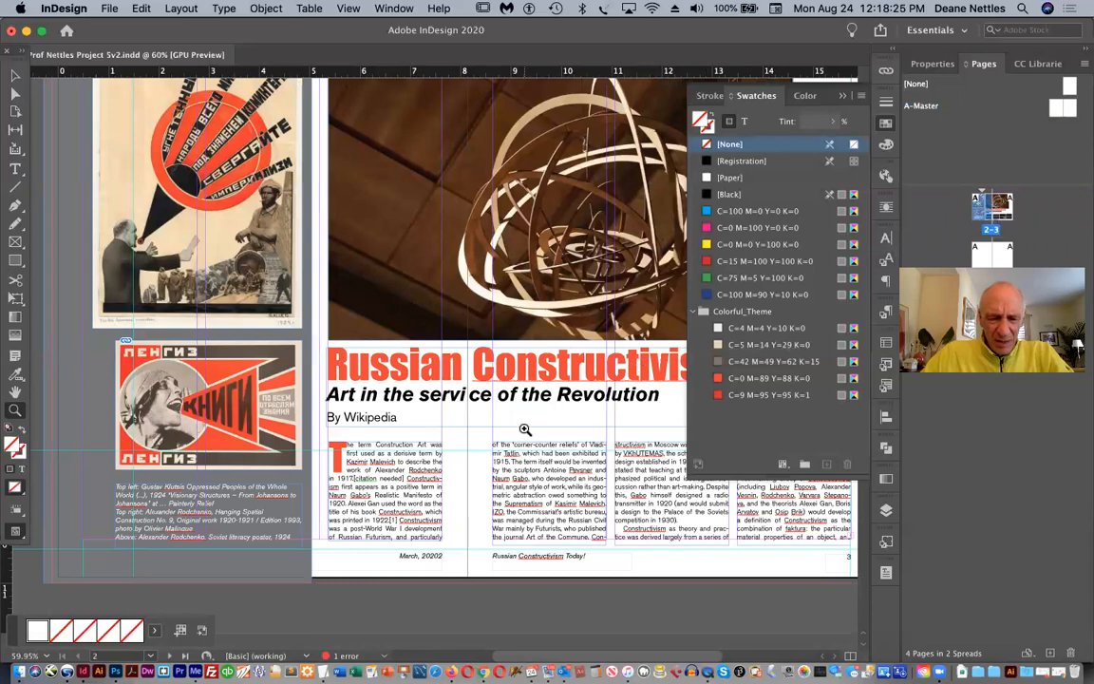
scroll(522, 430, "right", 5)
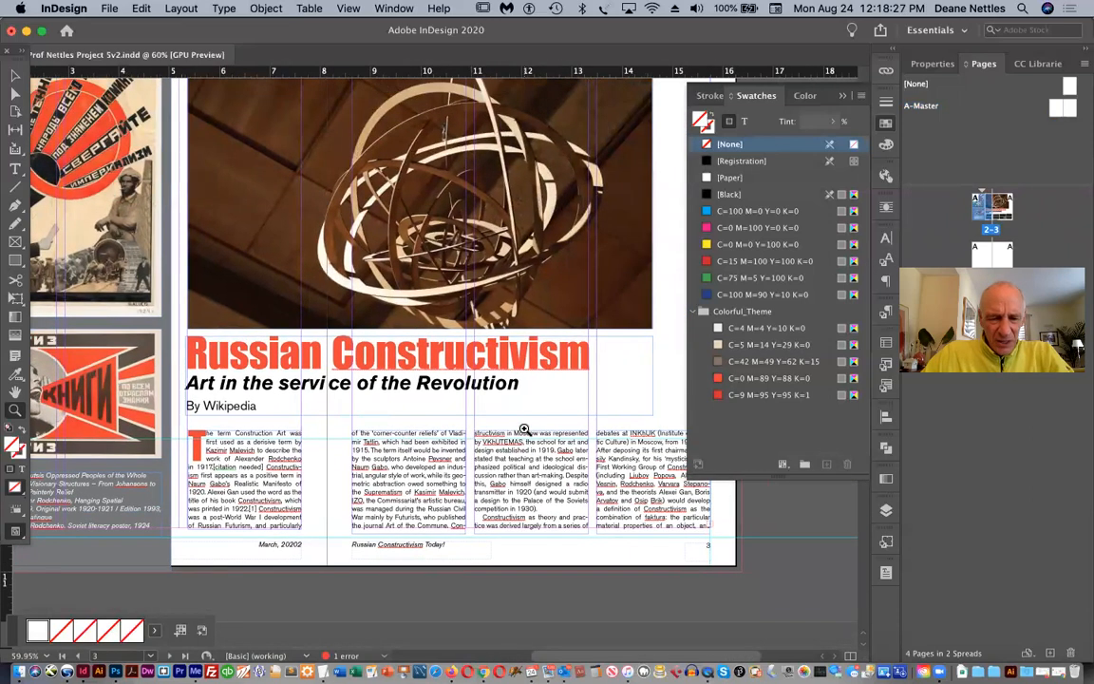
scroll(524, 430, "down", 3)
scroll(524, 429, "left", 2)
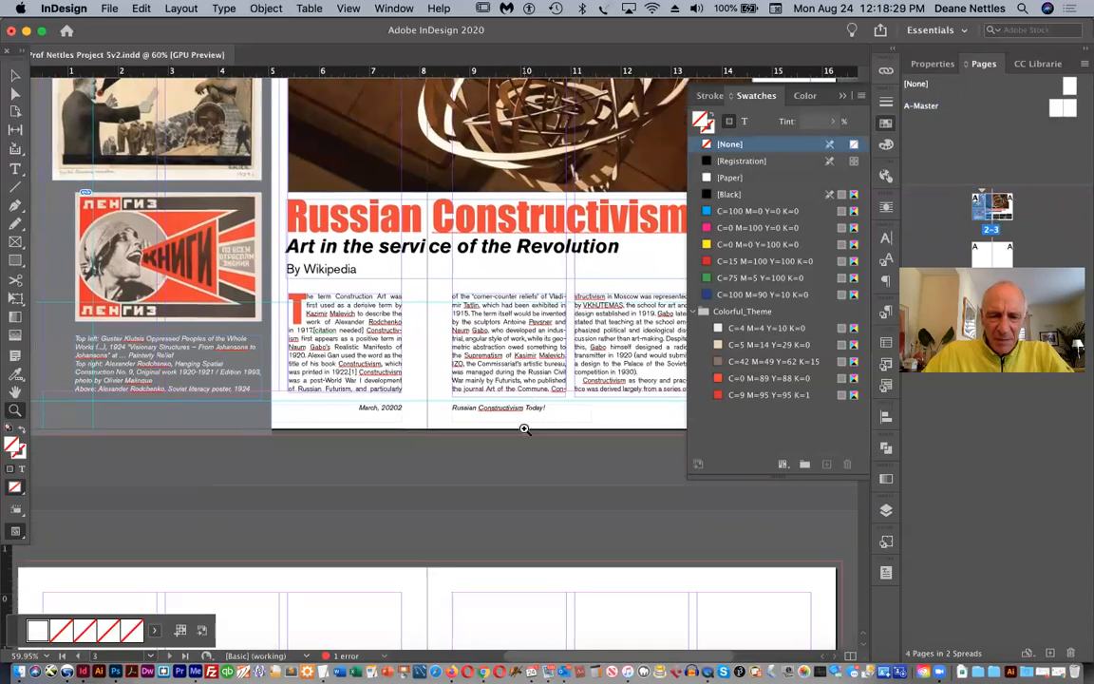
scroll(524, 429, "down", 10)
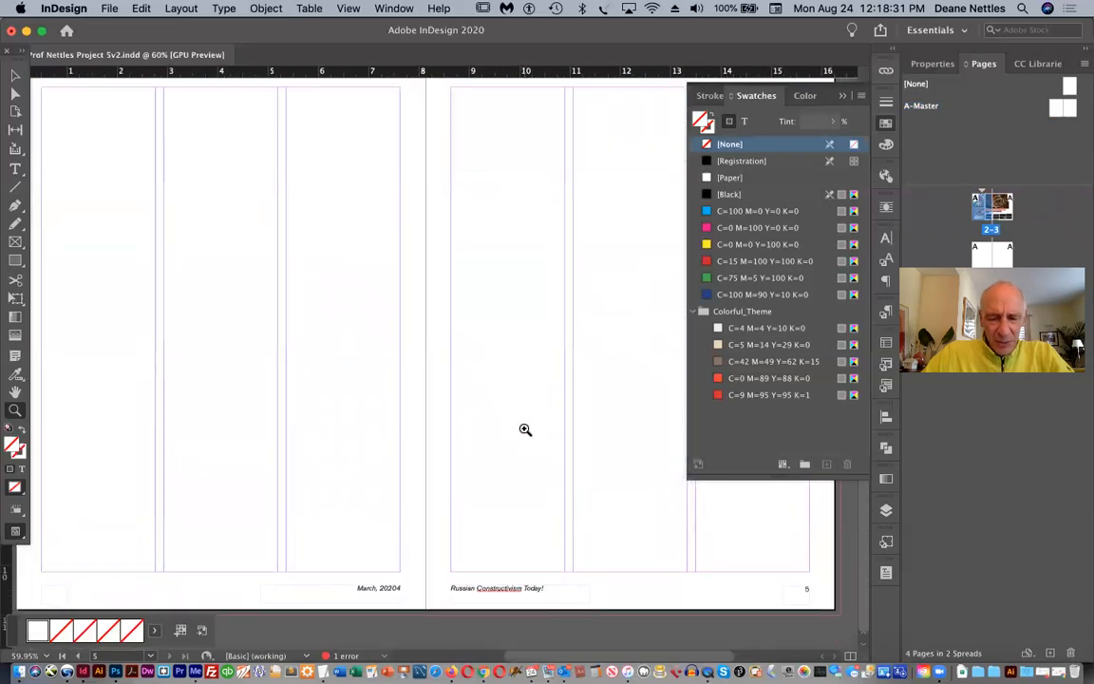
scroll(524, 429, "left", 2)
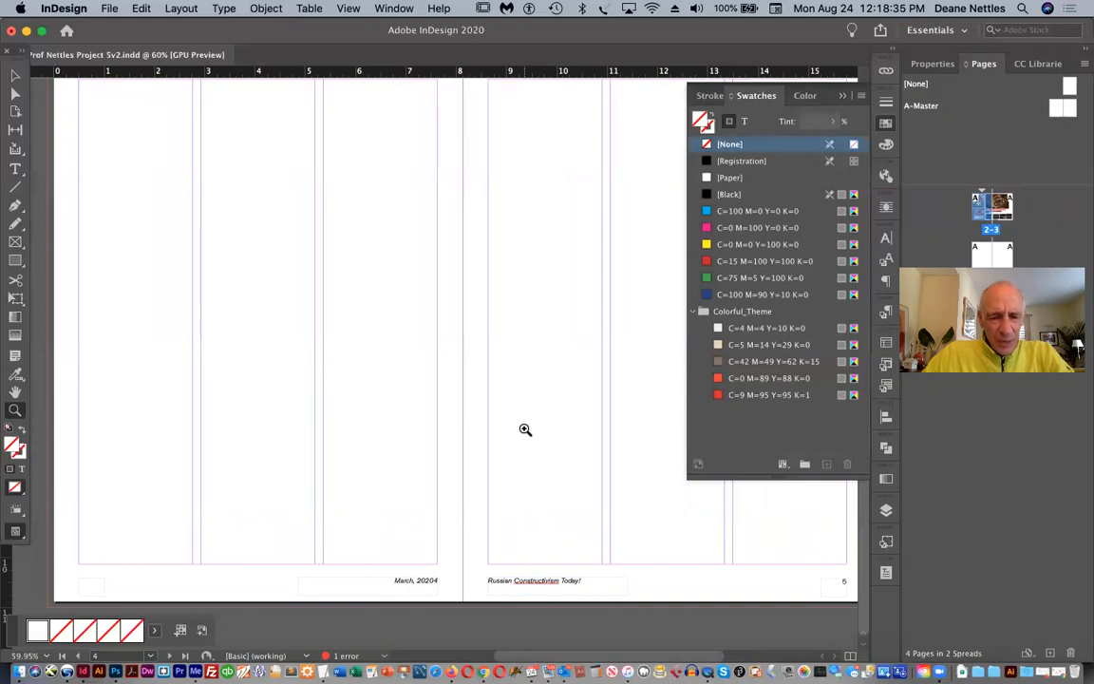
scroll(524, 429, "up", 10)
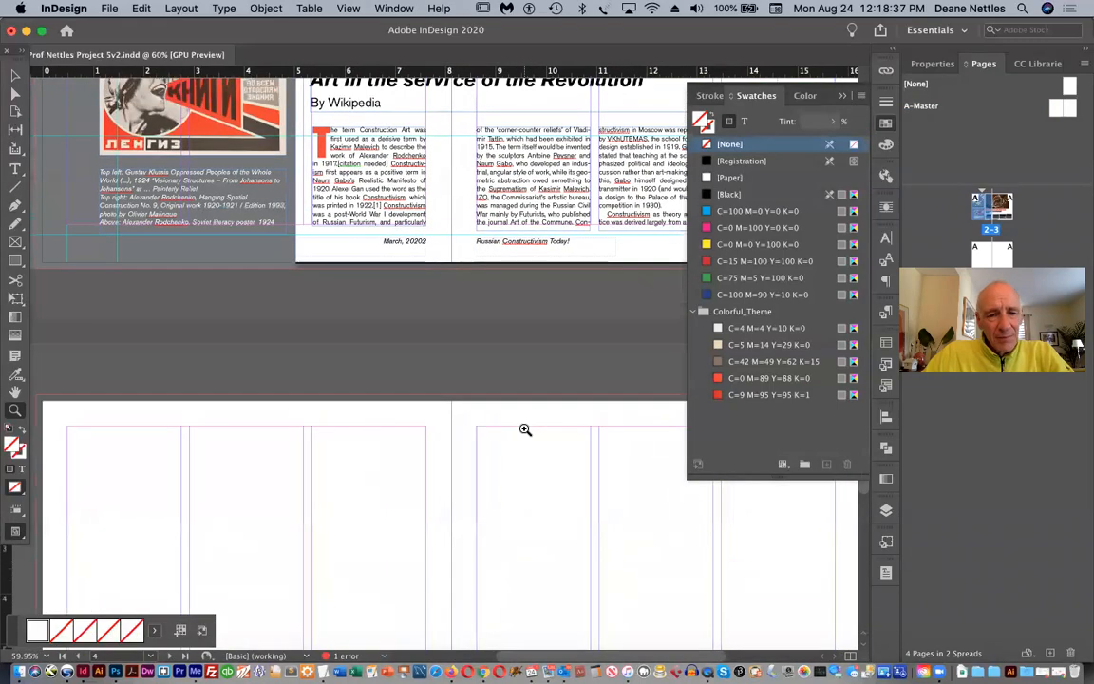
scroll(524, 429, "up", 4)
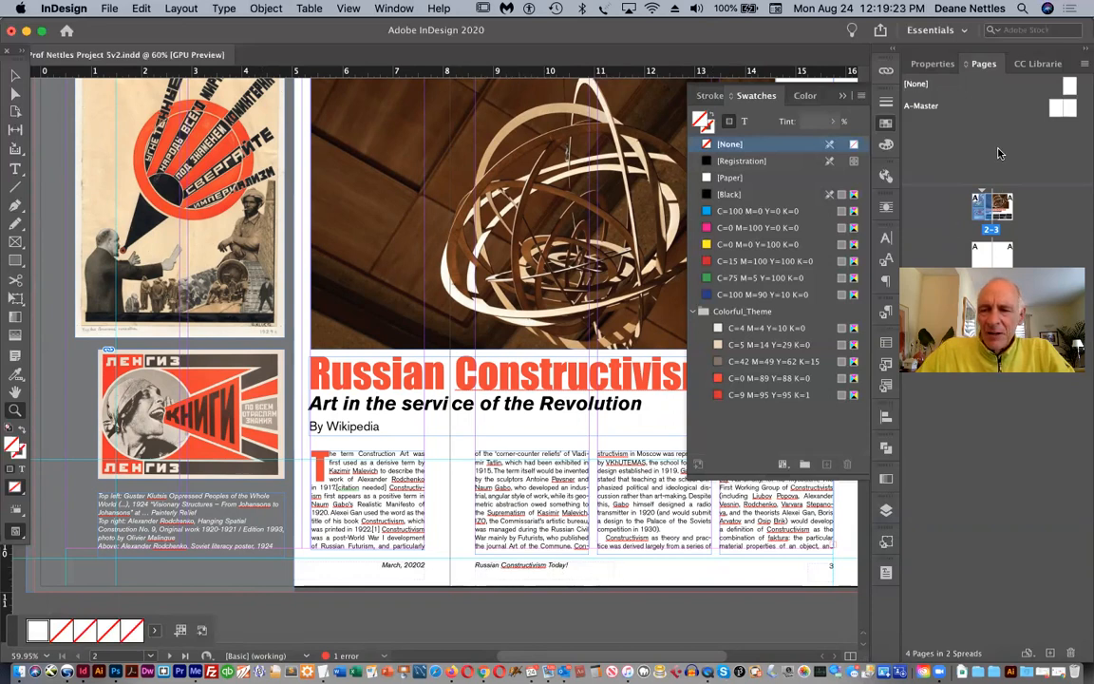
- On the A-Master spread, create a new layer above Layer 1 and move all the footer frames onto it
double_click(1060, 113)
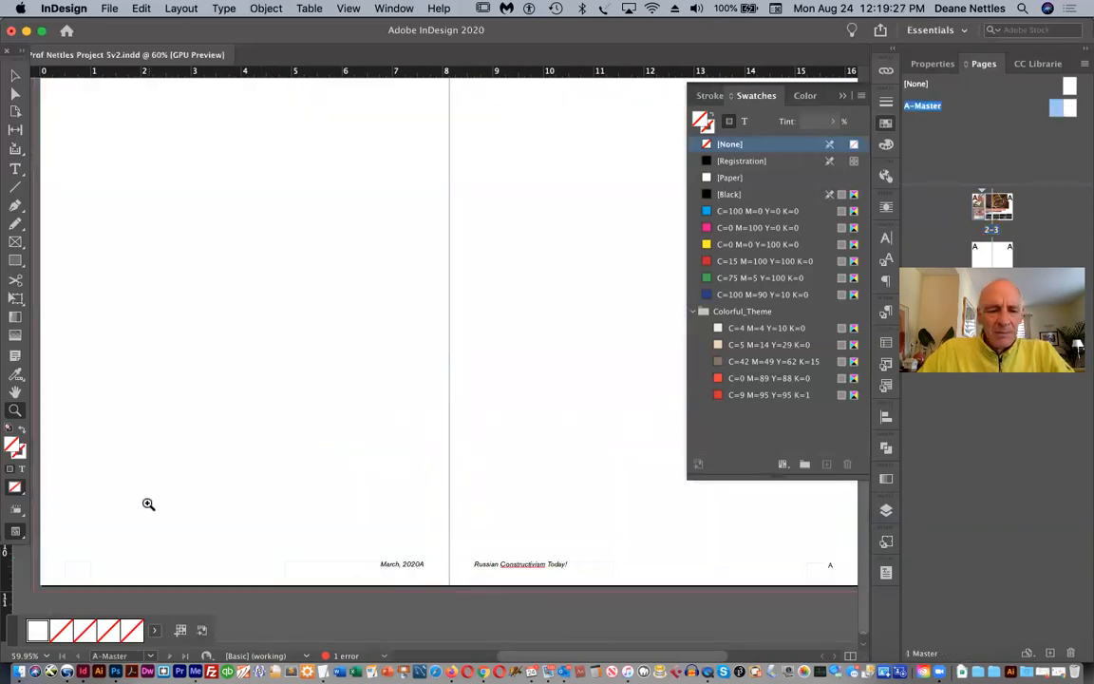
key("super+a")
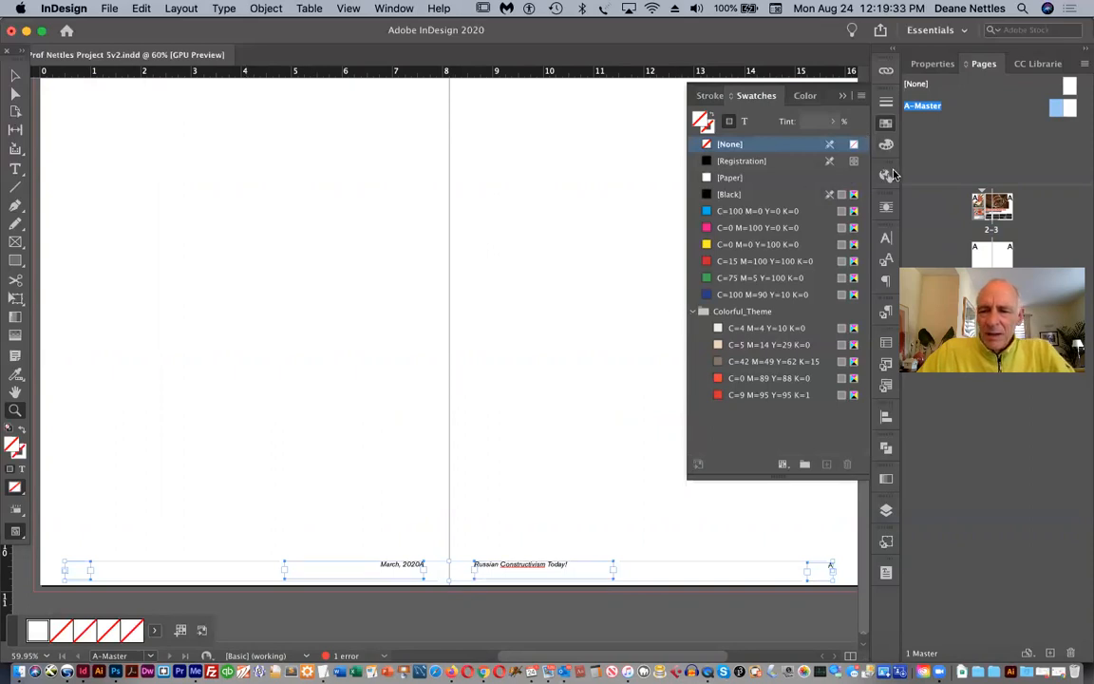
left_click(886, 511)
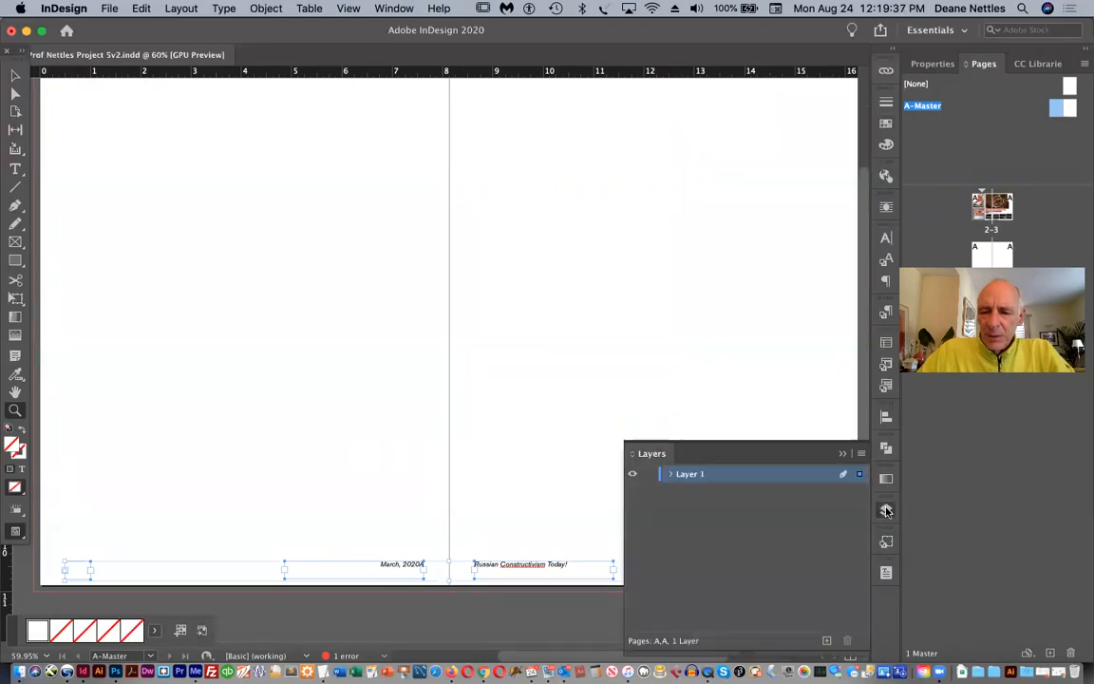
left_click(827, 642)
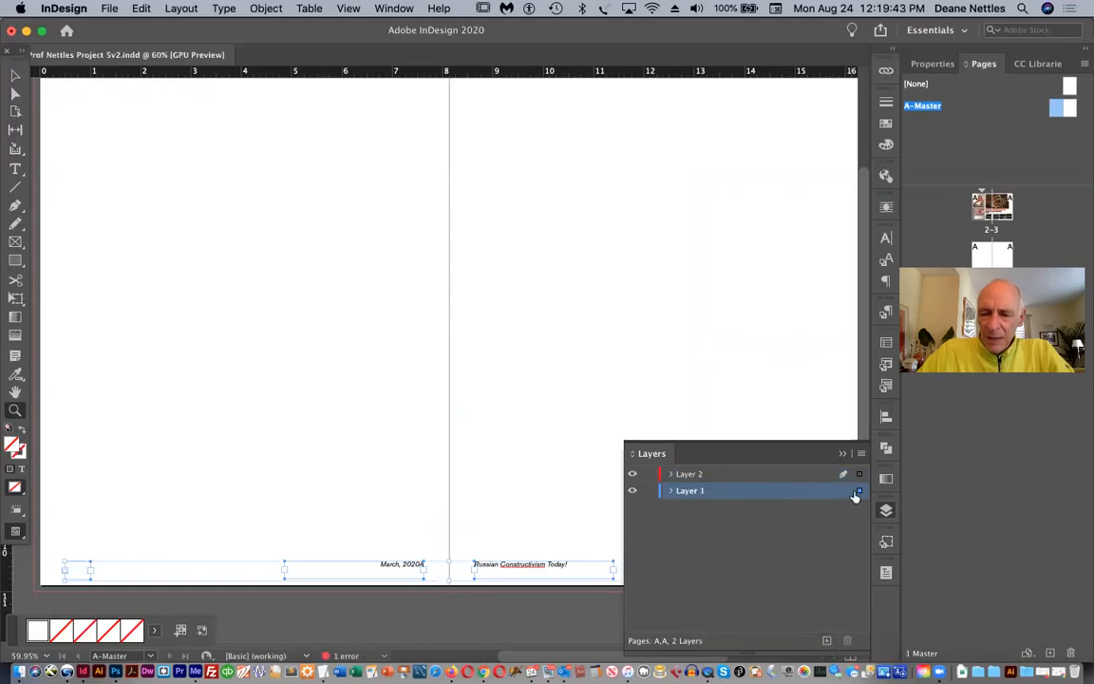
left_click_drag(860, 491, 861, 476)
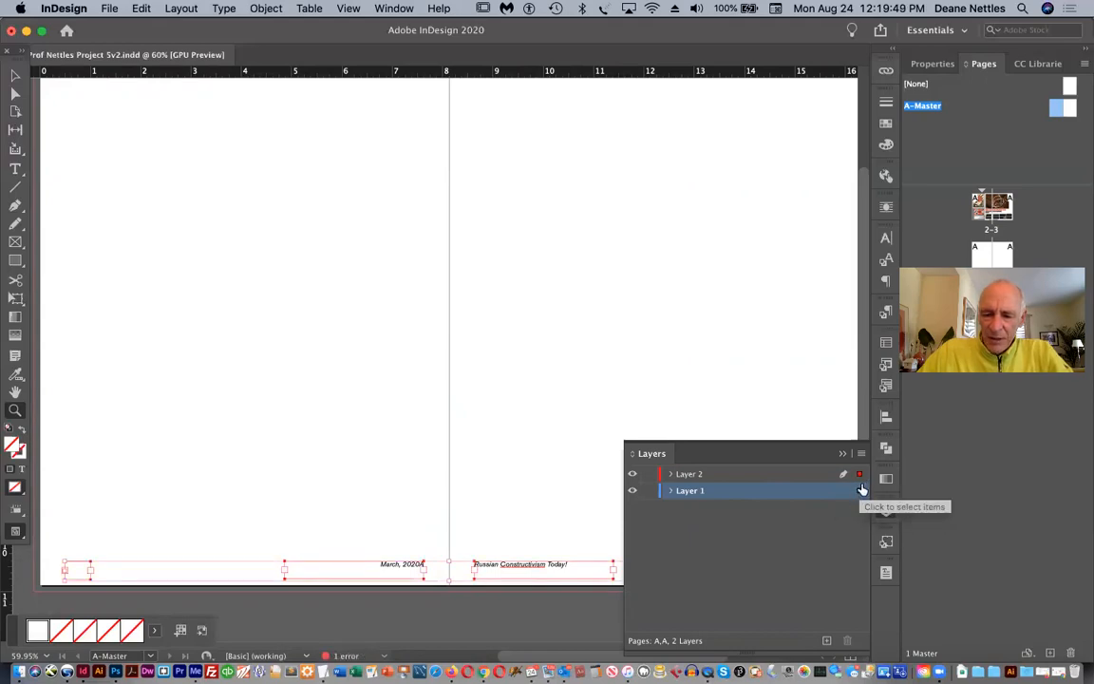
- Rename the new footer layer "Page Information"
double_click(691, 475)
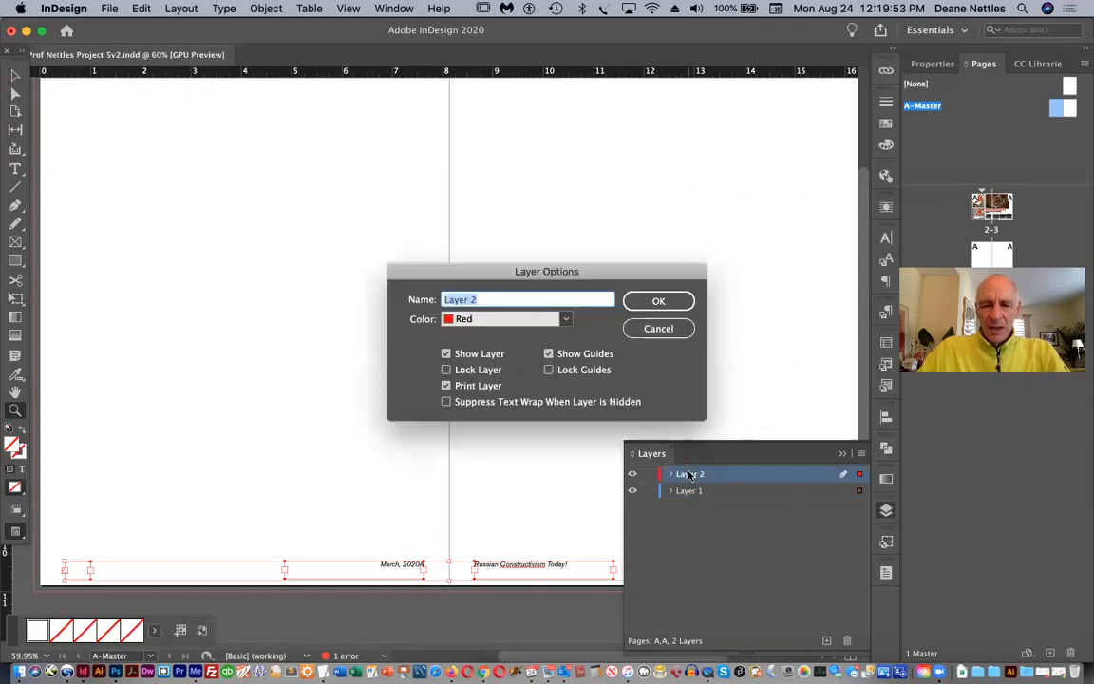
type("Page")
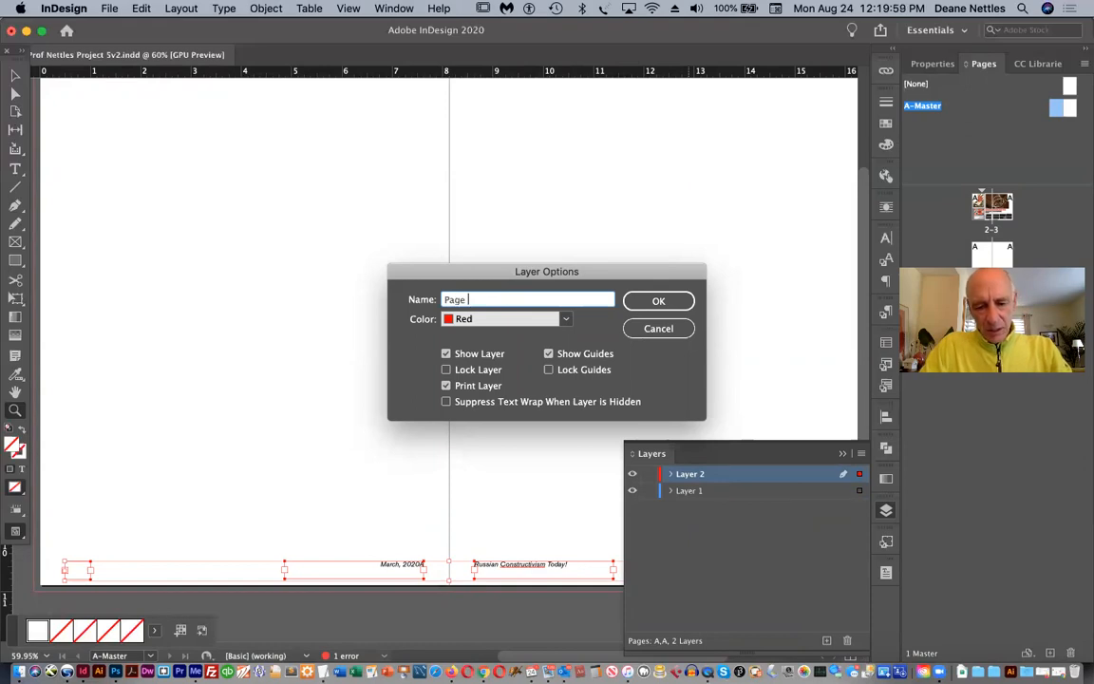
type("Information")
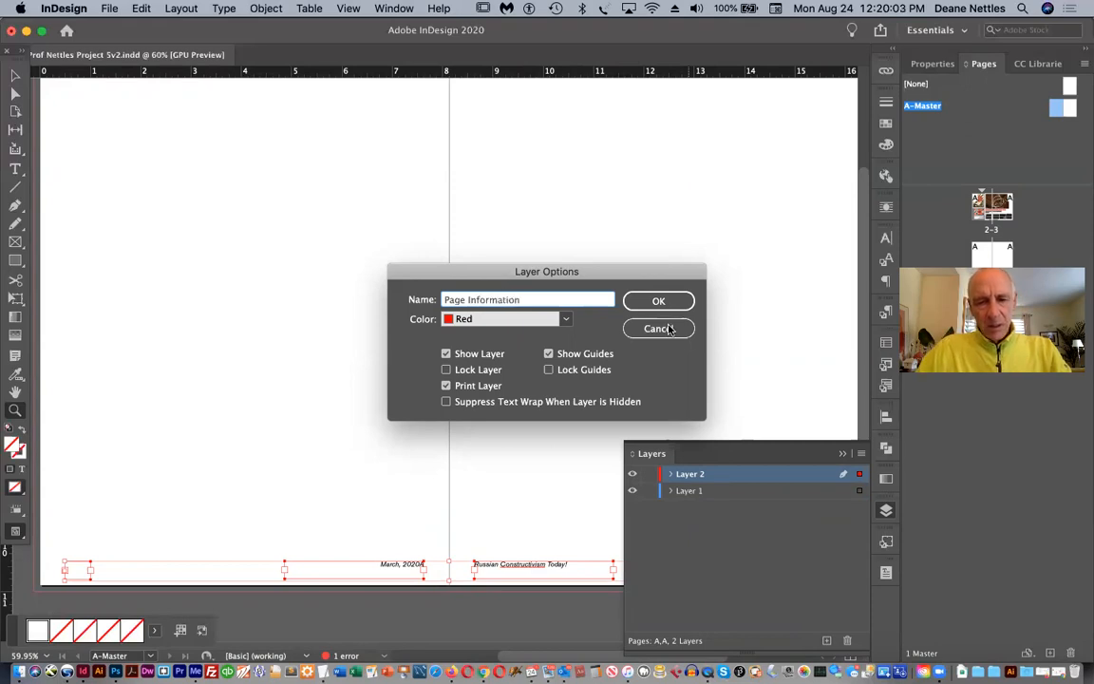
left_click(677, 302)
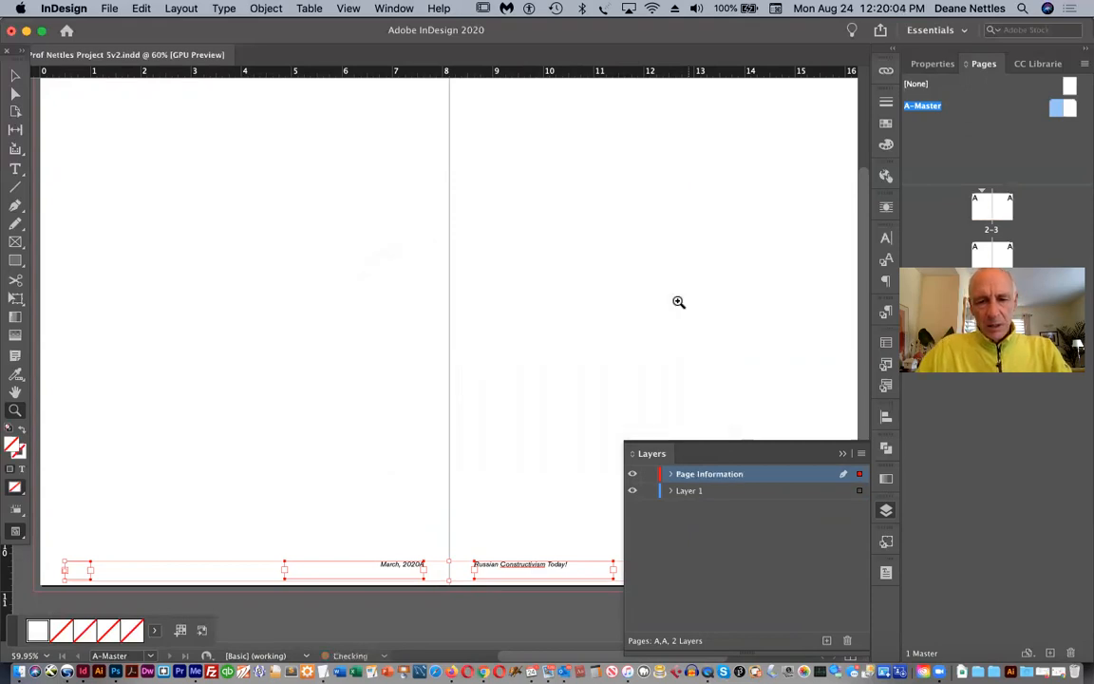
- Rename Layer 1 as "Base"
double_click(684, 490)
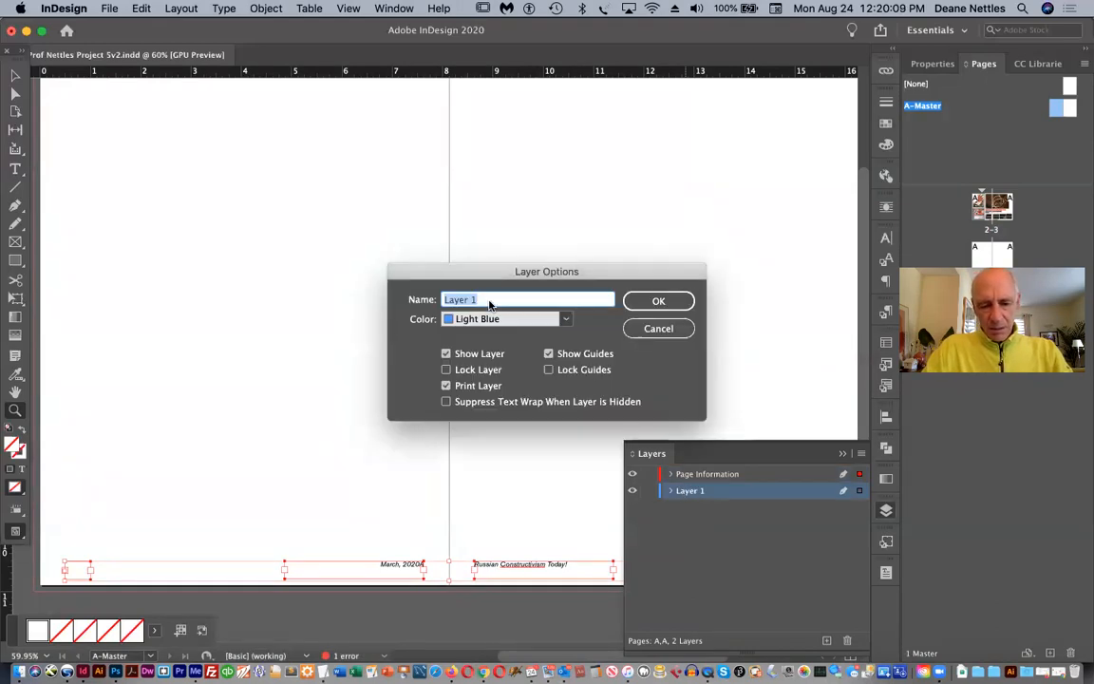
type("Base")
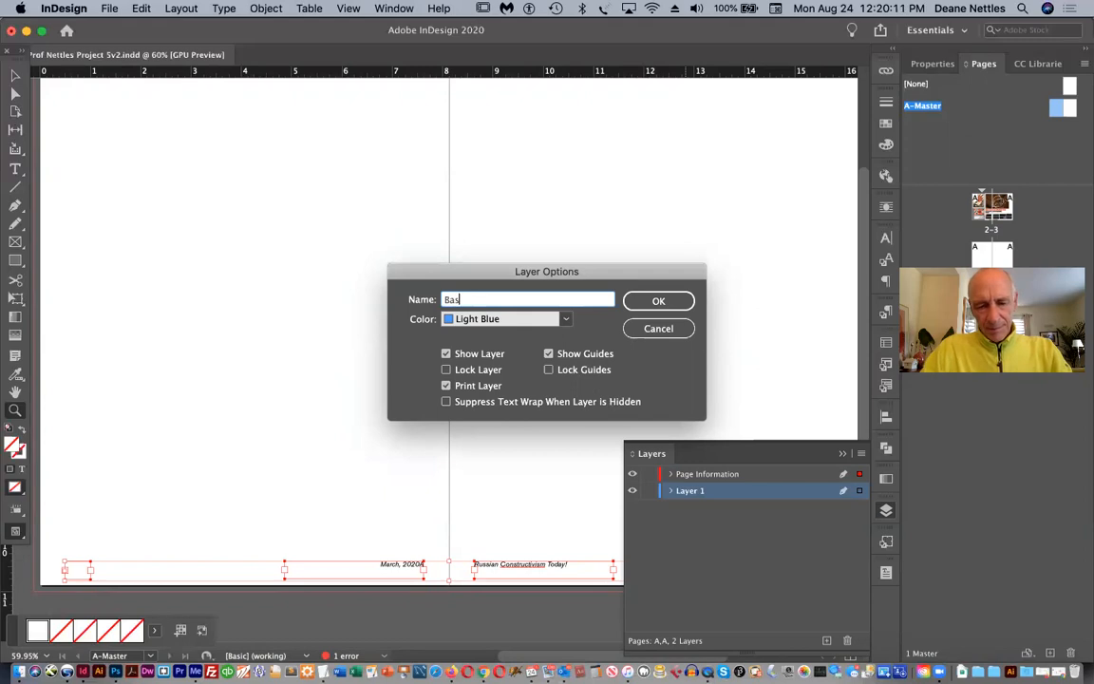
left_click(638, 300)
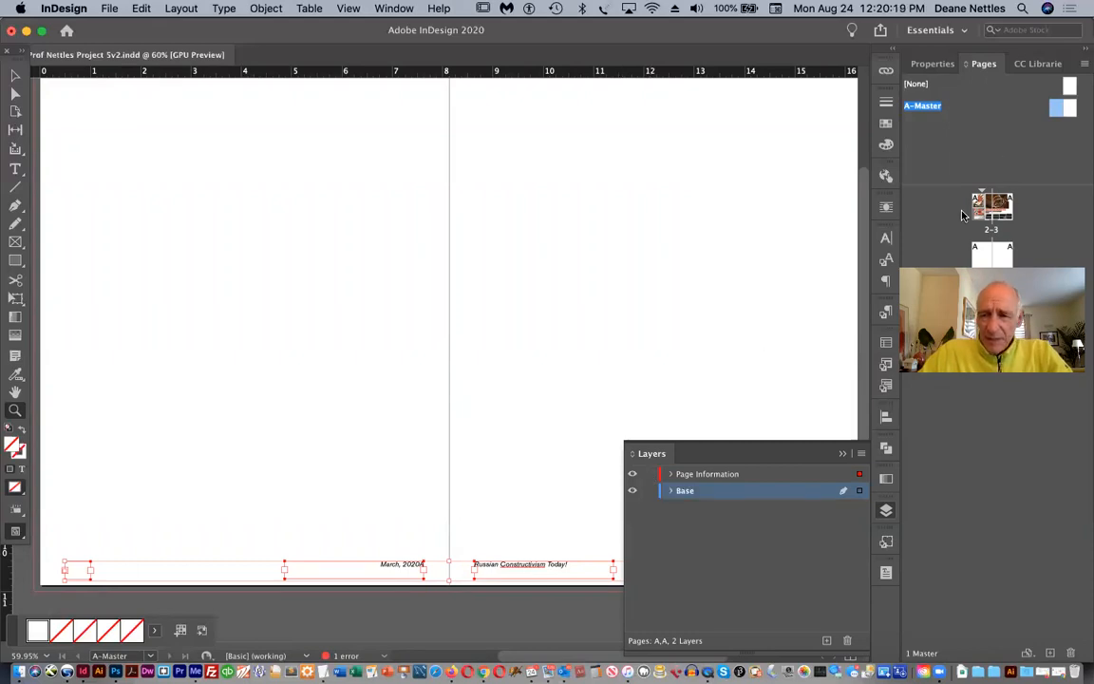
- Check the footers on pages 2–3 and place the text cursor in the page-number frame of the left A-Master page
double_click(981, 206)
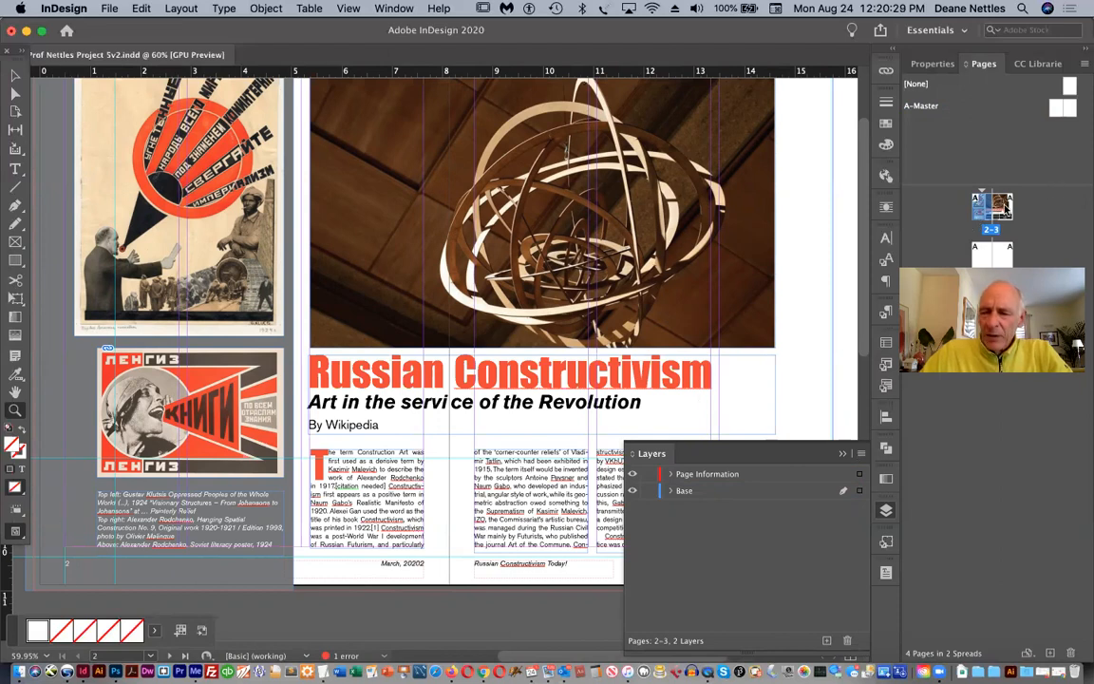
double_click(1059, 109)
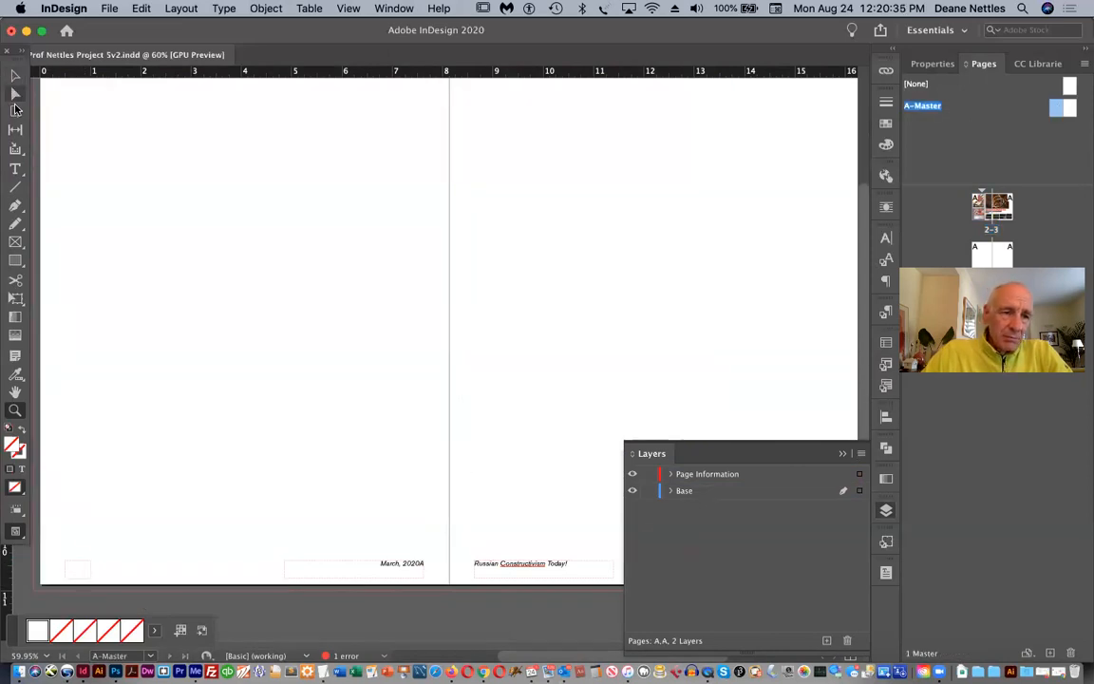
left_click(15, 169)
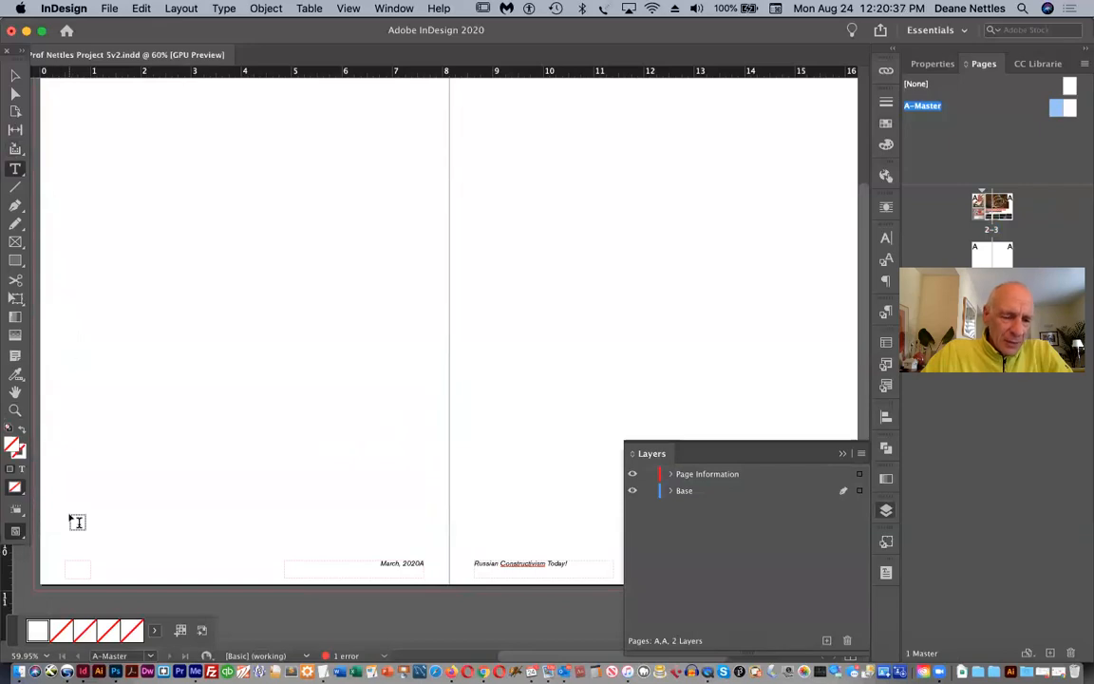
left_click(81, 567)
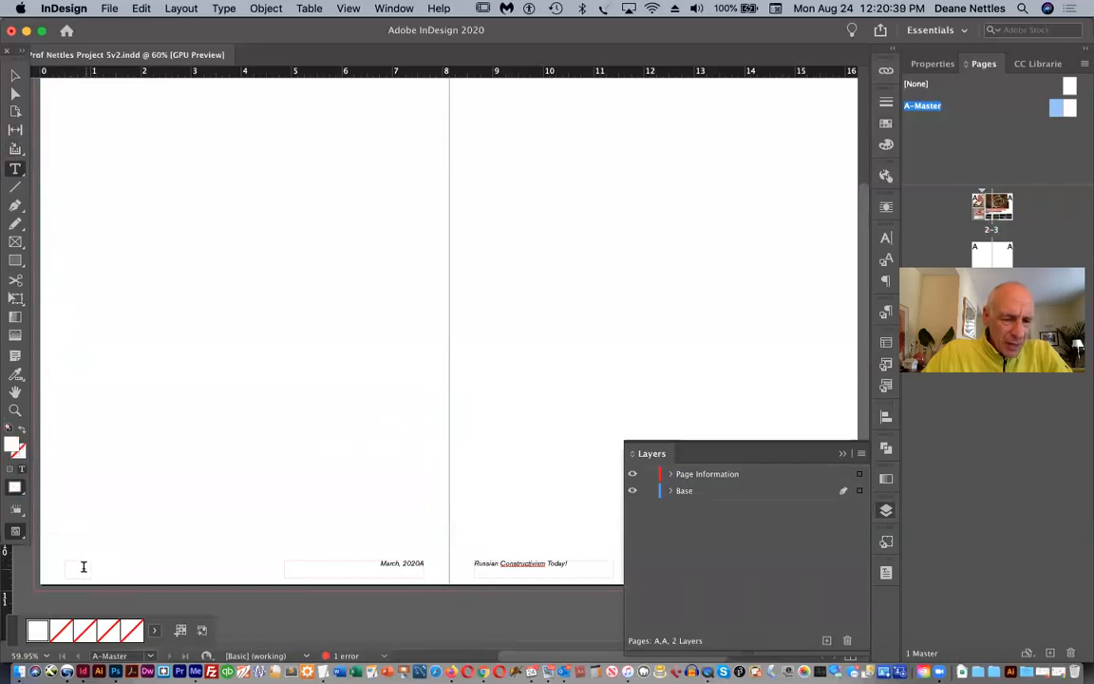
left_click(80, 573)
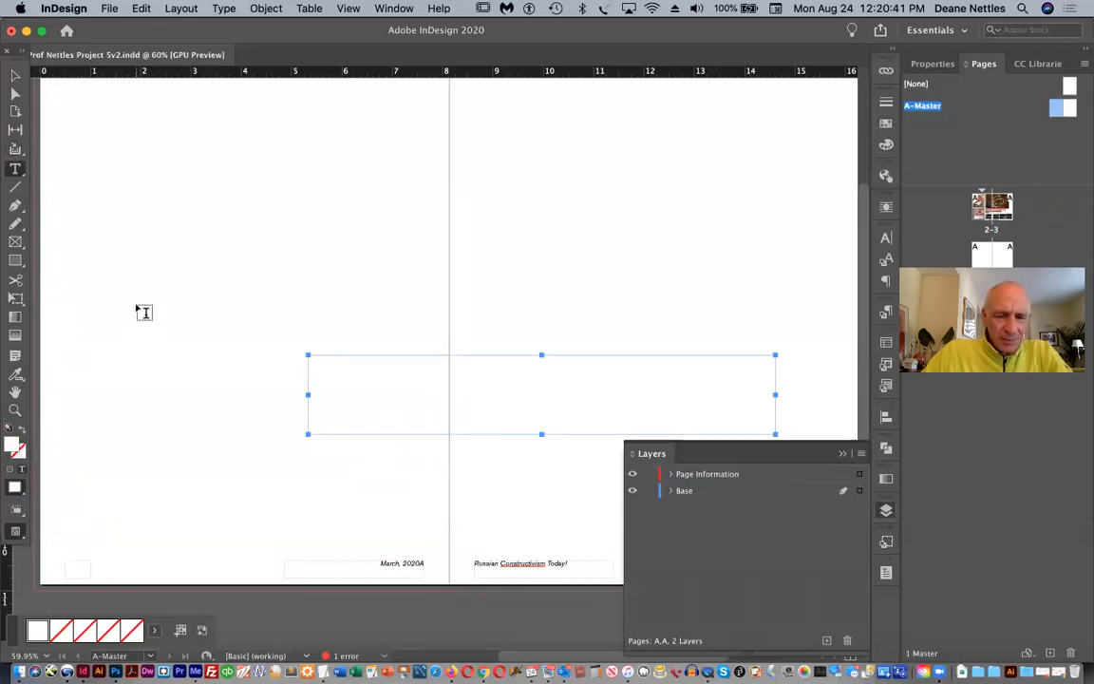
- Undo the last changes, including the renaming of Layer 1, and switch to the Selection tool
key("super+z")
key("super+z")
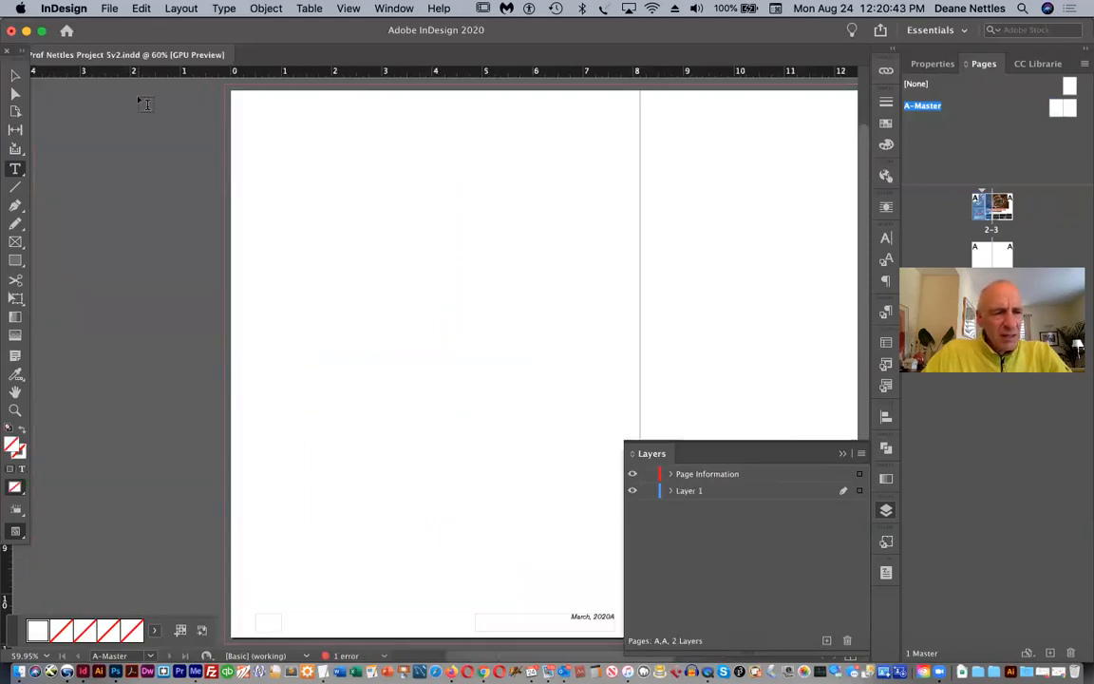
left_click(14, 76)
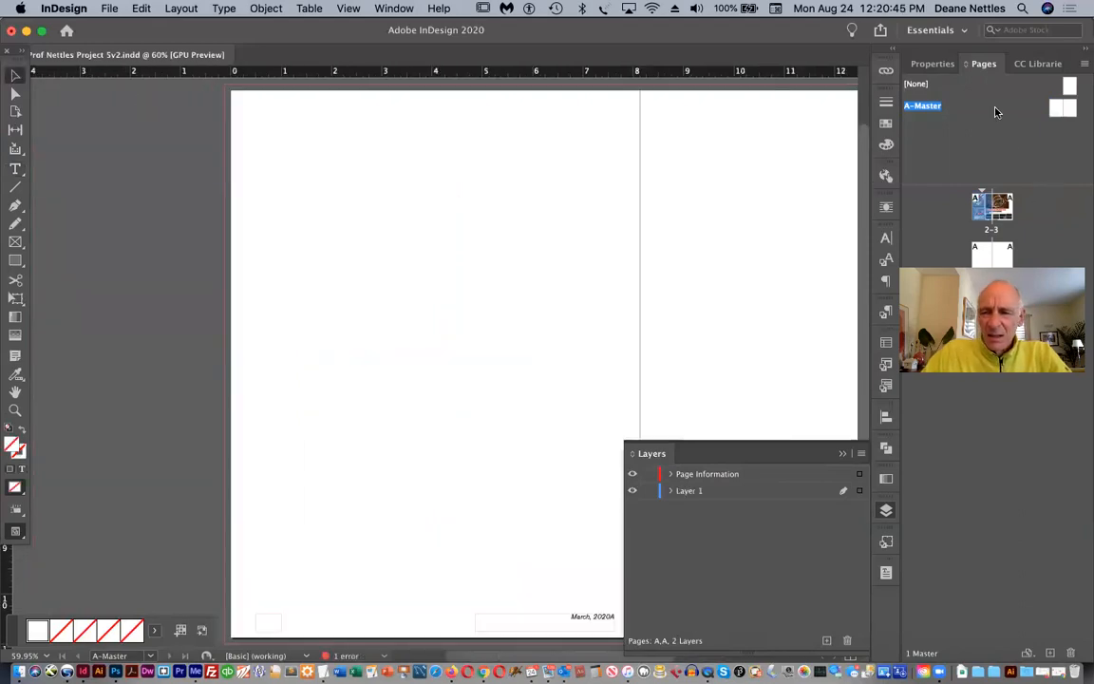
- Change the page-number marker on the left A-Master page to the [Black] swatch and deselect it
left_click(1056, 108)
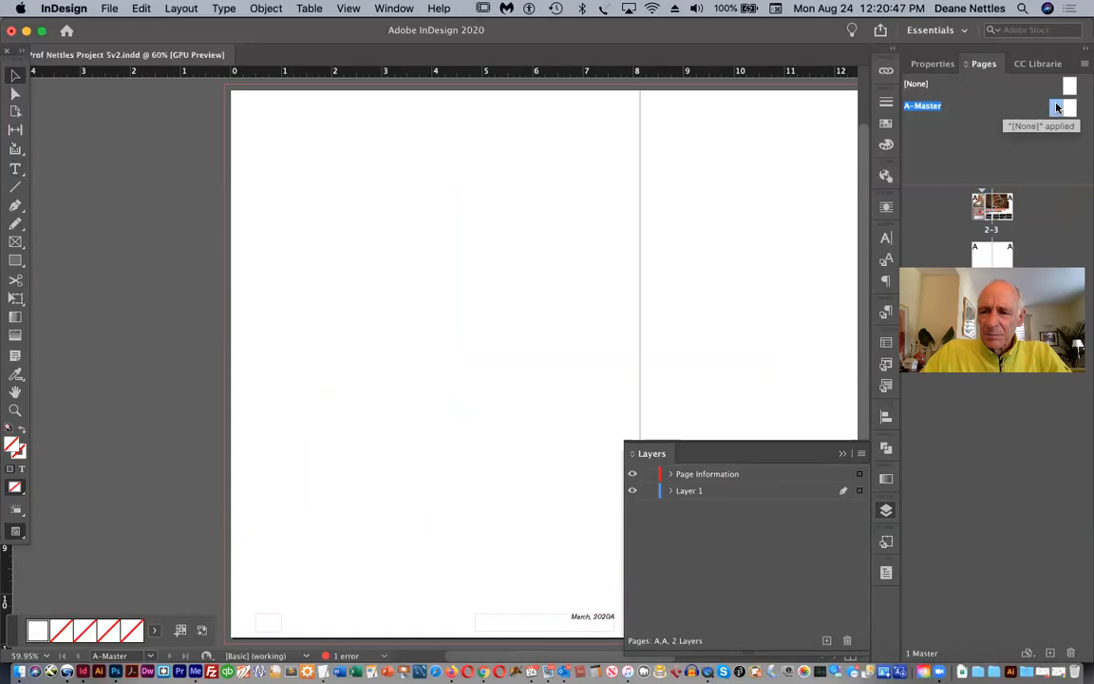
double_click(1056, 107)
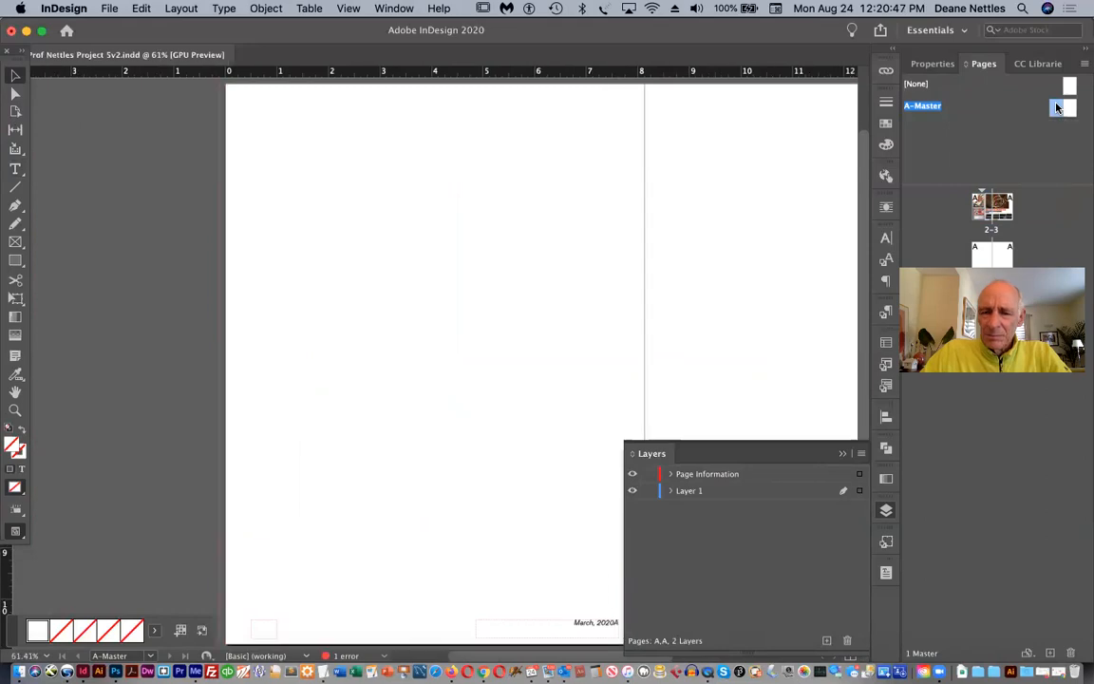
left_click(267, 629)
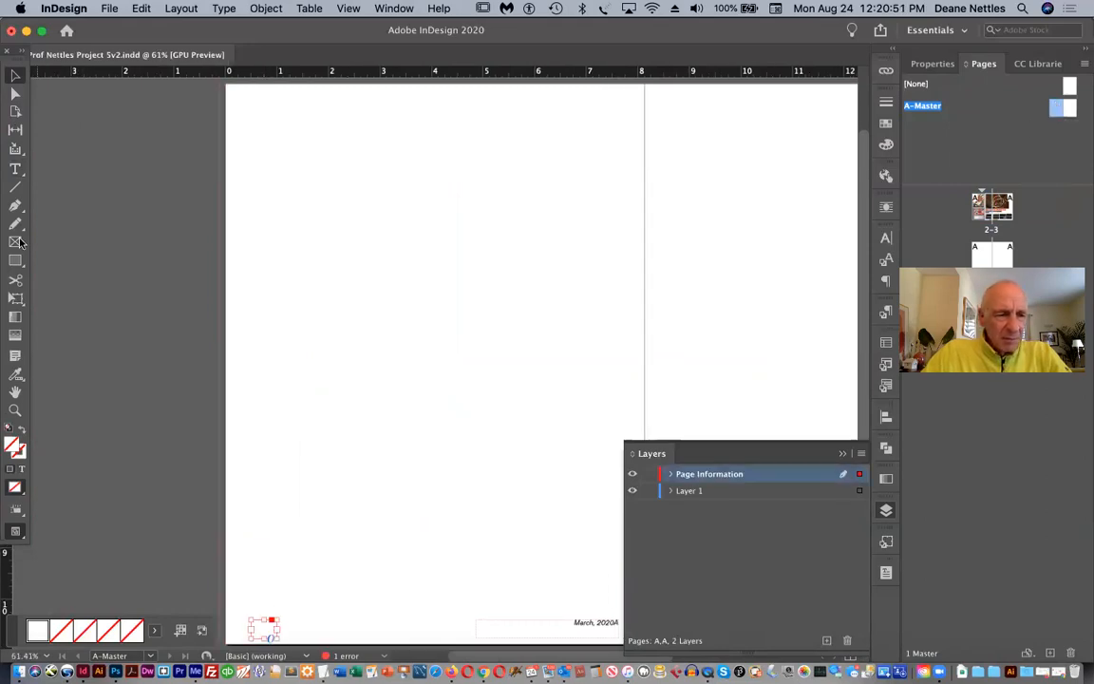
left_click(15, 168)
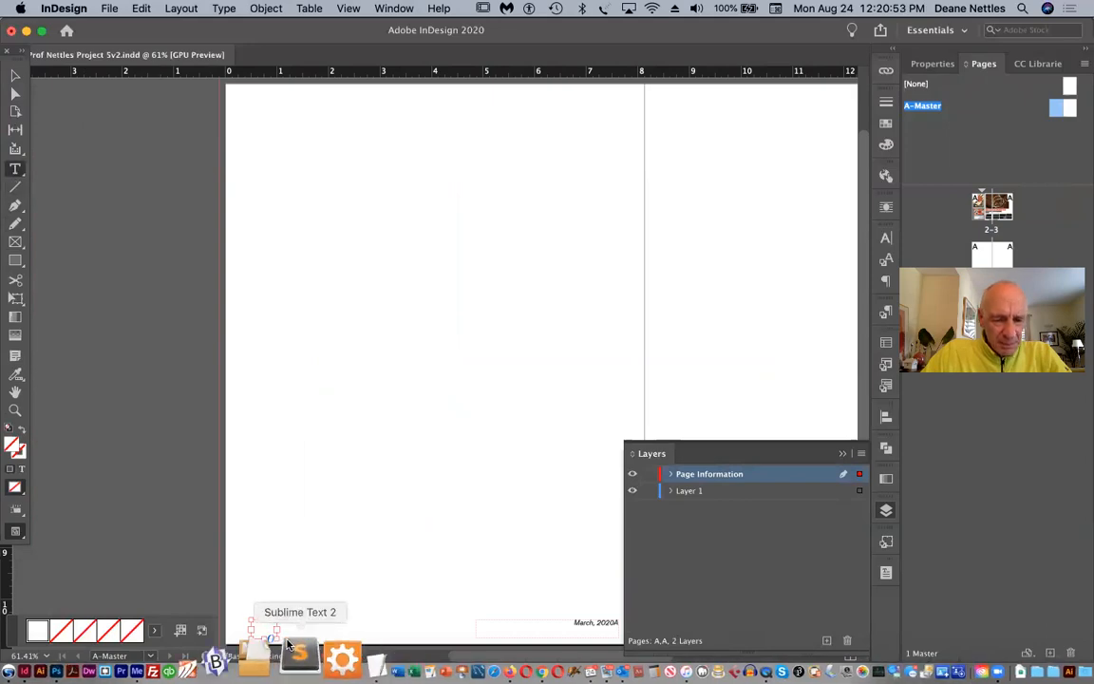
left_click(259, 637)
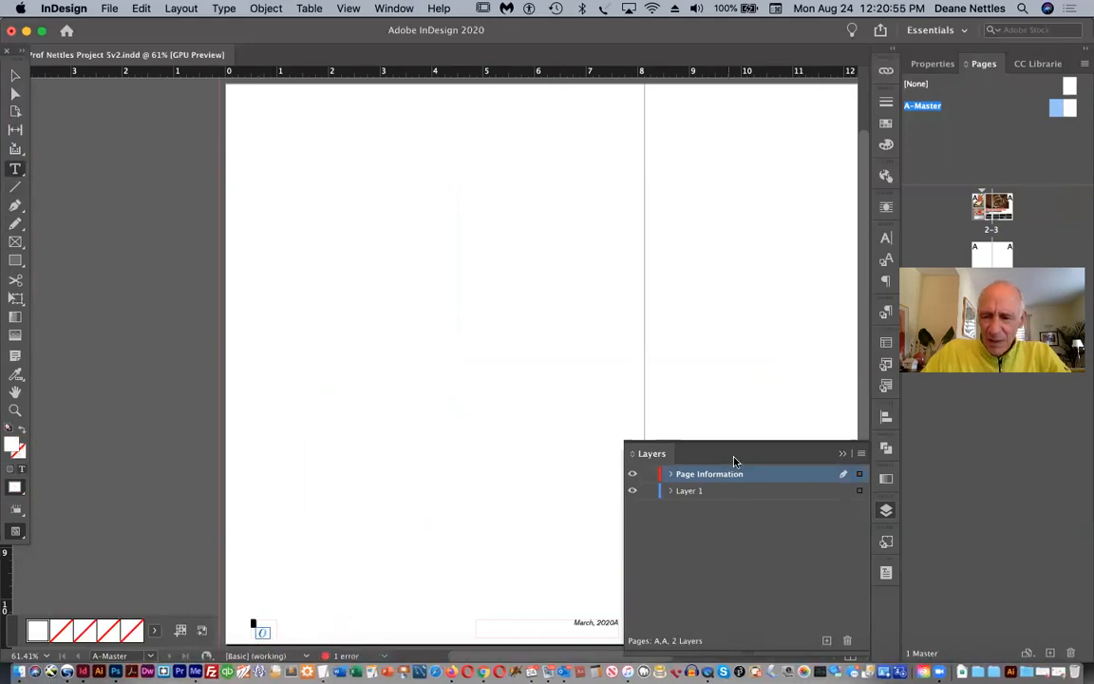
left_click(886, 123)
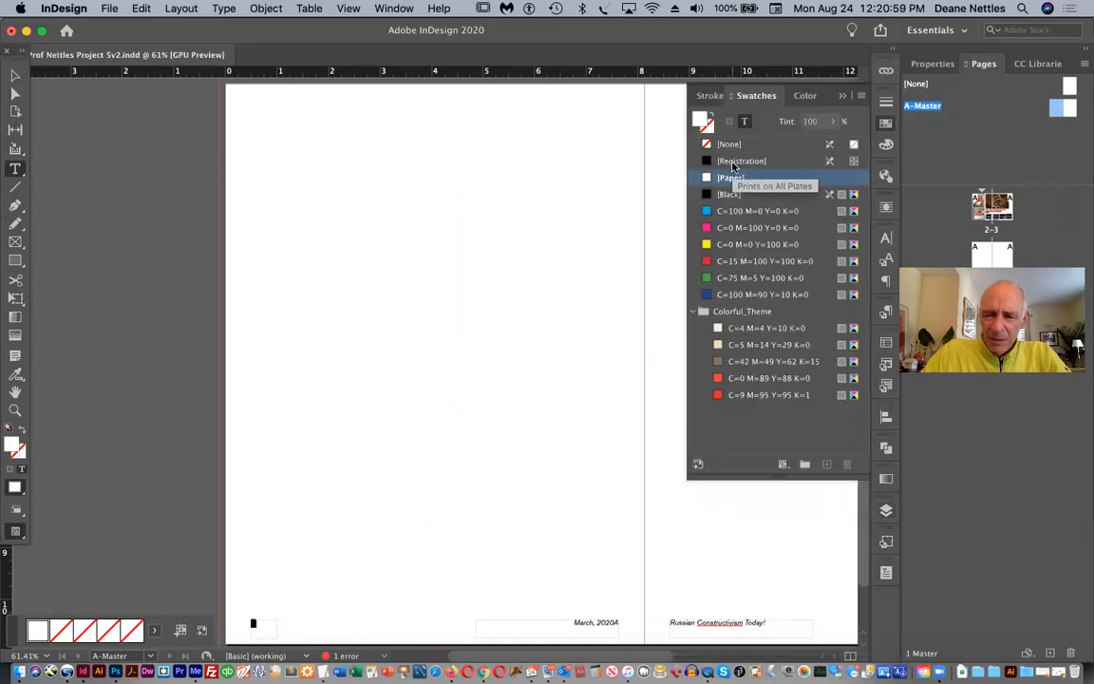
left_click(730, 194)
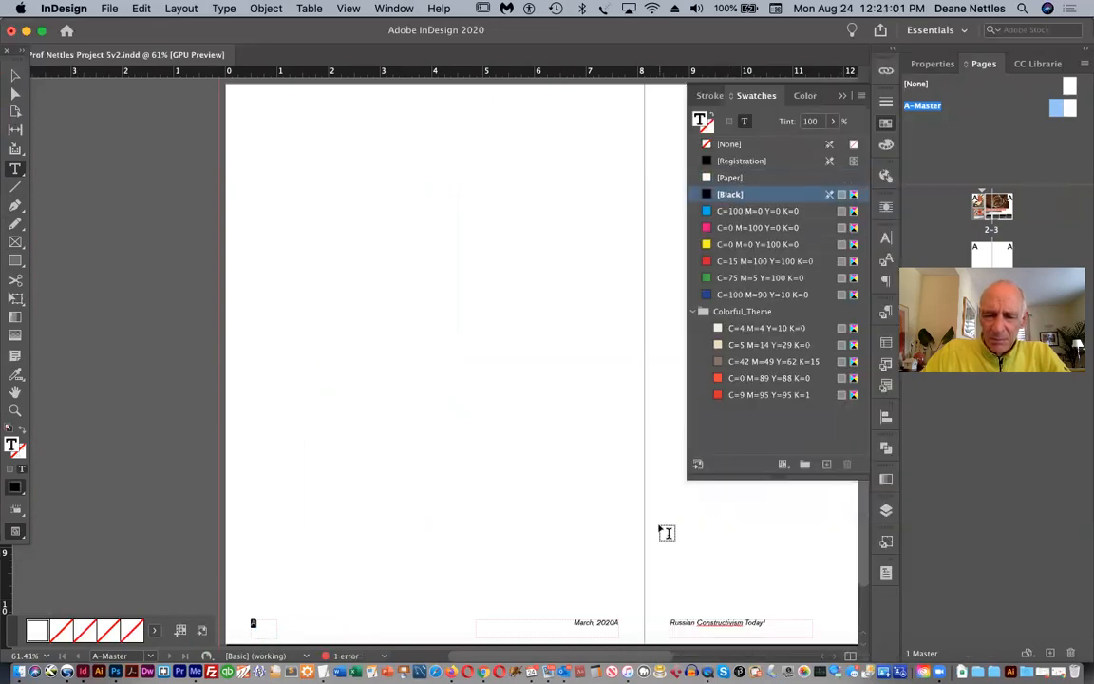
key("Escape")
left_click(115, 175)
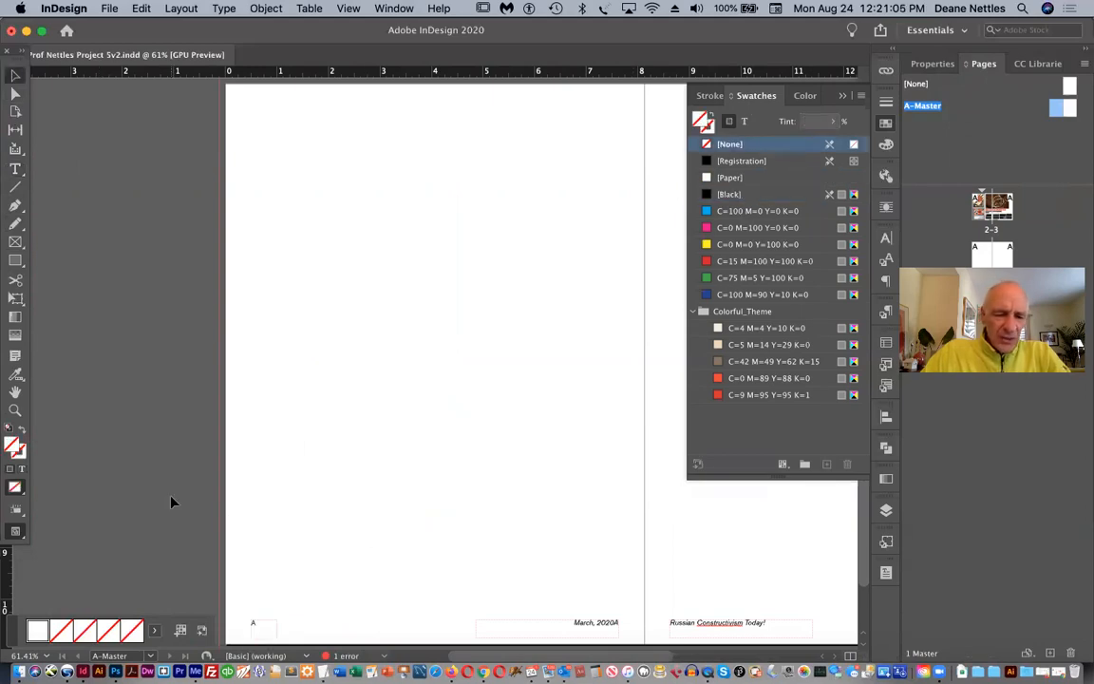
- Check the page numbers and footers on spreads 2–3 and 4–5
scroll(171, 500, "down", 3)
scroll(171, 500, "right", 1)
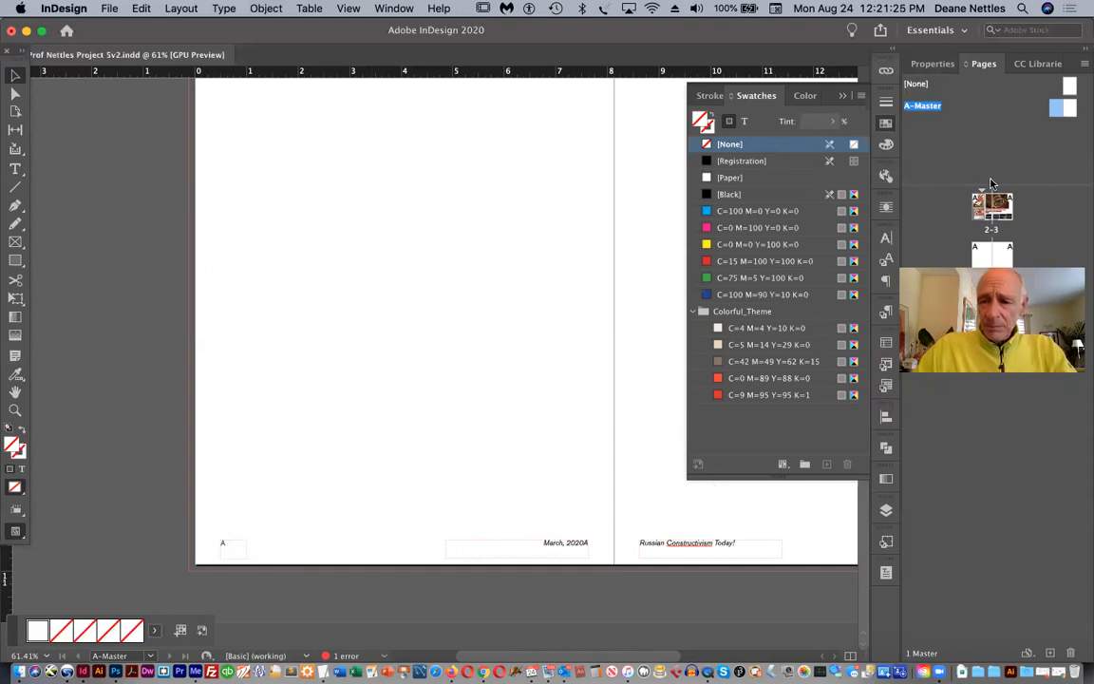
double_click(984, 211)
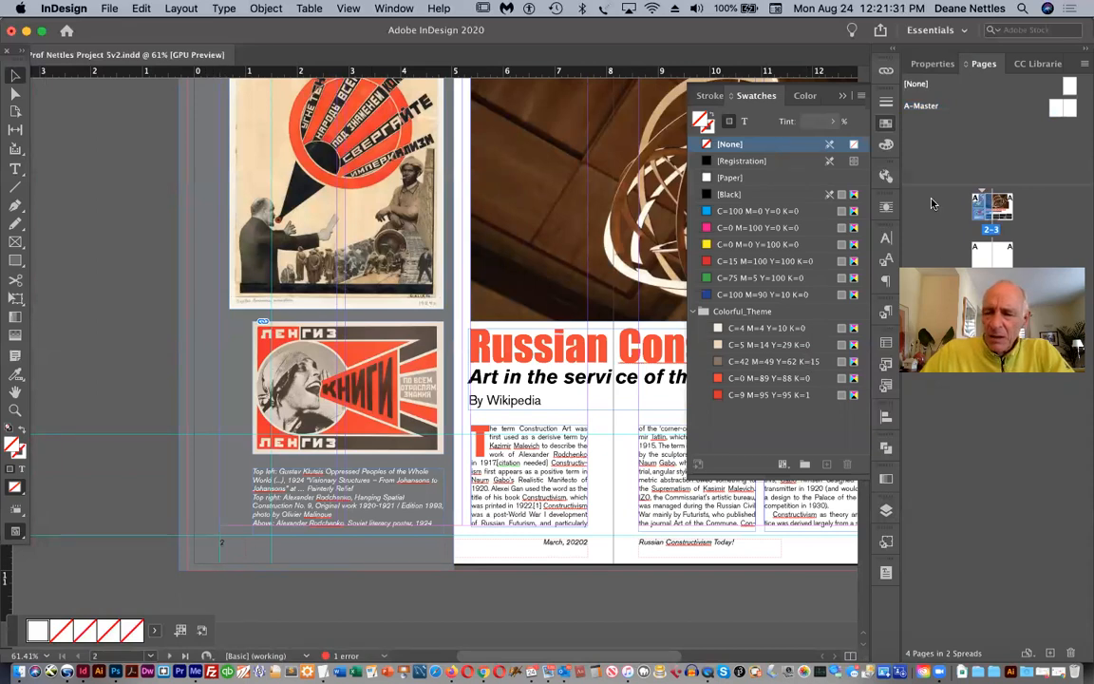
left_click(985, 249)
double_click(985, 249)
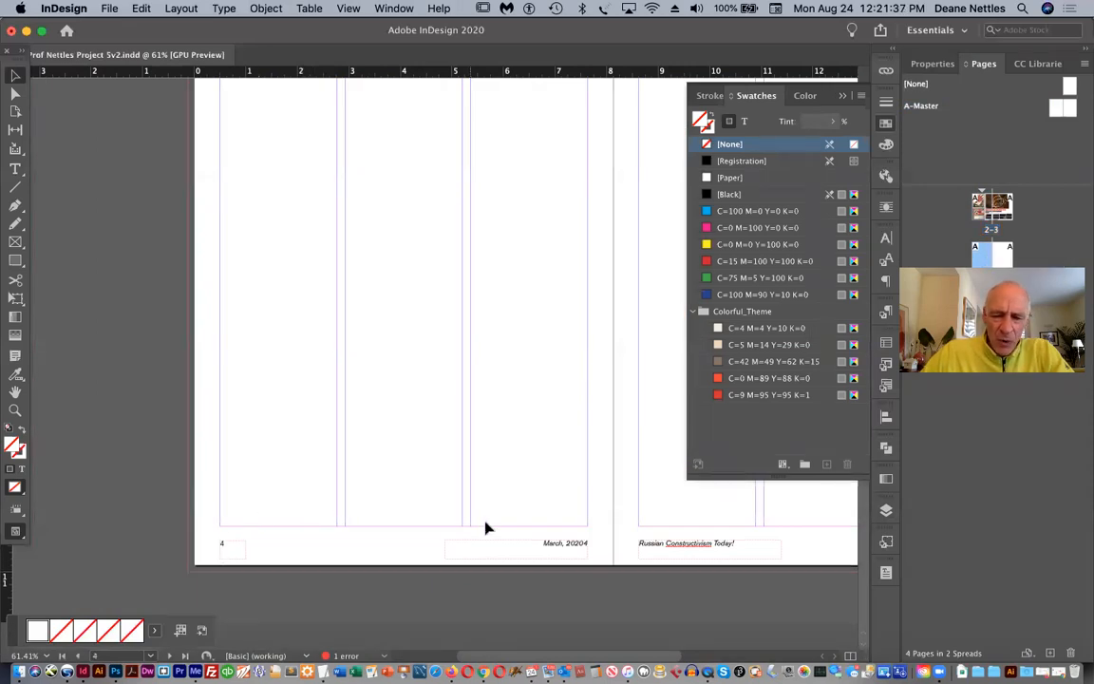
scroll(479, 530, "right", 5)
scroll(479, 530, "left", 3)
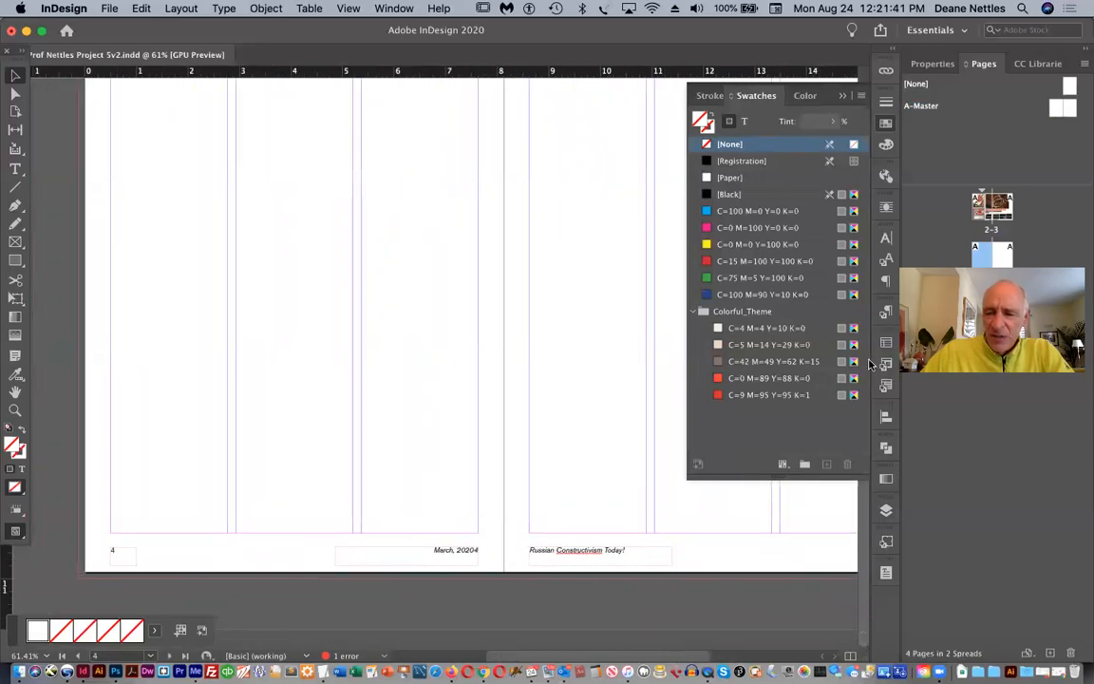
- Override the master page-number frame on page 2 and colour its number with the [Paper] swatch
double_click(986, 211)
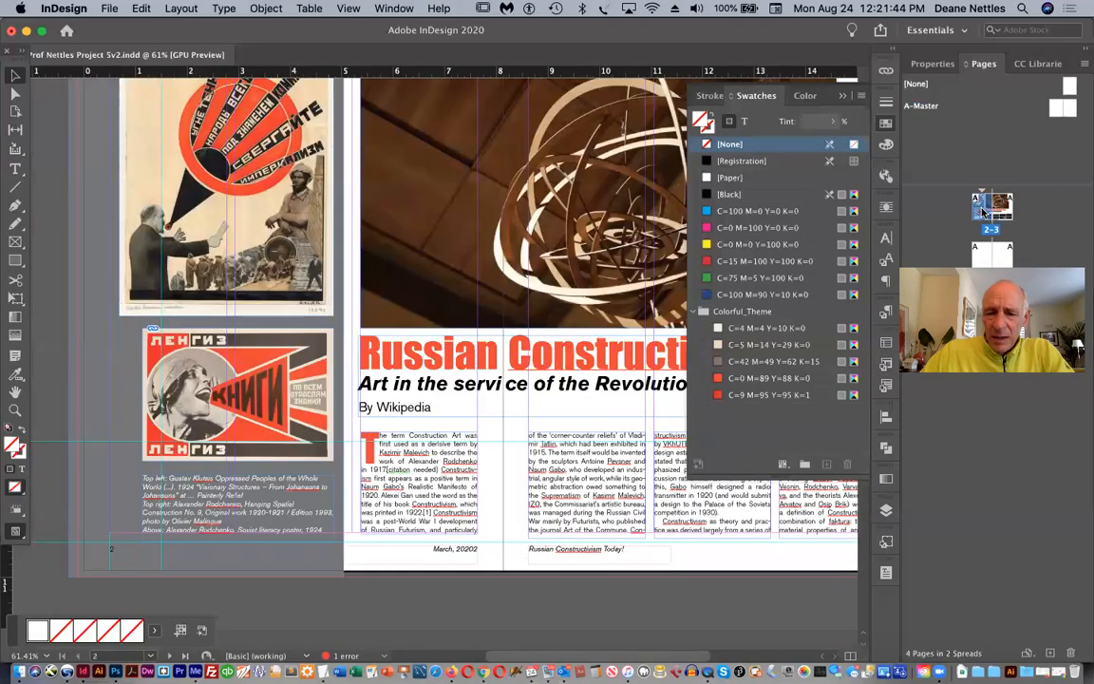
left_click(117, 555)
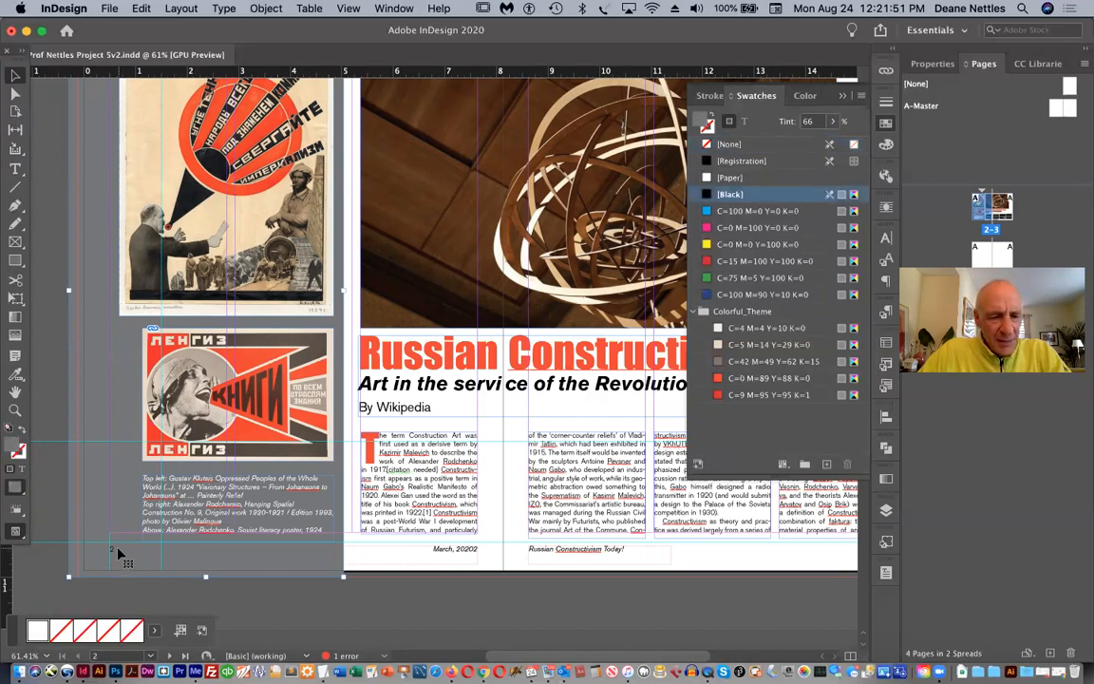
left_click(118, 550)
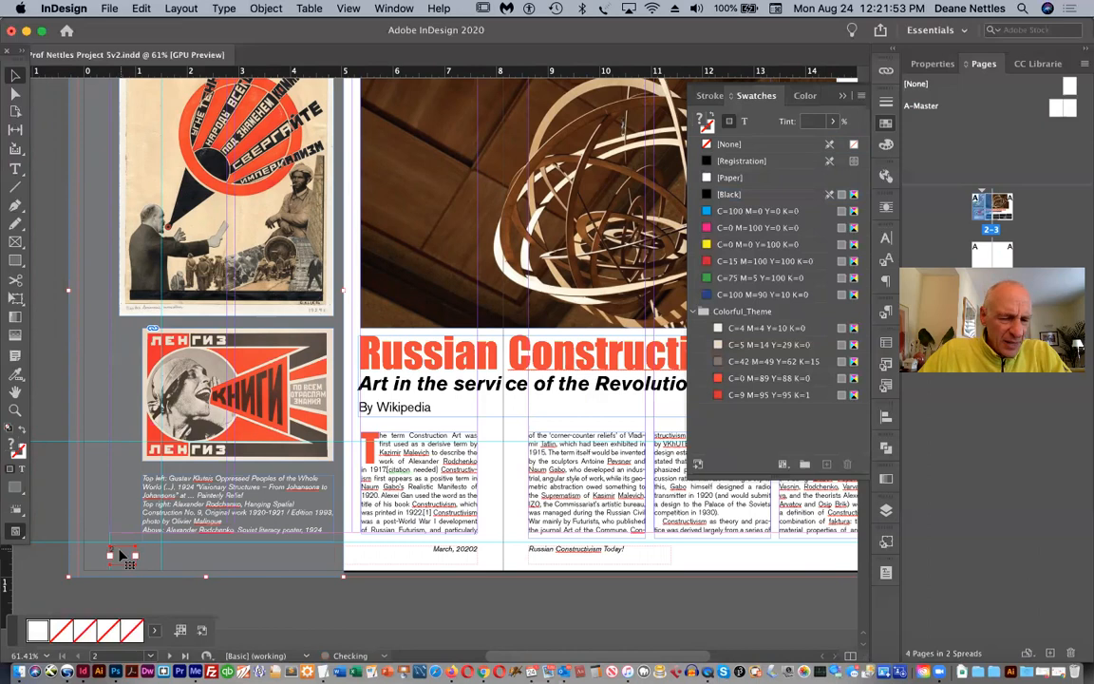
key("t")
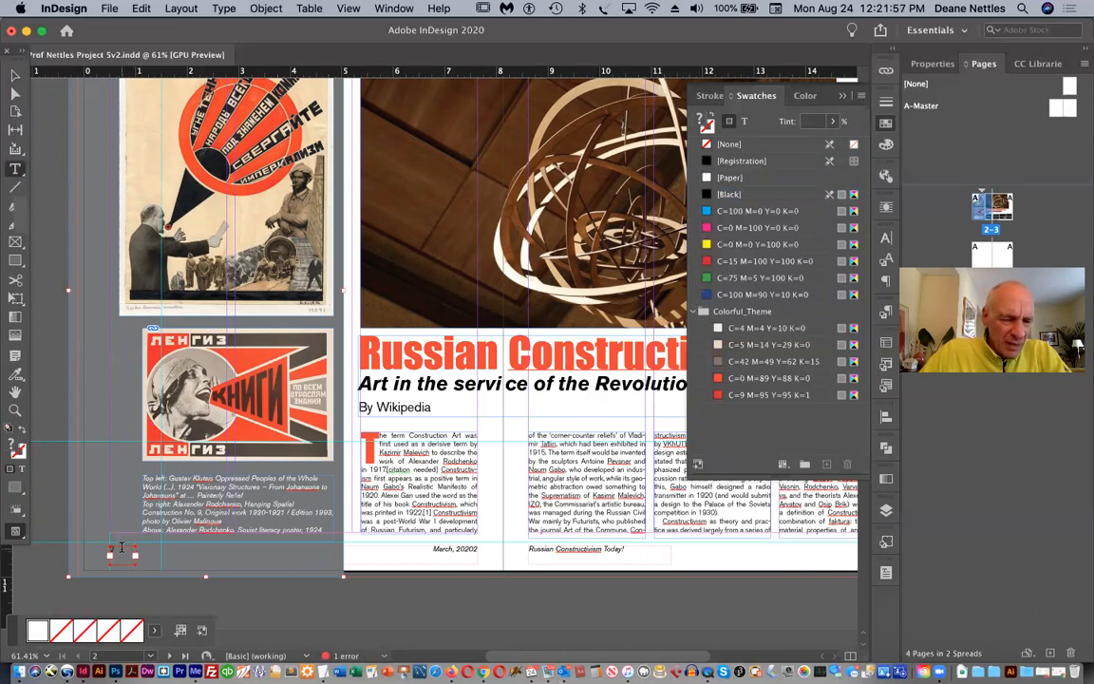
left_click(121, 549)
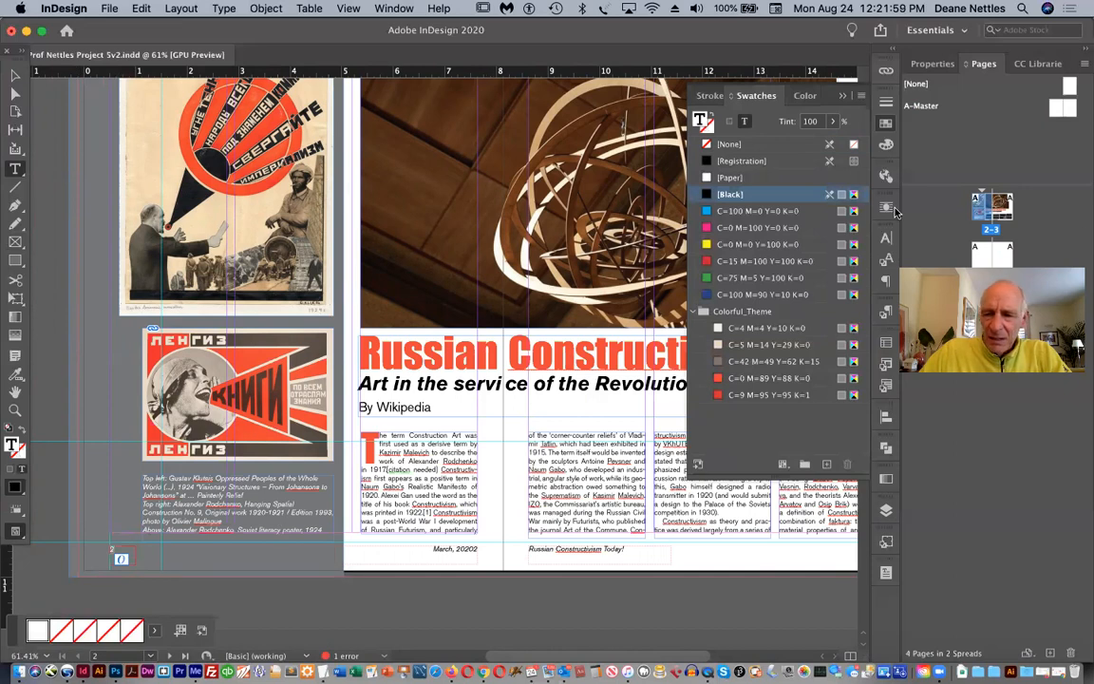
left_click(887, 126)
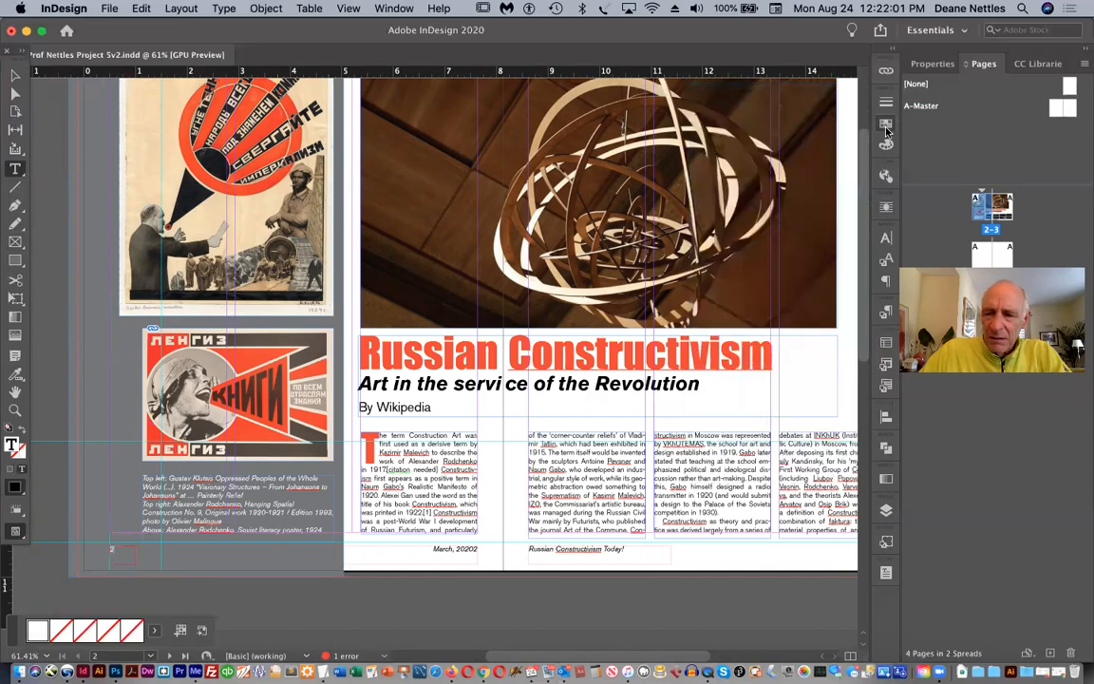
left_click(886, 126)
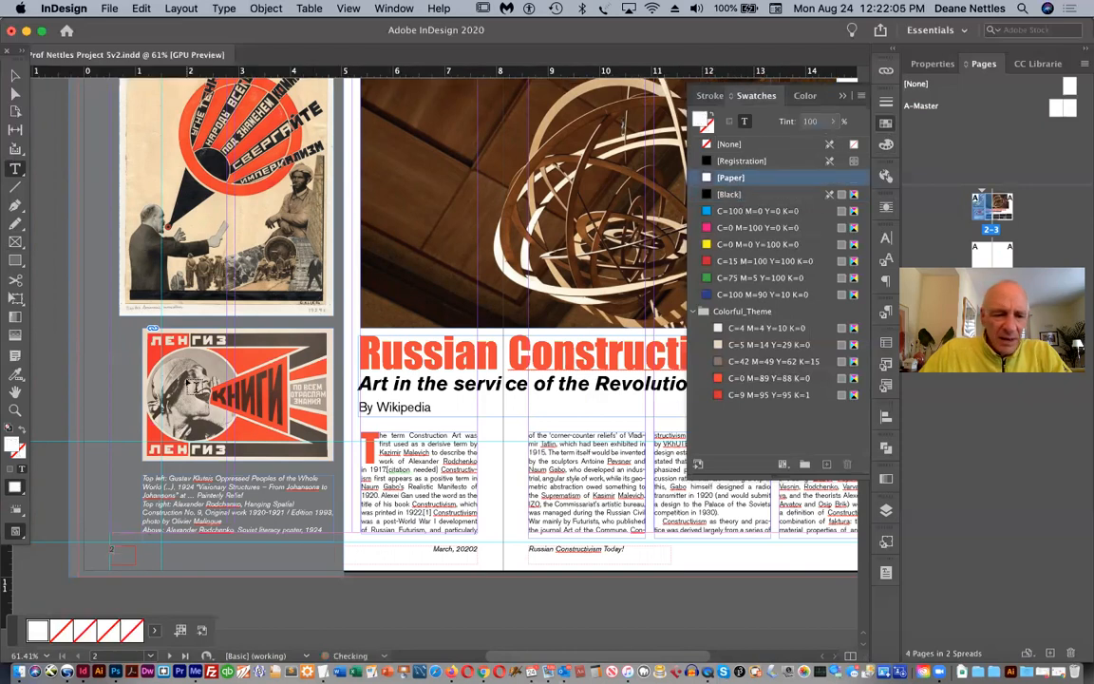
left_click(15, 74)
left_click(51, 134)
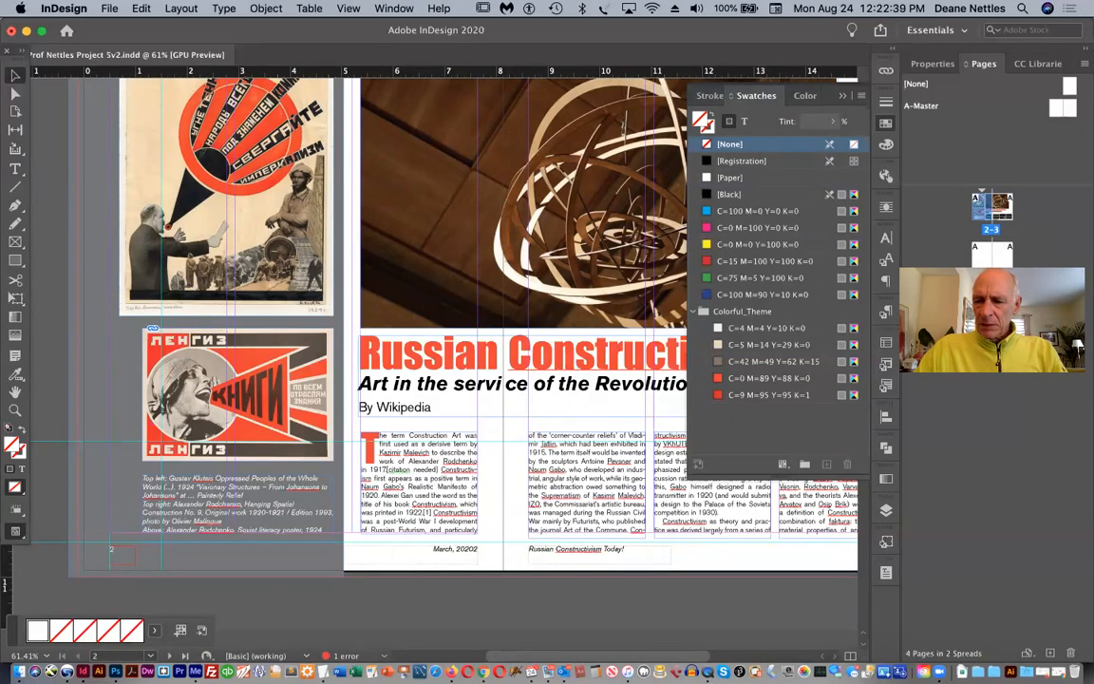
- Move the blank 4–5 spread ahead of the article spread and check the page numbers on both spreads
left_click(984, 254)
left_click(1004, 254, "shift")
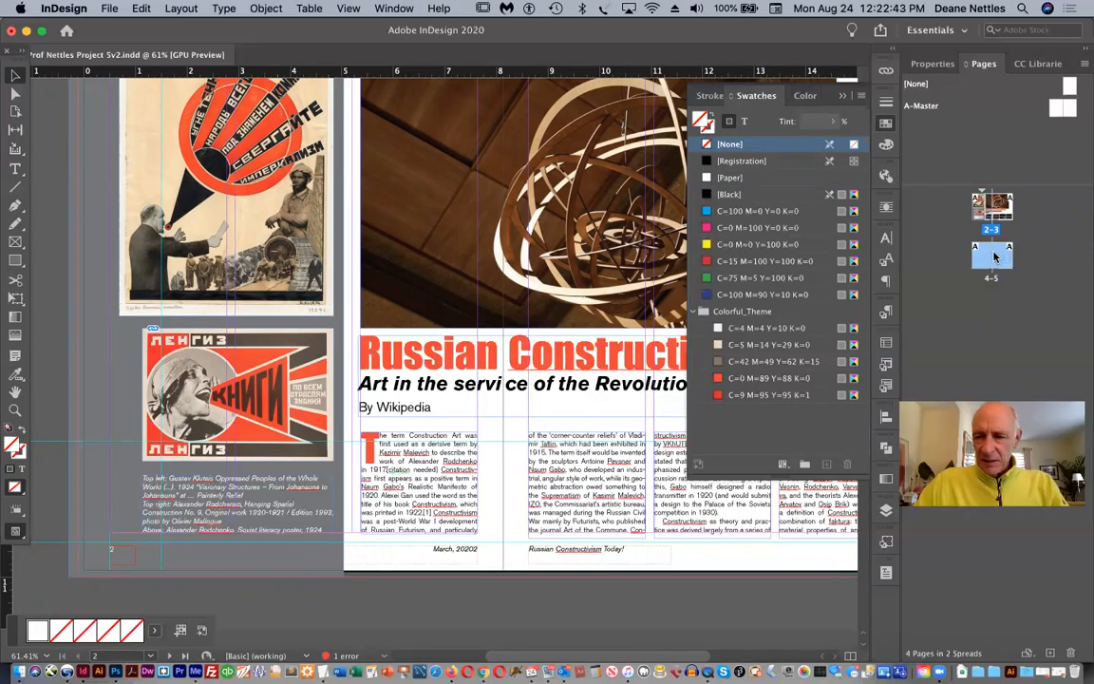
double_click(972, 217)
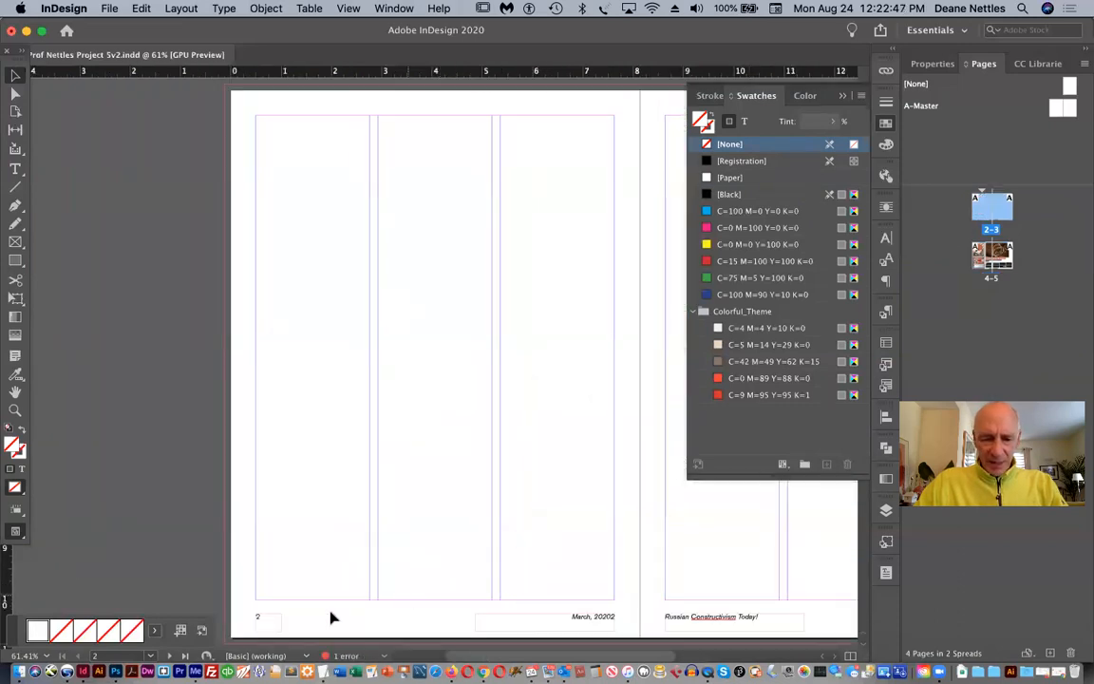
double_click(978, 256)
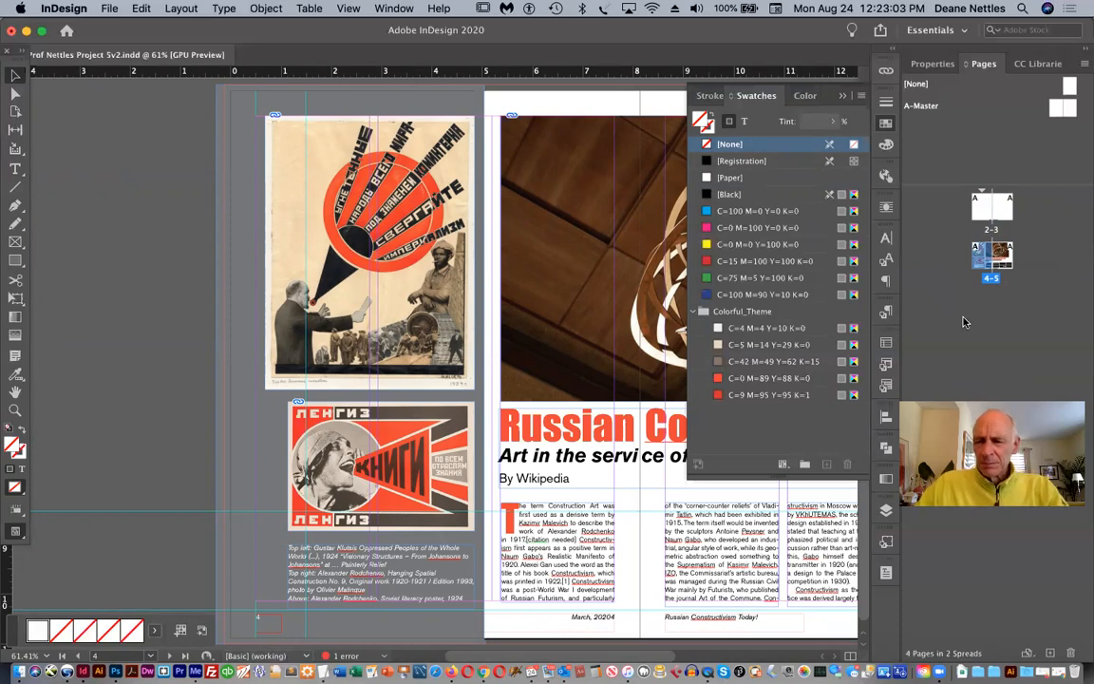
- Move the blank spread back behind the article spread
left_click(986, 209)
left_click(1005, 209, "shift")
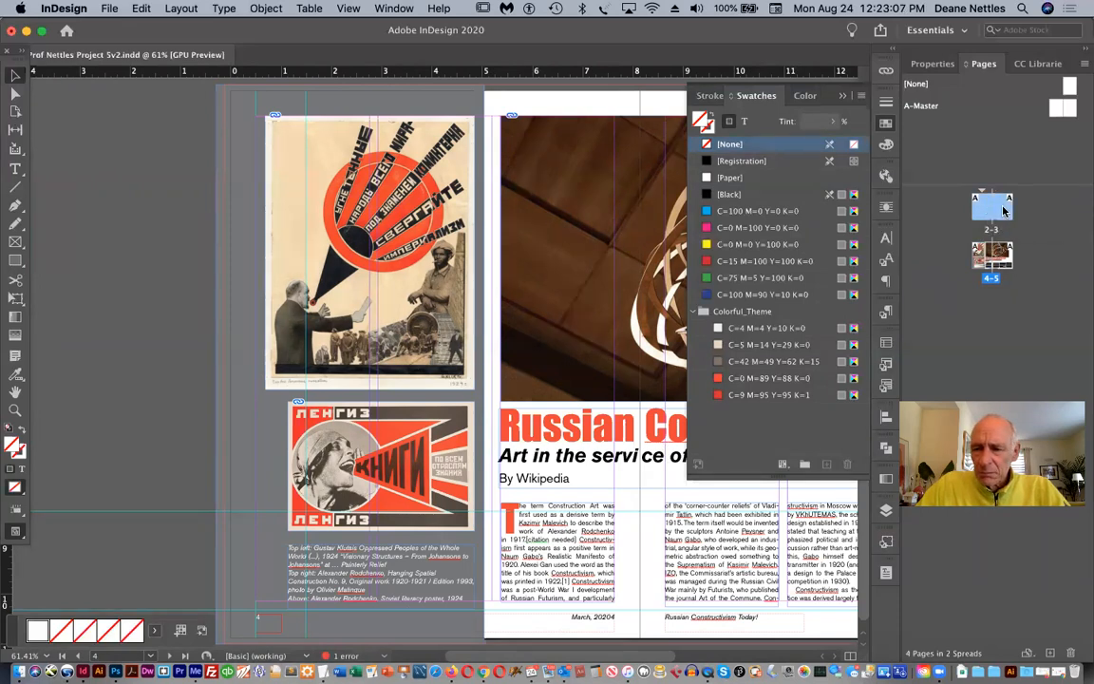
left_click_drag(1005, 209, 1022, 268)
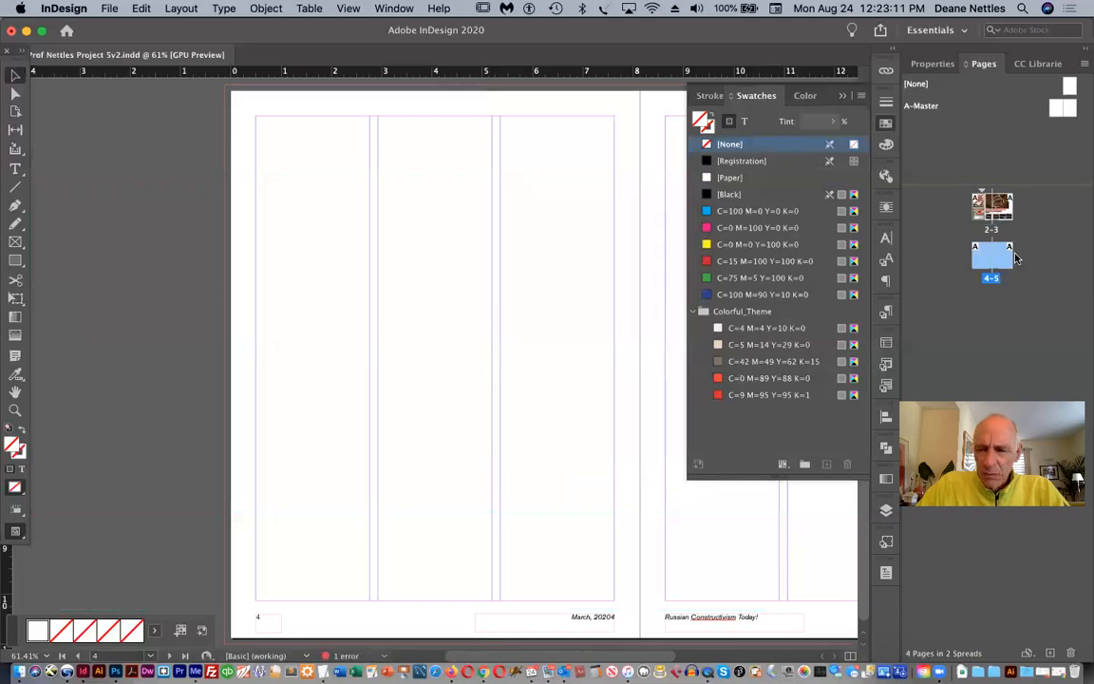
- Pull the outer edge of the grey background frame on page 2 in to the bleed guide
double_click(980, 208)
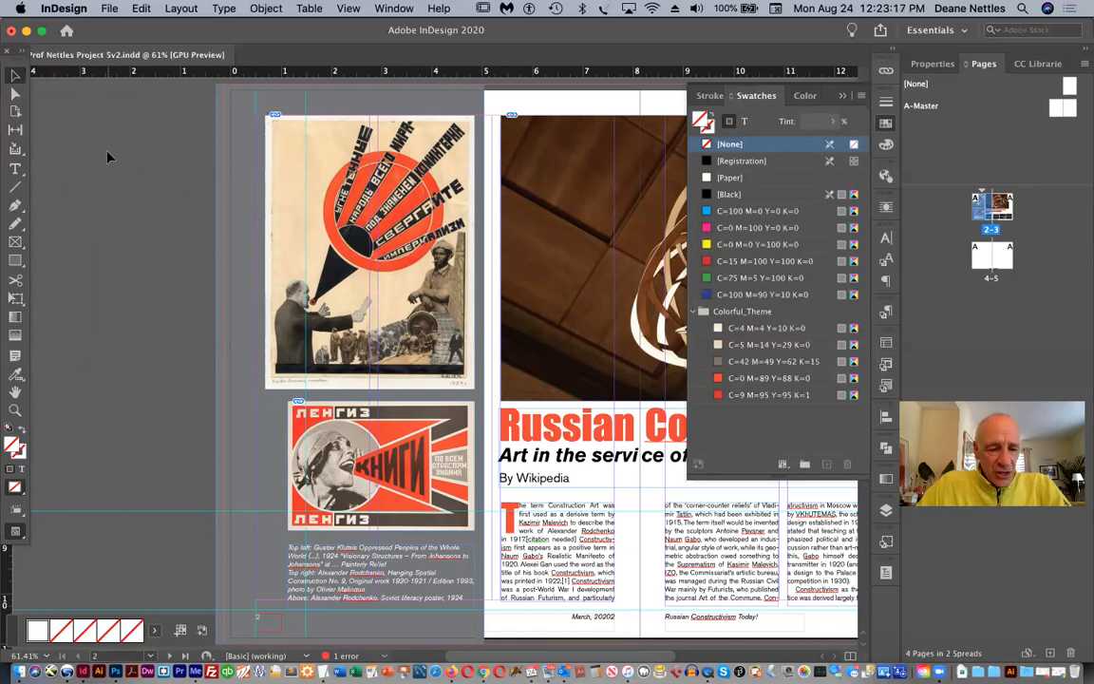
left_click(221, 217)
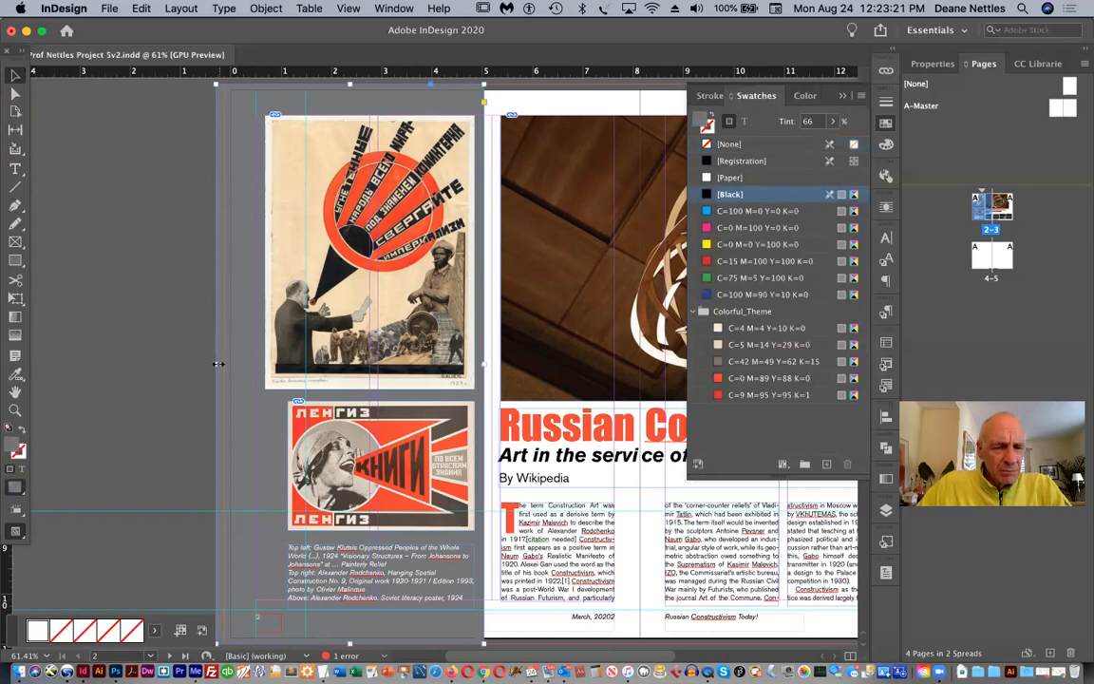
left_click_drag(217, 364, 224, 364)
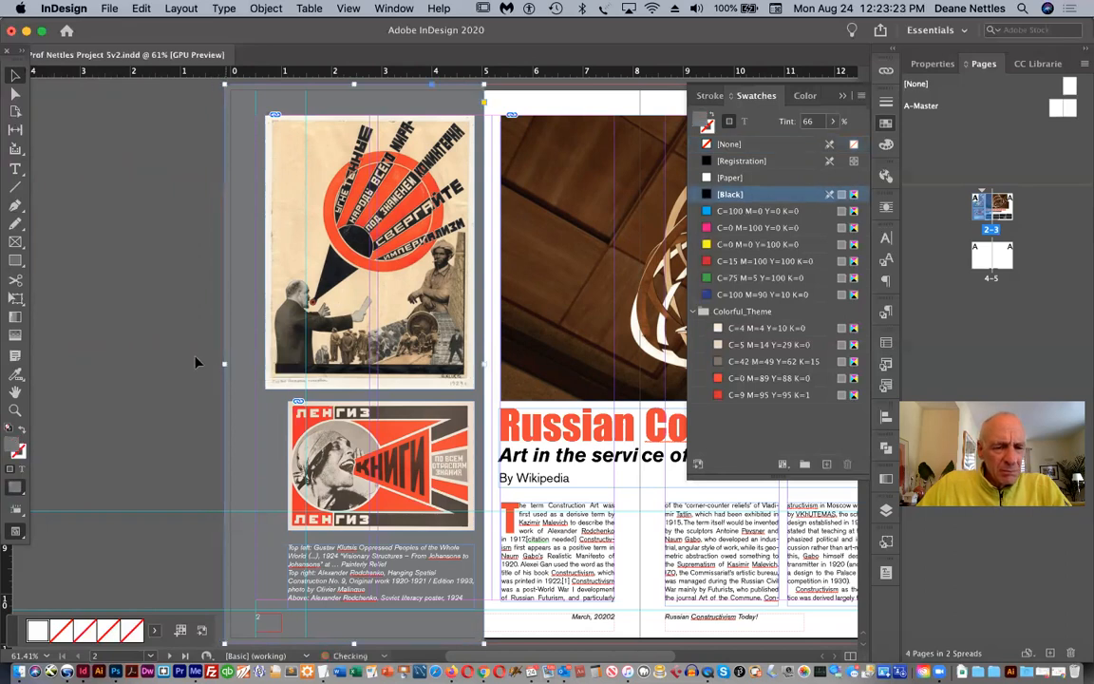
left_click(193, 359)
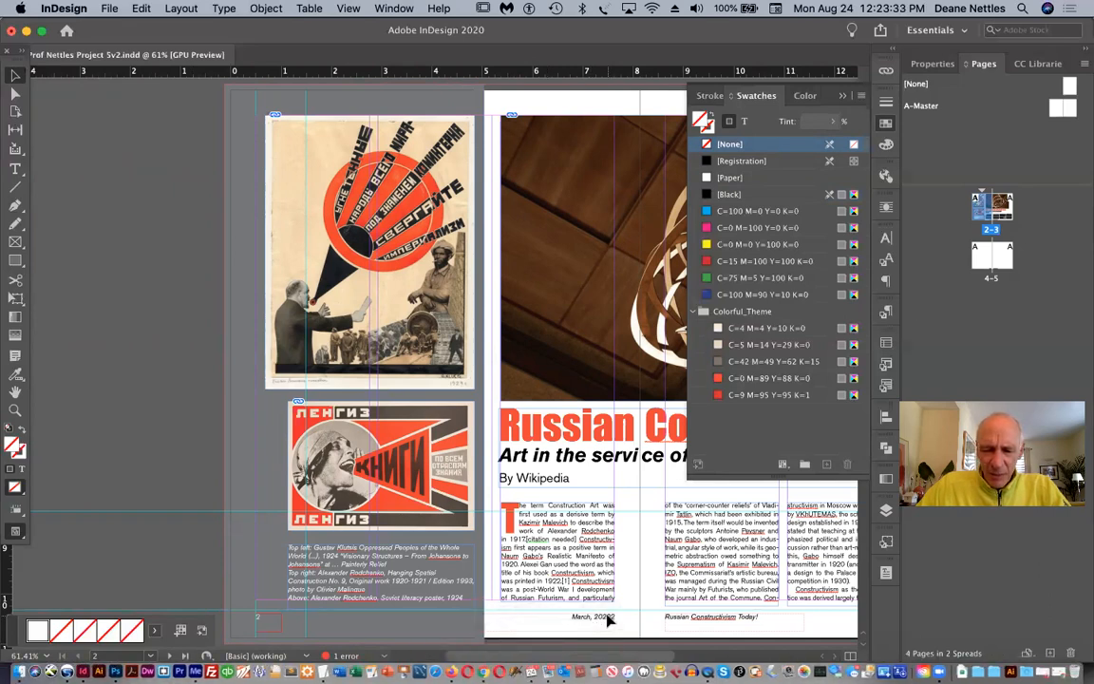
- Delete the stray page-number marker after "March, 2020" in the left A-Master footer and deselect the text
double_click(1053, 109)
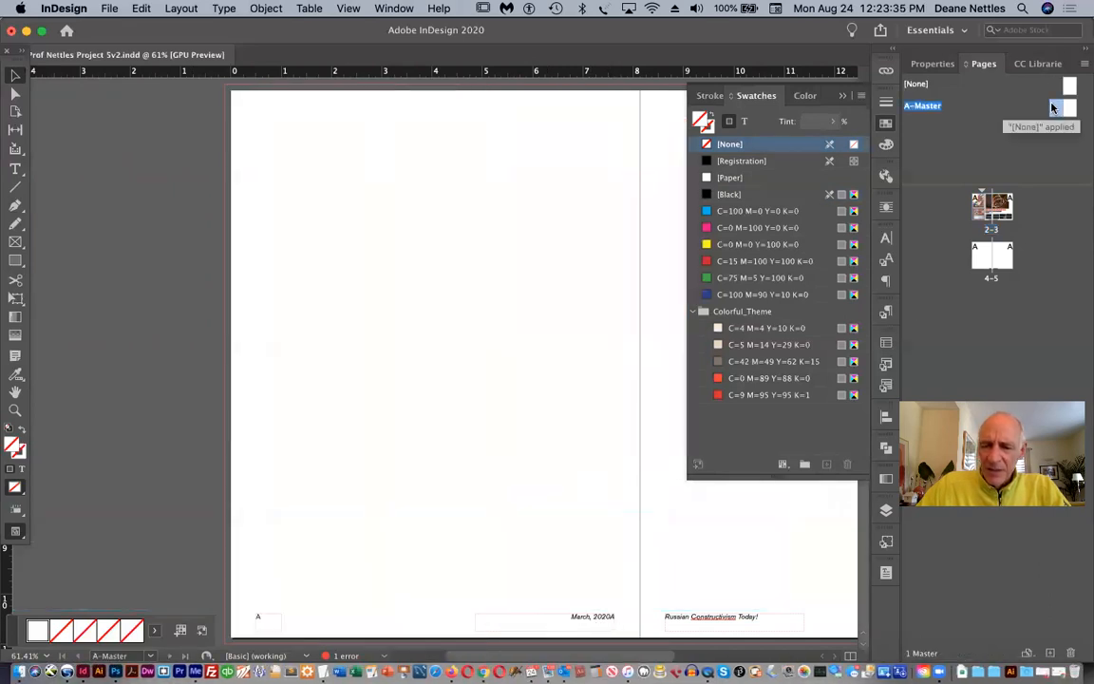
left_click(601, 619)
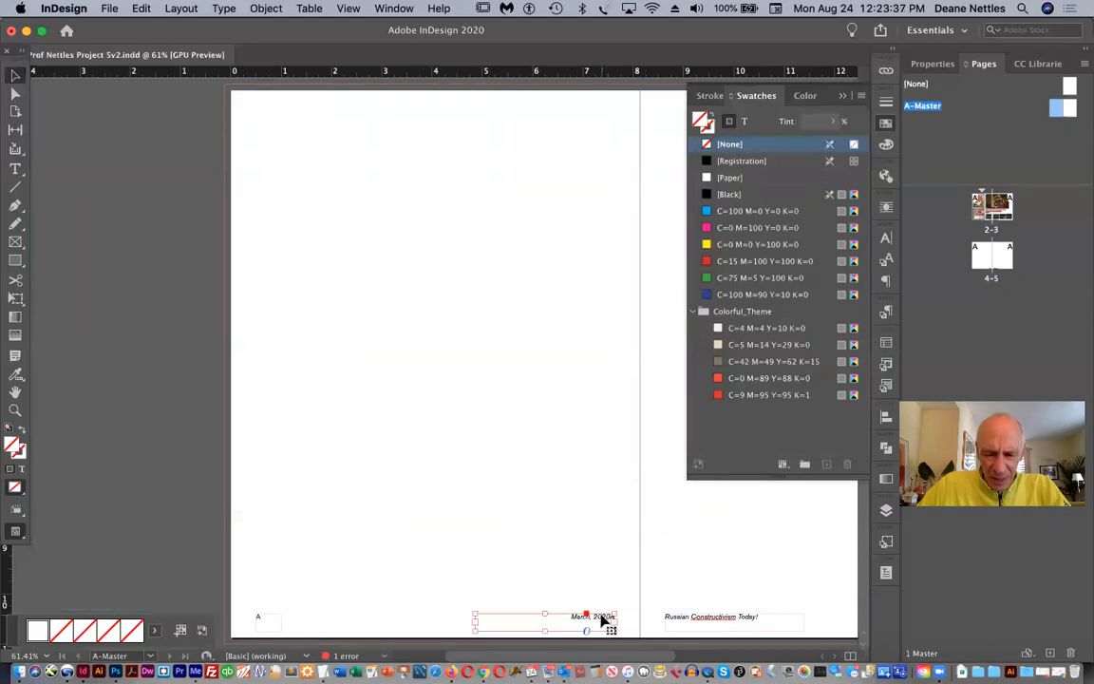
triple_click(602, 619)
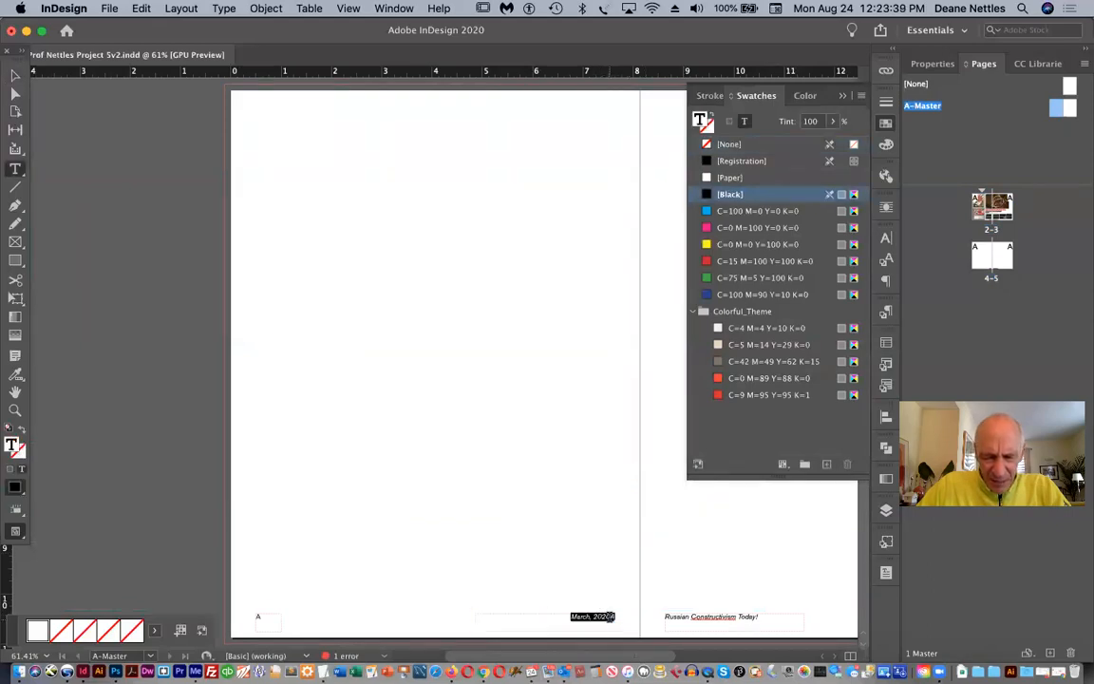
left_click(610, 617)
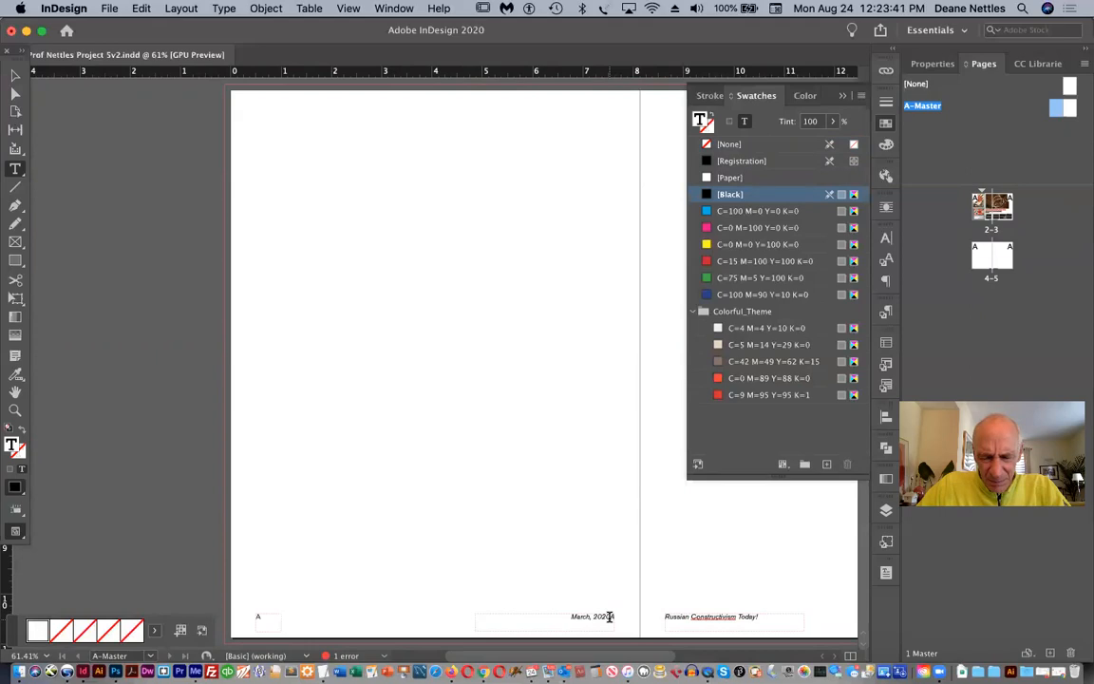
left_click_drag(610, 617, 636, 628)
key("BackSpace")
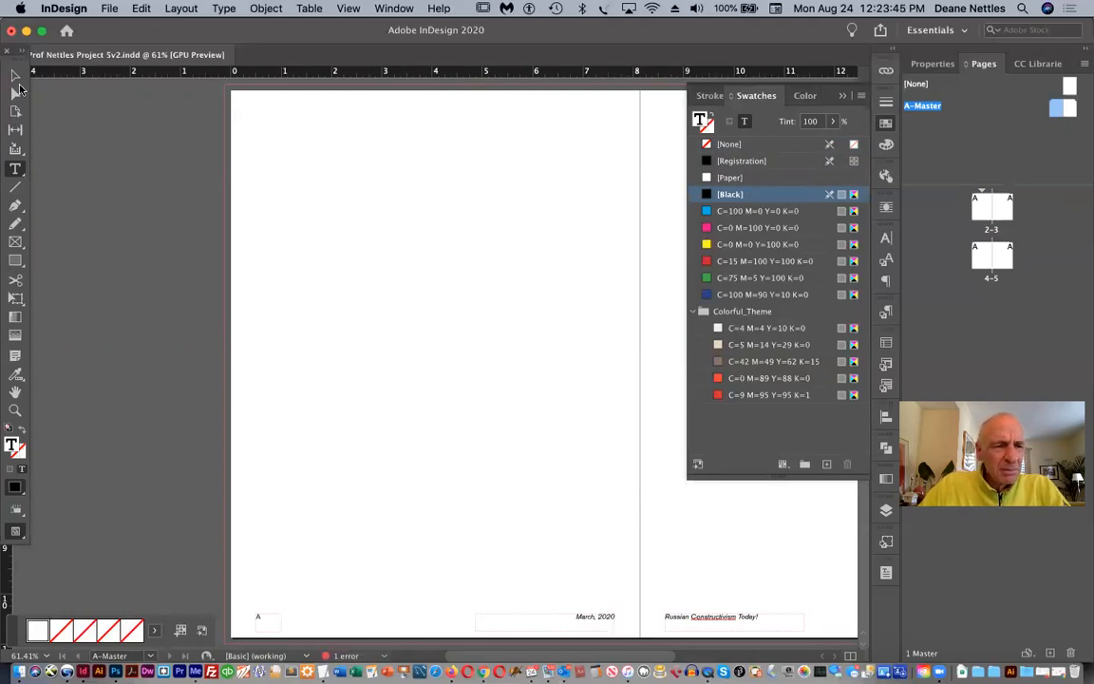
left_click(16, 76)
left_click(72, 108)
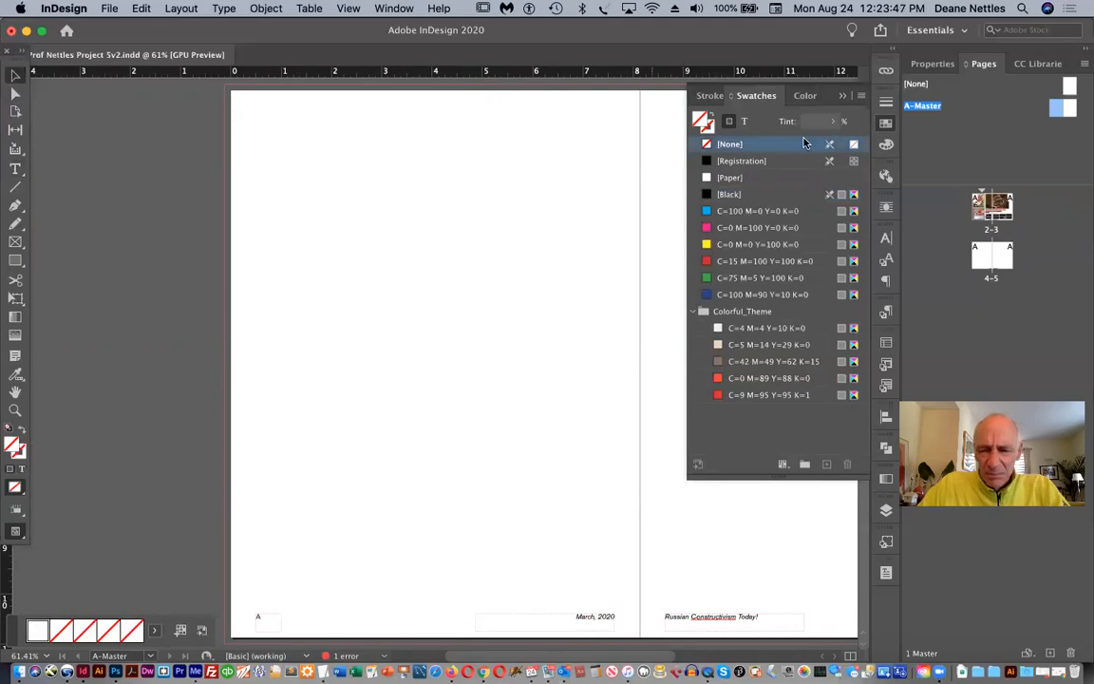
- Check the A-Master footers and page numbers on page 2 and page 4, ending on page 2
double_click(990, 207)
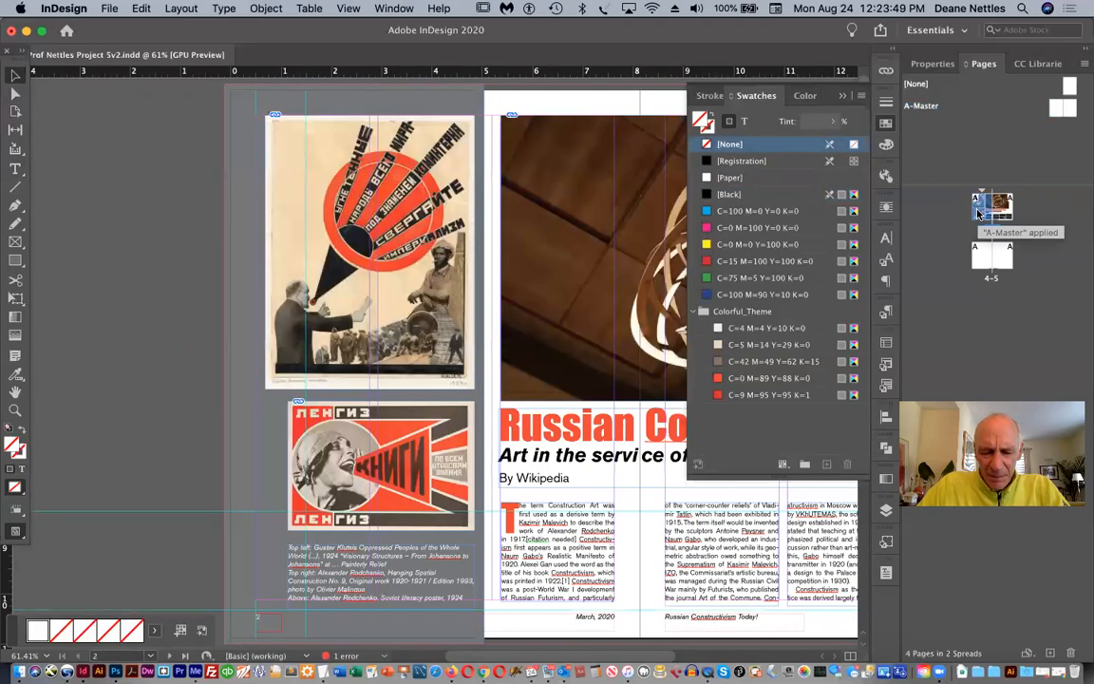
double_click(981, 256)
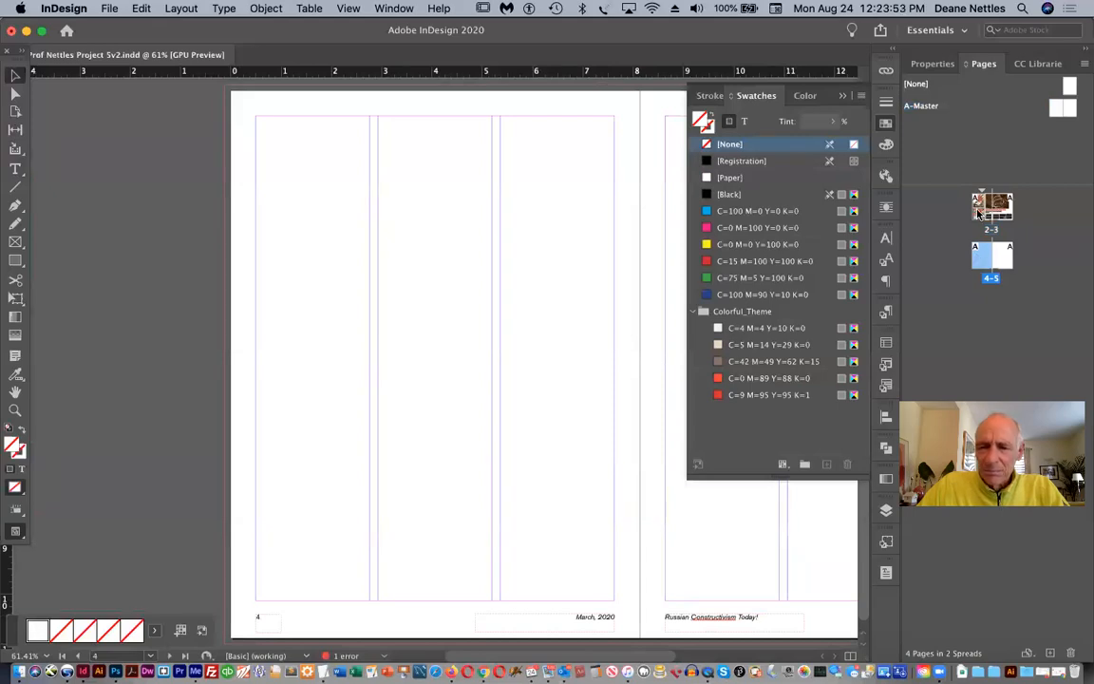
double_click(978, 214)
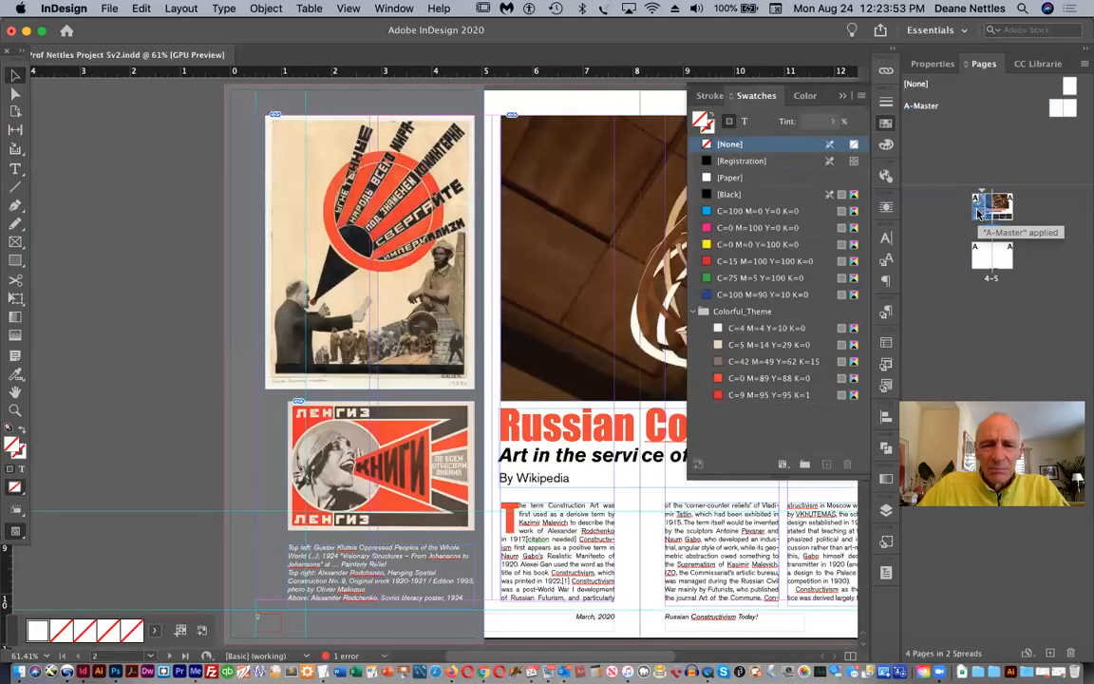
- Save the document as a new version in the Project 5 Design On a Grid folder, ending its file name with 5v3
left_click(109, 9)
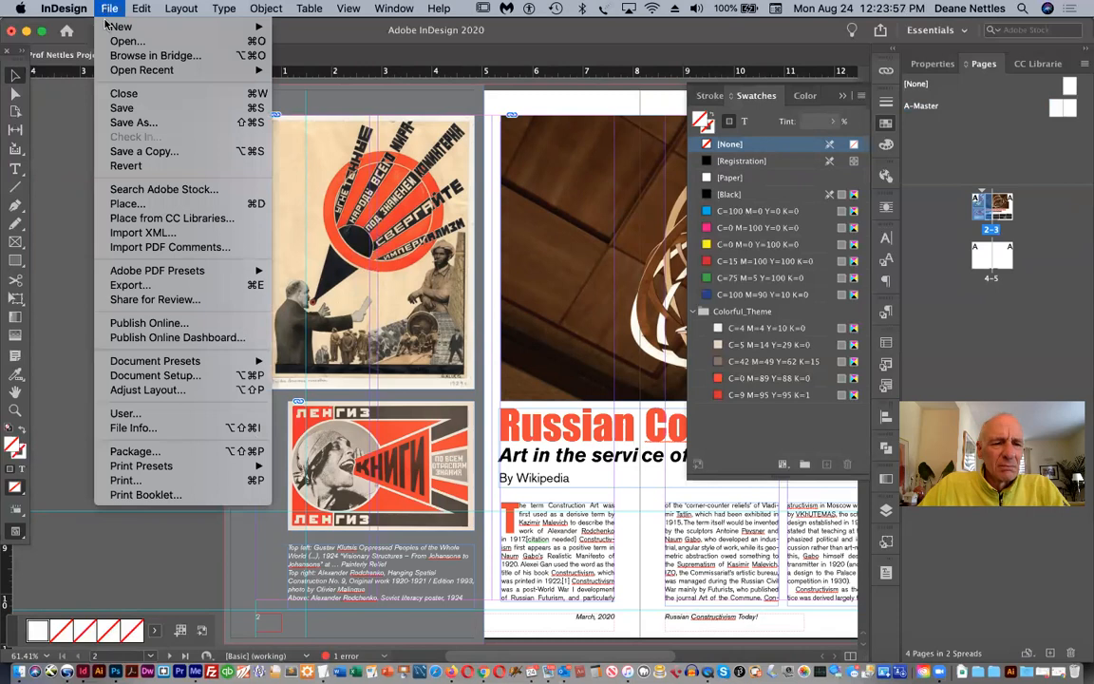
left_click(133, 123)
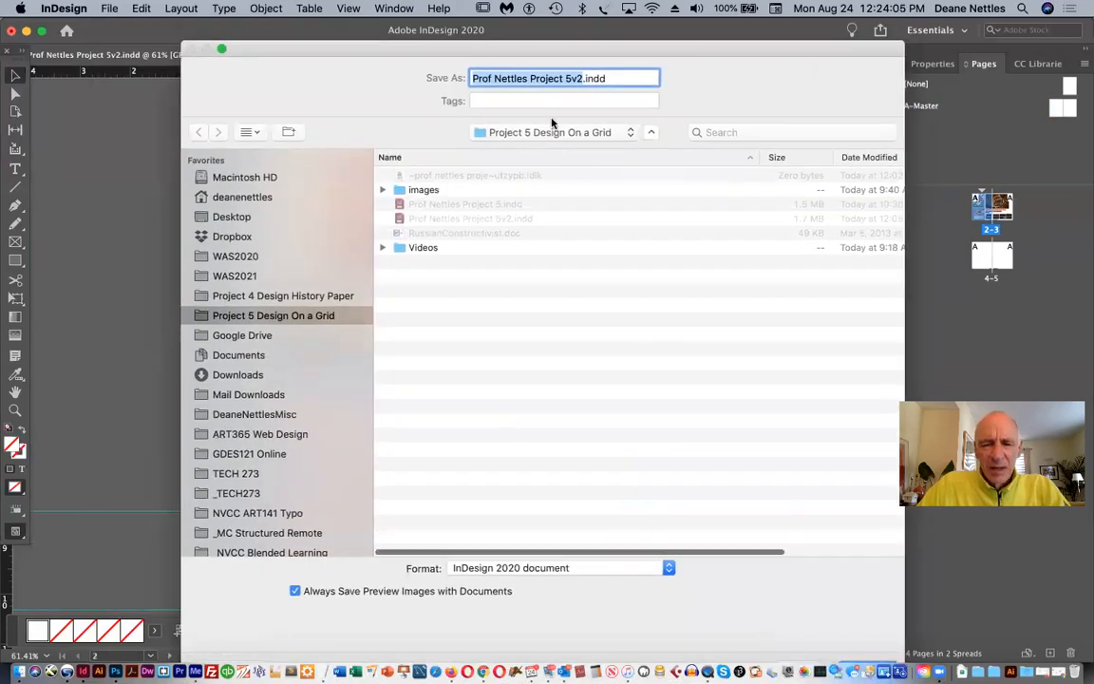
left_click(583, 79)
key("BackSpace")
type("3")
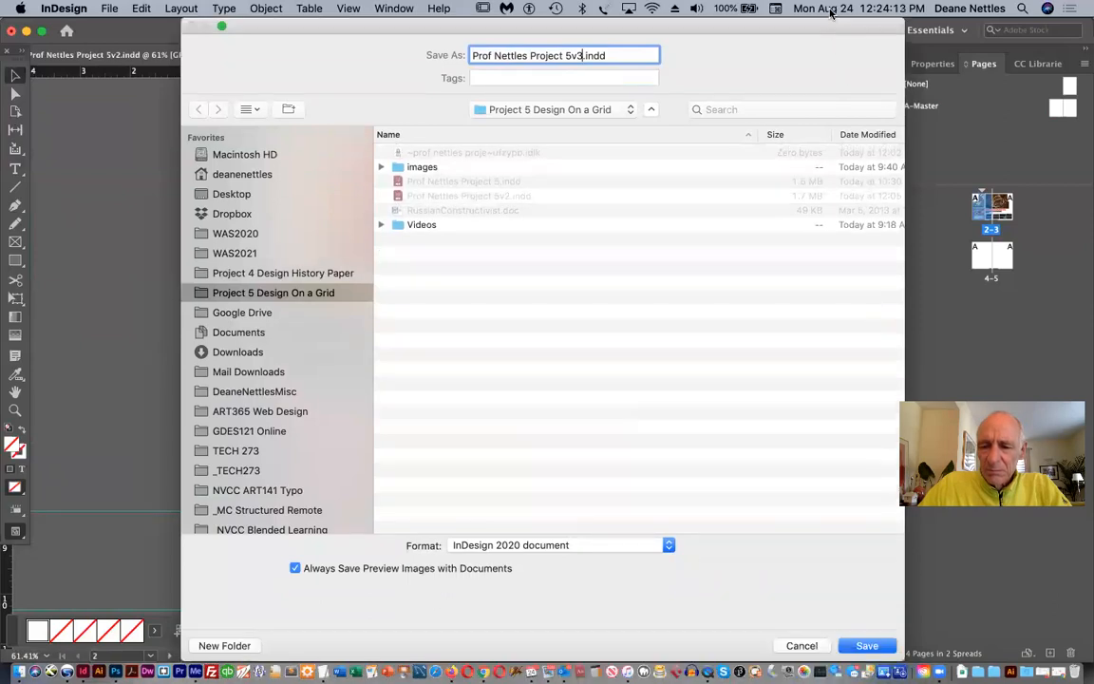
left_click(871, 645)
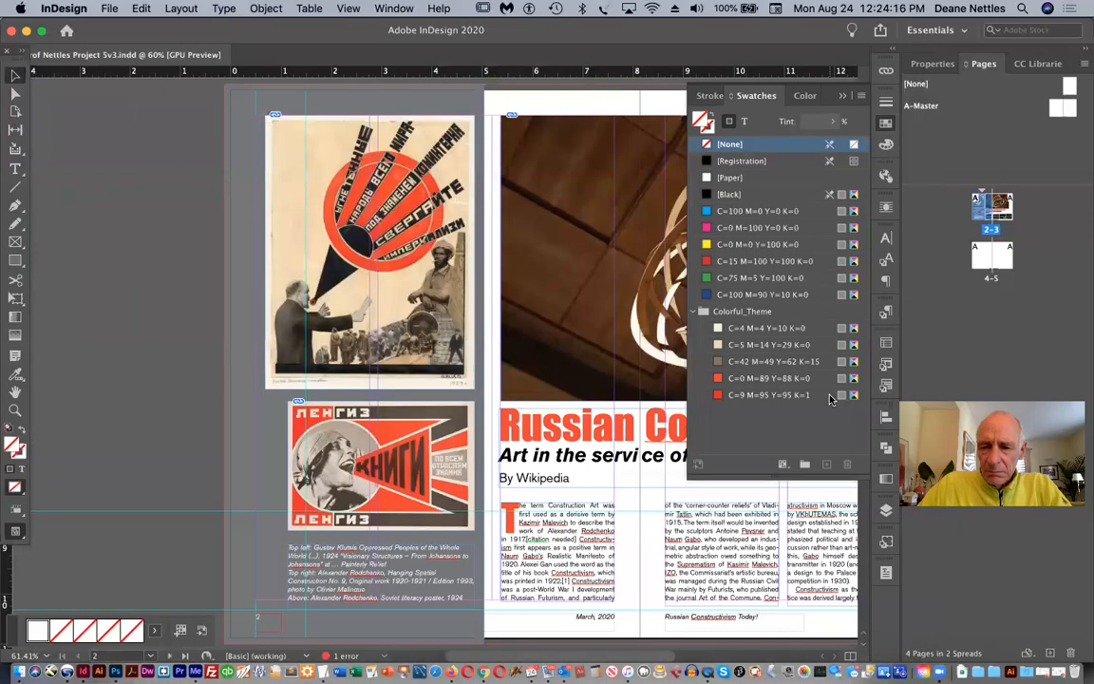
- Collapse the swatches covering the page and review the Russian Constructivism article on the 2–3 spread
left_click(842, 96)
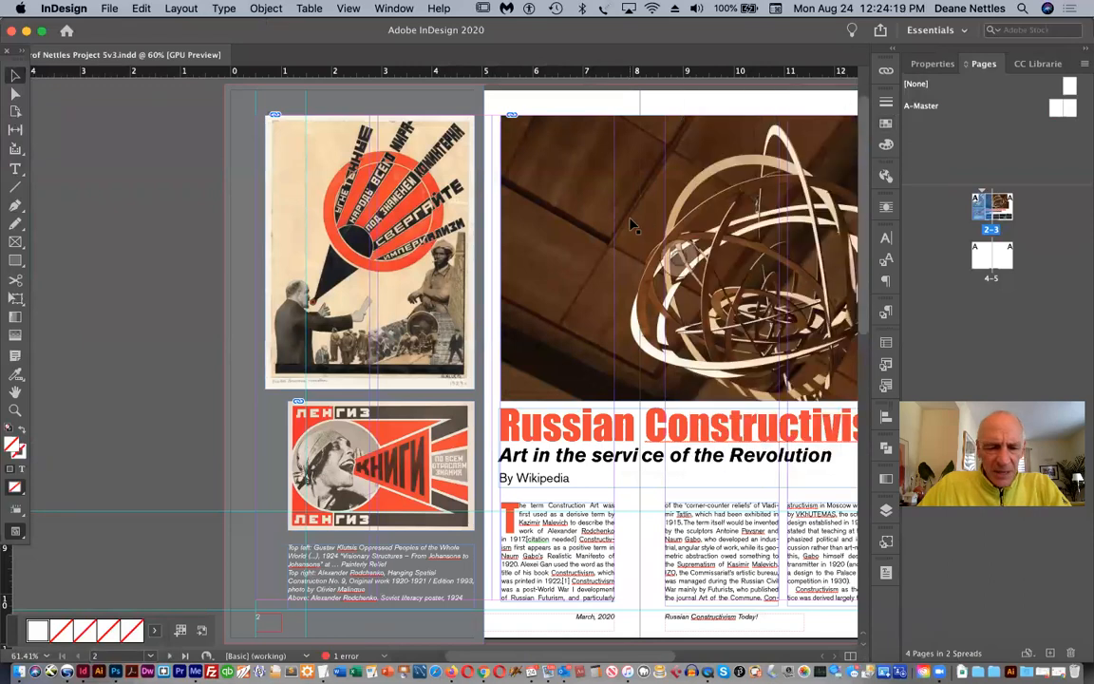
scroll(566, 195, "right", 5)
scroll(632, 225, "right", 4)
scroll(632, 225, "down", 2)
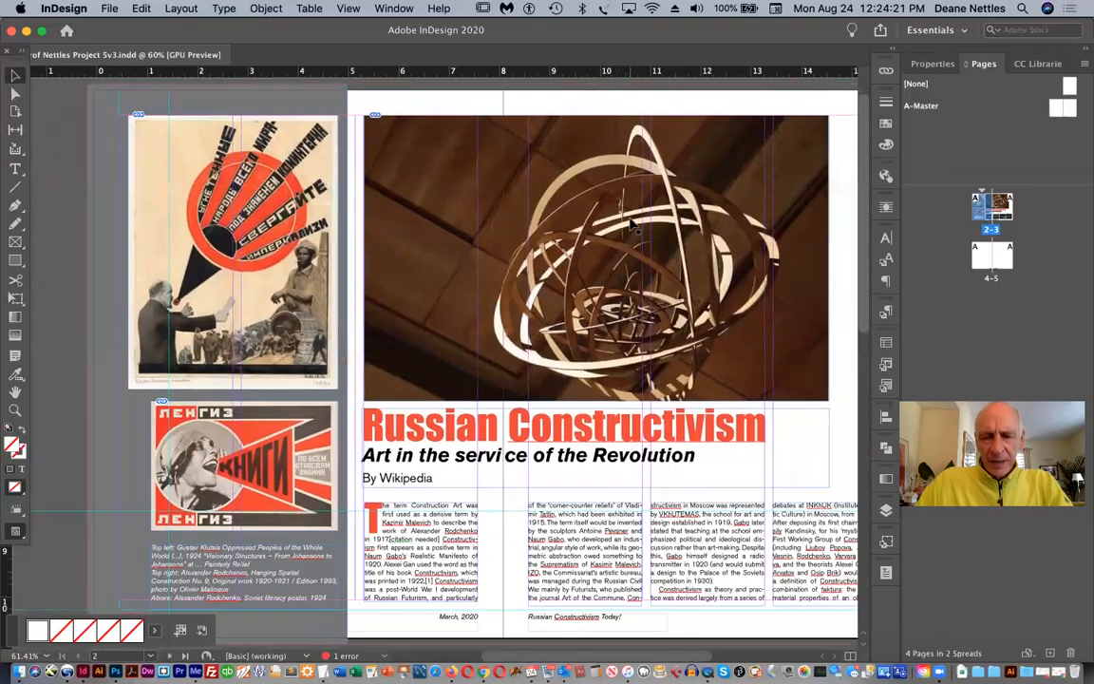